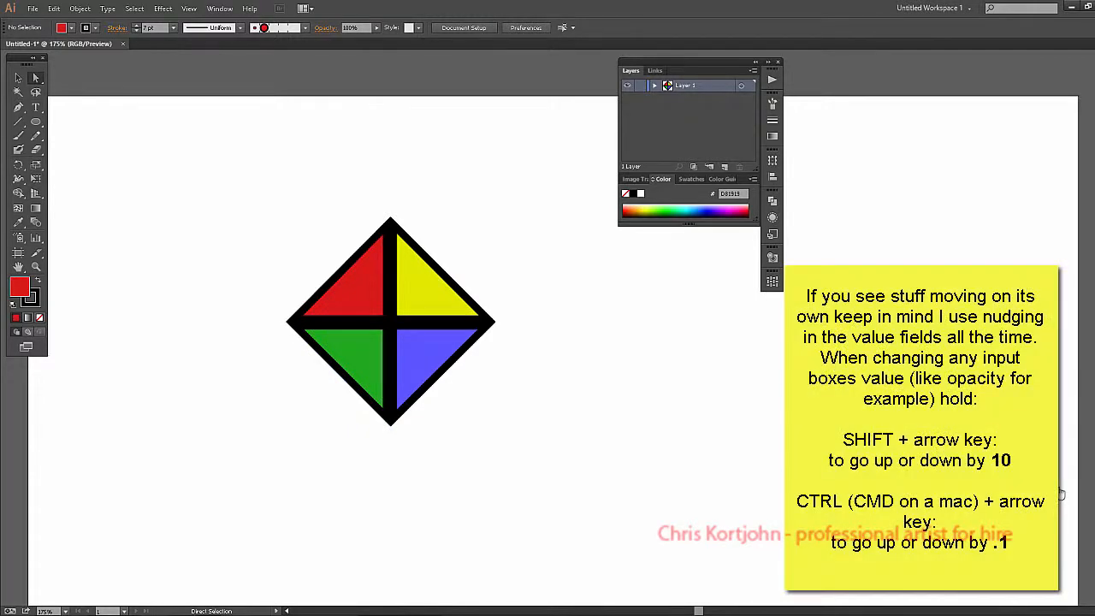
# - Move the floating Layers and Color panel group away from the artwork and select the whole four-colour diamond
pyautogui.moveTo(684, 62); pyautogui.dragTo(957, 116)
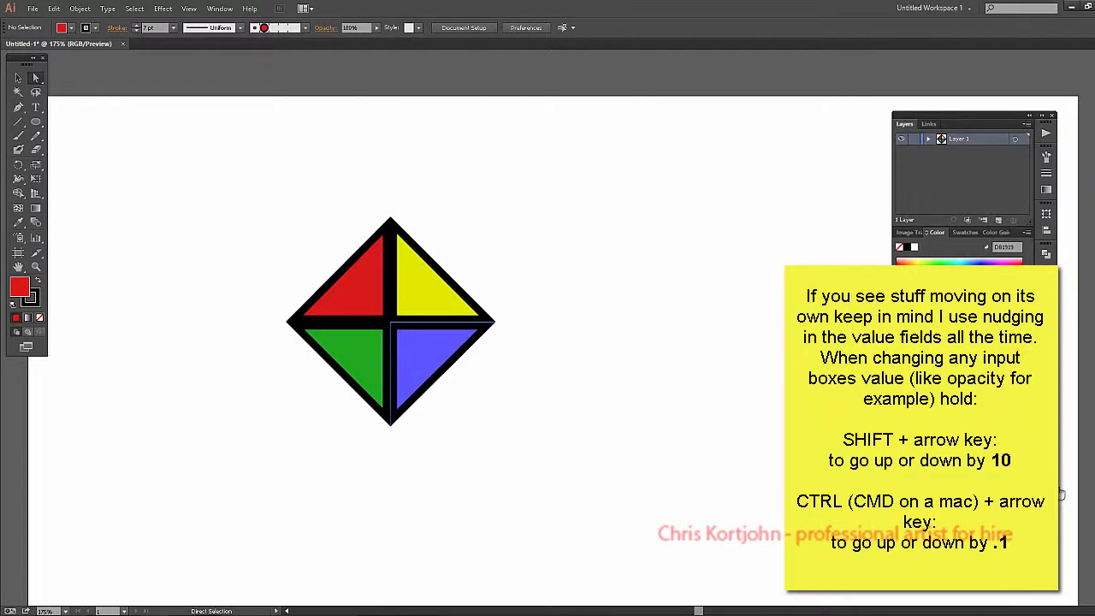
pyautogui.moveTo(246, 464); pyautogui.dragTo(575, 164)
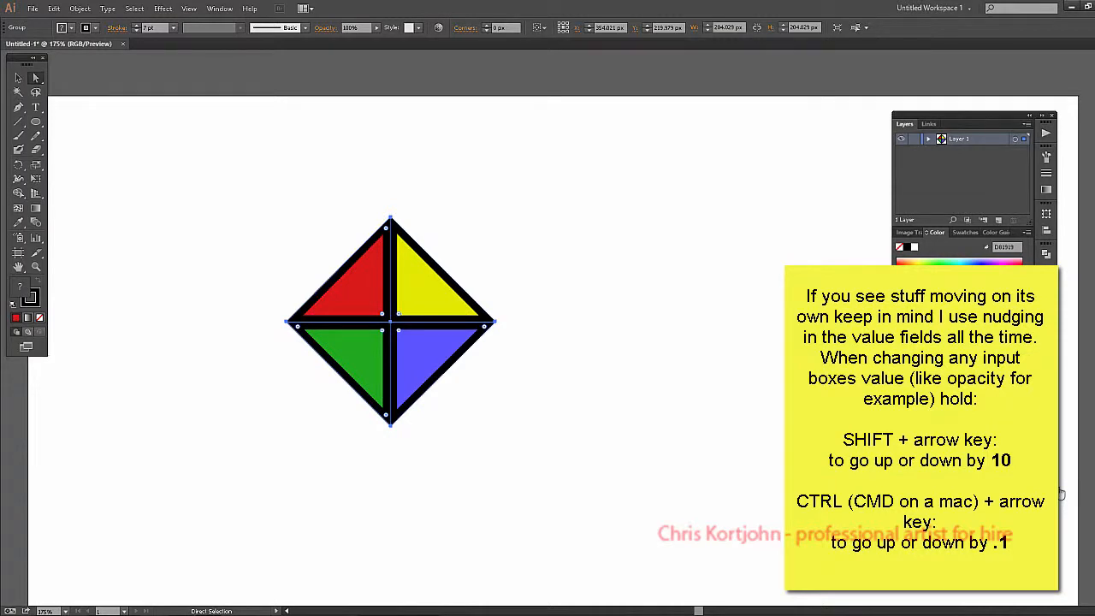
pyautogui.click(1059, 494)
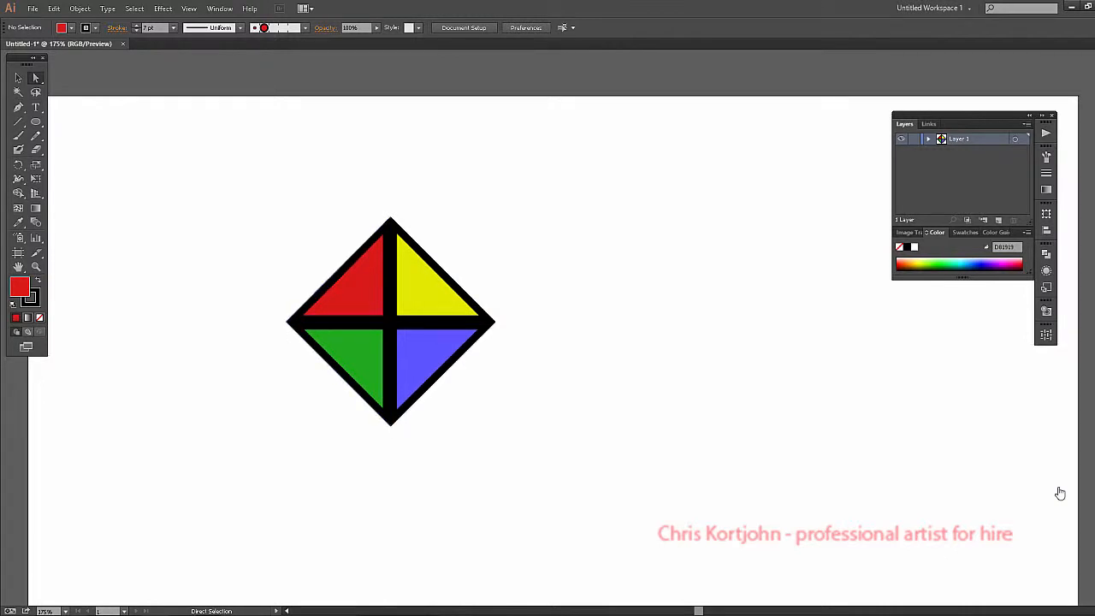
pyautogui.moveTo(246, 188); pyautogui.dragTo(575, 493)
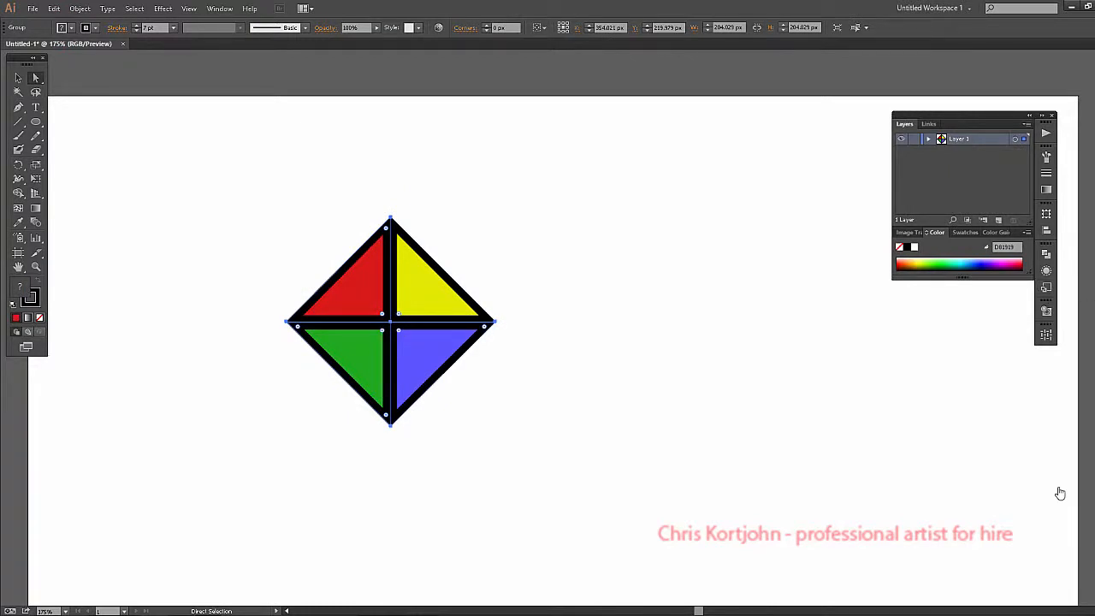
# - Try to move the yellow triangle out of the diamond
pyautogui.click(530, 257)
pyautogui.moveTo(445, 291); pyautogui.dragTo(488, 259)
pyautogui.hotkey('ctrl', 'z')
# - Make a new pattern from the whole diamond using the Pattern Options
pyautogui.moveTo(542, 446); pyautogui.dragTo(282, 198)
pyautogui.click(1046, 334)
pyautogui.moveTo(907, 327); pyautogui.dragTo(703, 268)
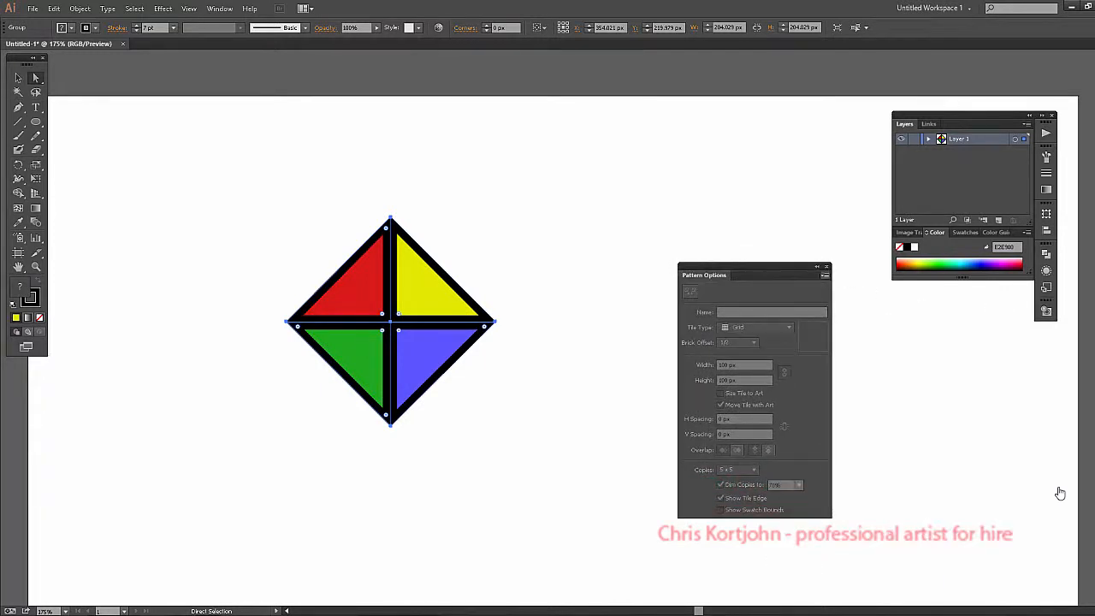
pyautogui.click(824, 275)
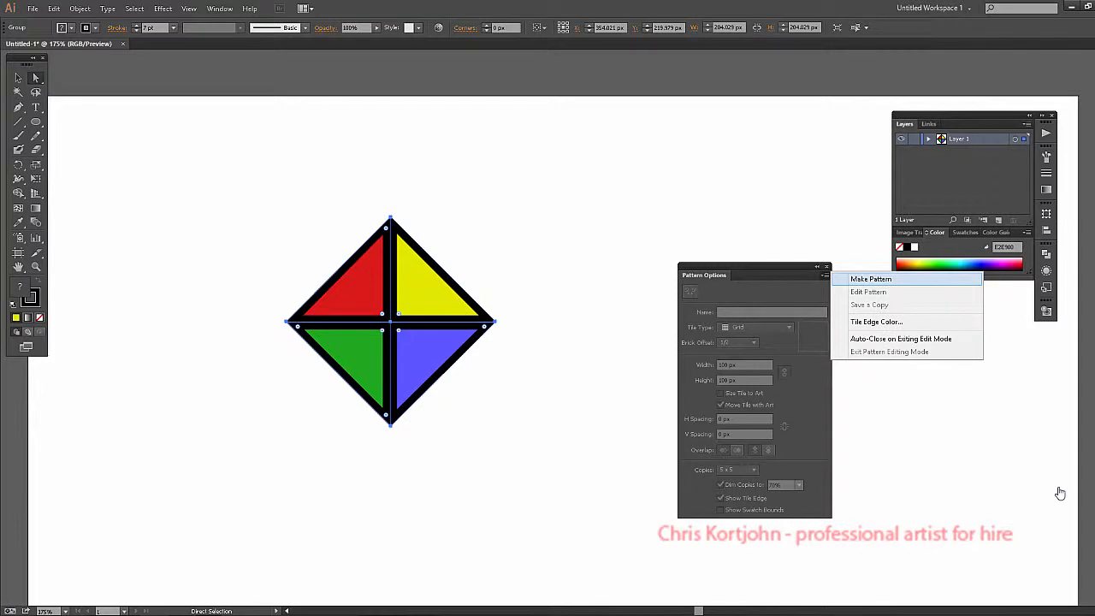
pyautogui.click(870, 279)
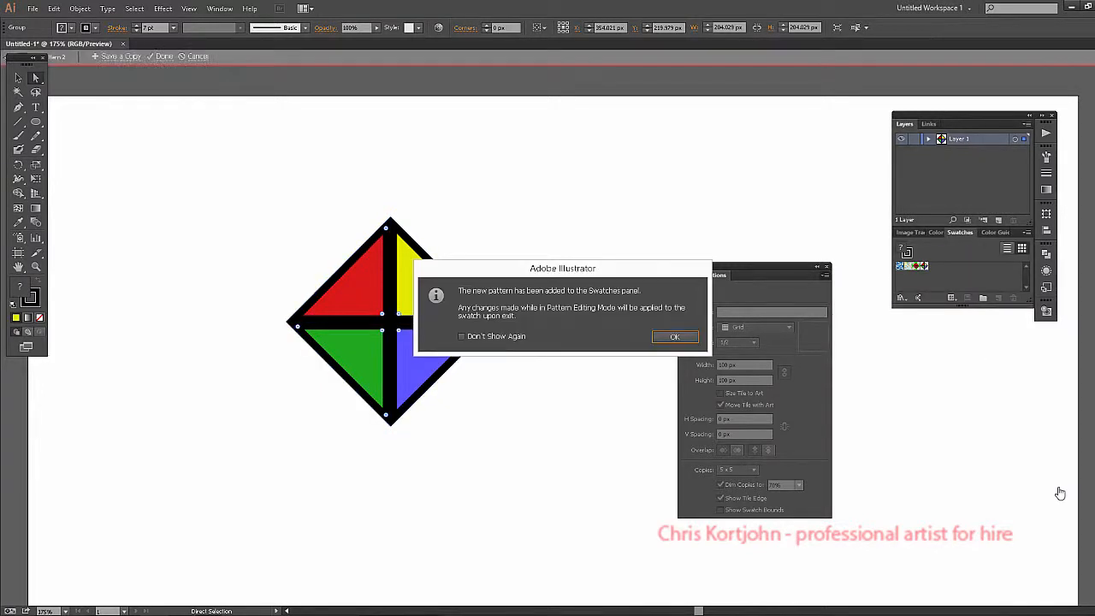
pyautogui.press('Return')
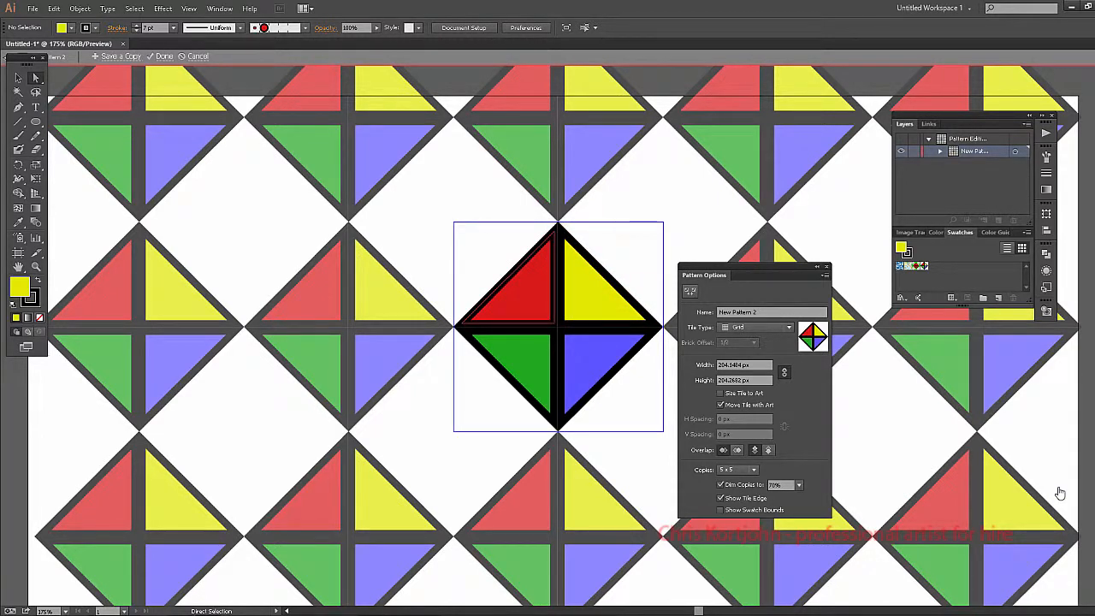
# - Place four circles about 58 px wide around the diamond's centre, a pair on its horizontal bar plus a copy of the pair rotated 90°
pyautogui.press('l')
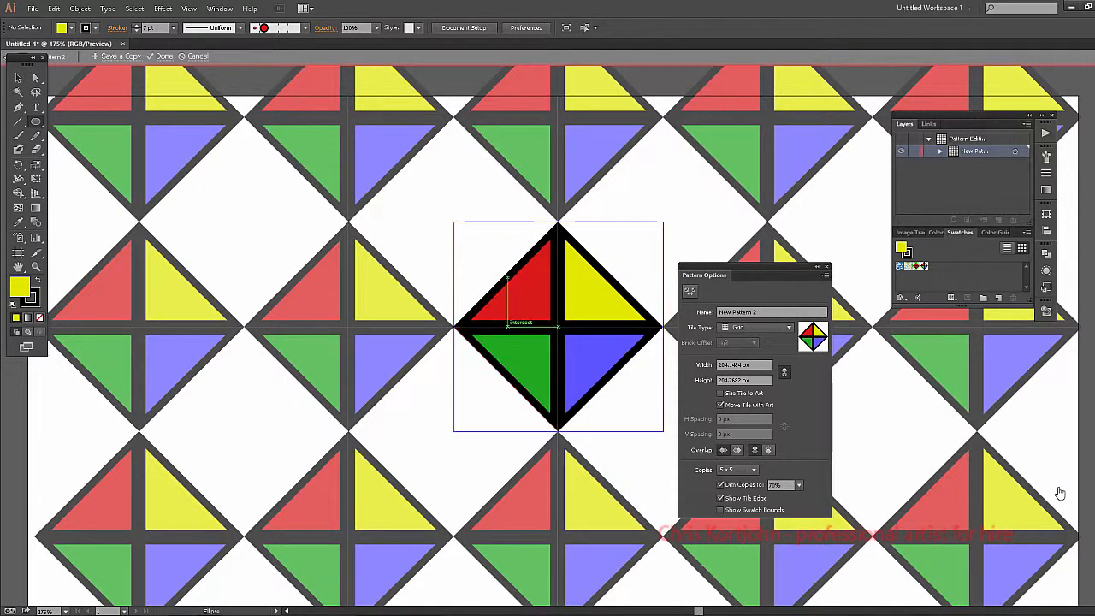
pyautogui.moveTo(508, 327); pyautogui.dragTo(607, 327)
pyautogui.keyDown('ctrl'); pyautogui.keyDown('shift'); pyautogui.click(531, 347); pyautogui.keyUp('shift'); pyautogui.keyUp('ctrl')
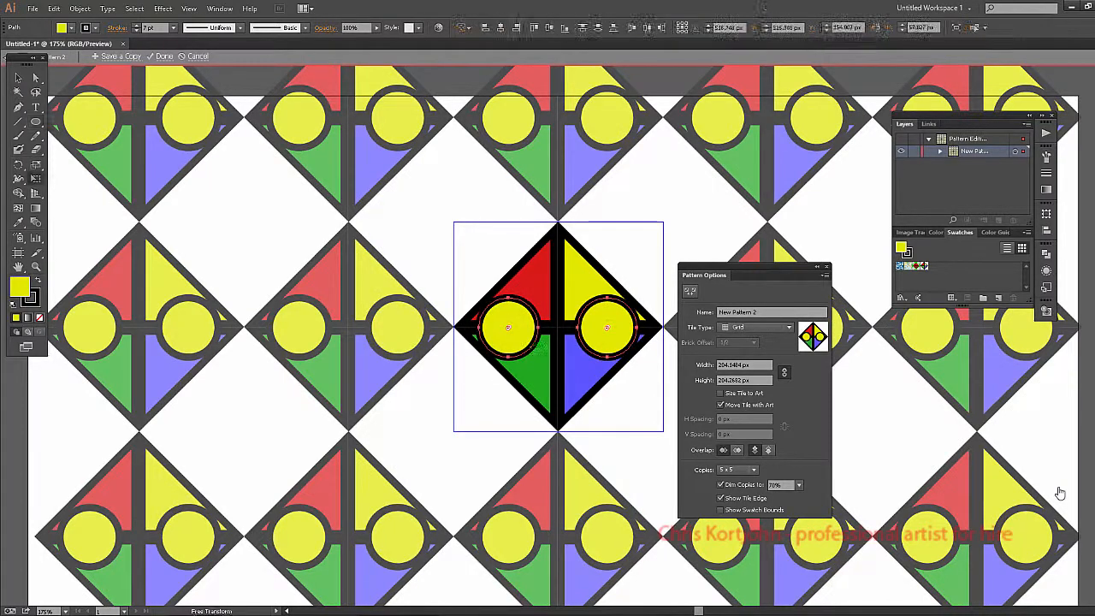
pyautogui.press('e')
pyautogui.moveTo(644, 363); pyautogui.dragTo(530, 402)
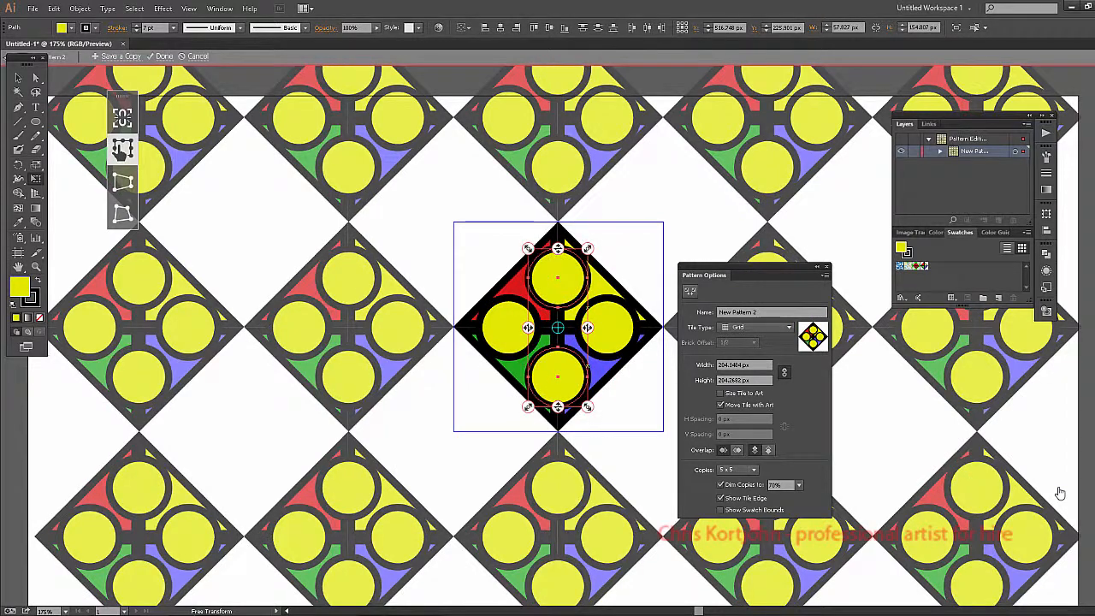
# - Give the bottom circle the red triangle's fill and no stroke by sampling it with the Eyedropper
pyautogui.hotkey('ctrl', 'shift', 'a')
pyautogui.press('a')
pyautogui.moveTo(558, 376); pyautogui.dragTo(558, 379)
pyautogui.press('i')
pyautogui.click(530, 303)
pyautogui.hotkey('ctrl', 'z')
pyautogui.hotkey('ctrl', 'z')
pyautogui.press('a')
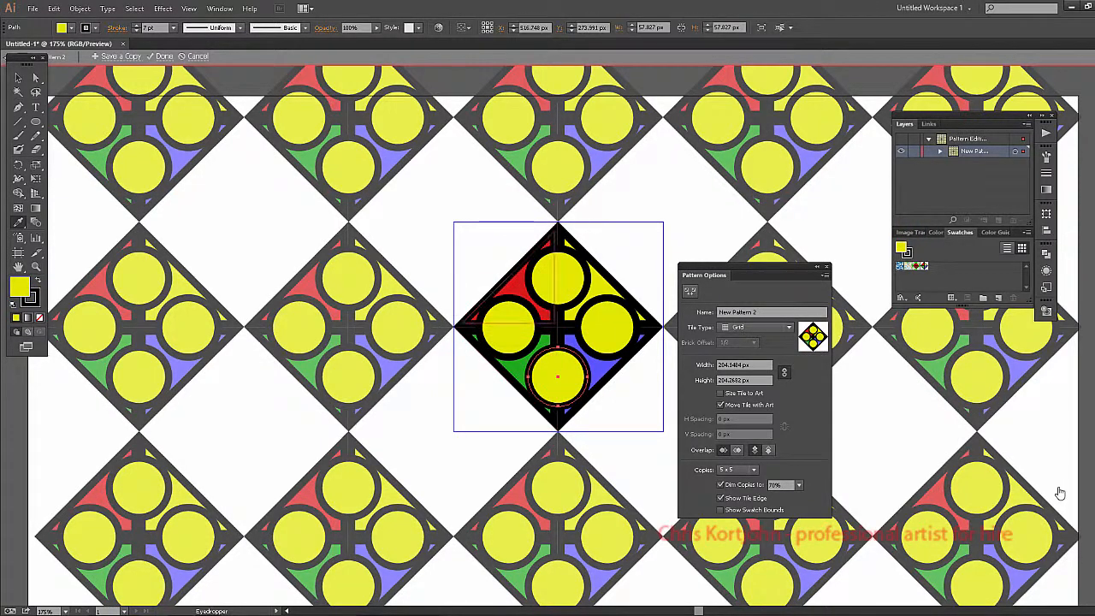
pyautogui.click(530, 303)
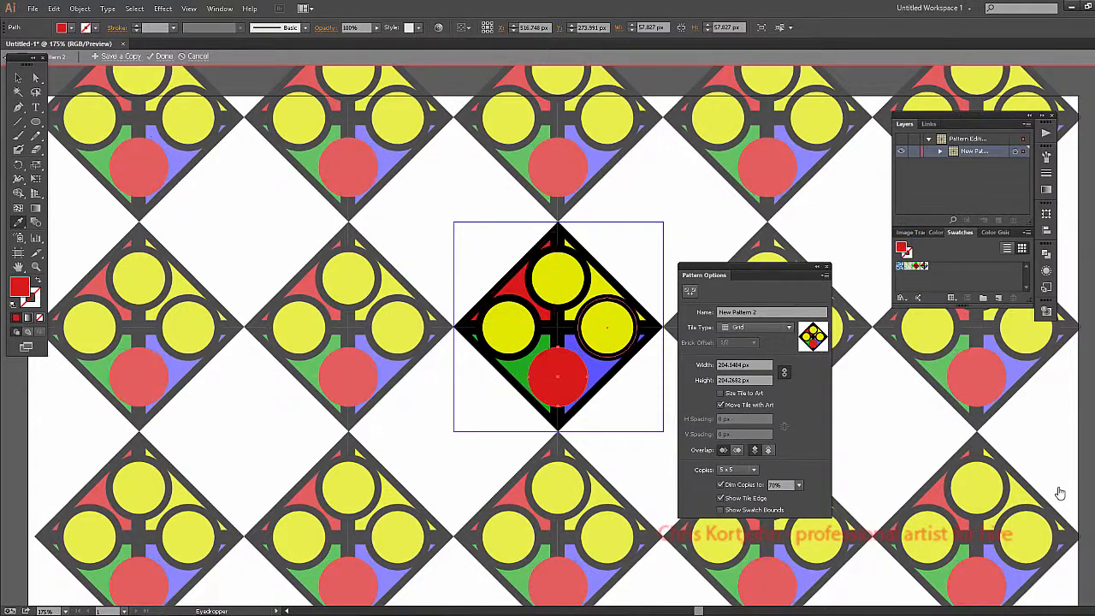
# - Sample the triangles' colours onto the remaining circles: blue for the top one, green for the right one and yellow without stroke for the left one
pyautogui.keyDown('ctrl'); pyautogui.click(558, 277); pyautogui.keyUp('ctrl')
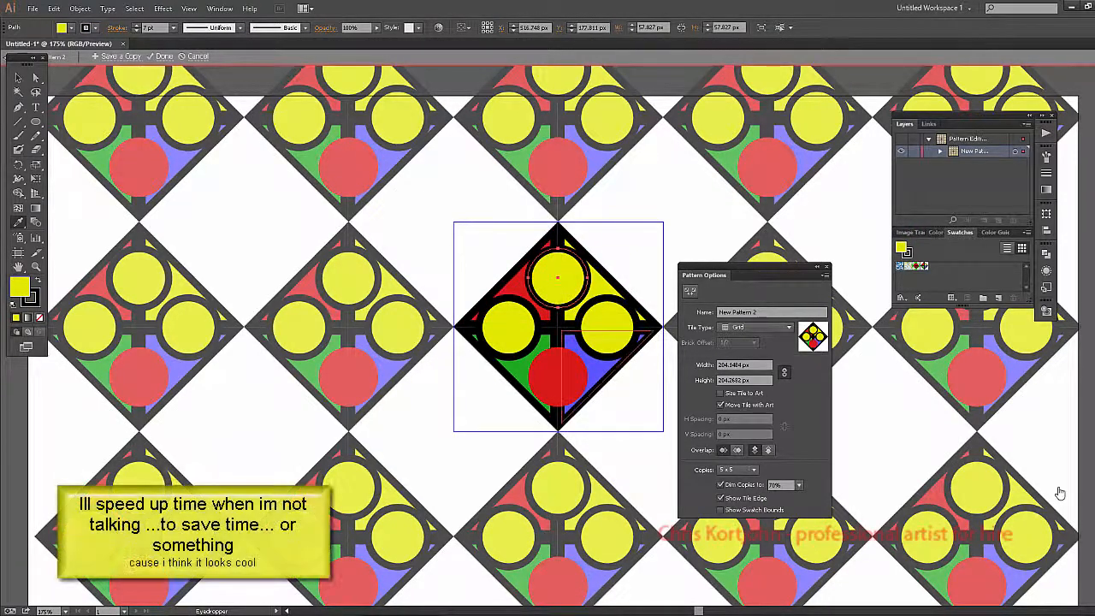
pyautogui.click(599, 366)
pyautogui.keyDown('ctrl'); pyautogui.click(628, 328); pyautogui.keyUp('ctrl')
pyautogui.click(527, 373)
pyautogui.keyDown('ctrl'); pyautogui.click(508, 327); pyautogui.keyUp('ctrl')
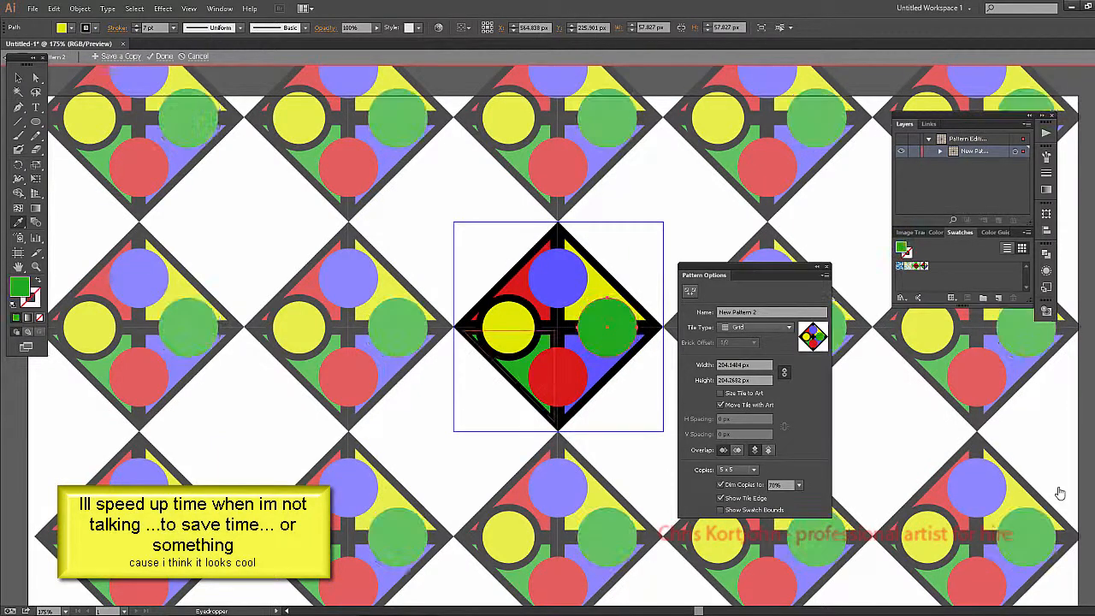
pyautogui.click(590, 283)
# - Set the blending mode of all four circles to Overlay
pyautogui.press('a')
pyautogui.click(557, 377)
pyautogui.keyDown('shift'); pyautogui.click(607, 328); pyautogui.keyUp('shift')
pyautogui.keyDown('shift'); pyautogui.click(558, 278); pyautogui.keyUp('shift')
pyautogui.click(219, 8)
pyautogui.click(244, 475)
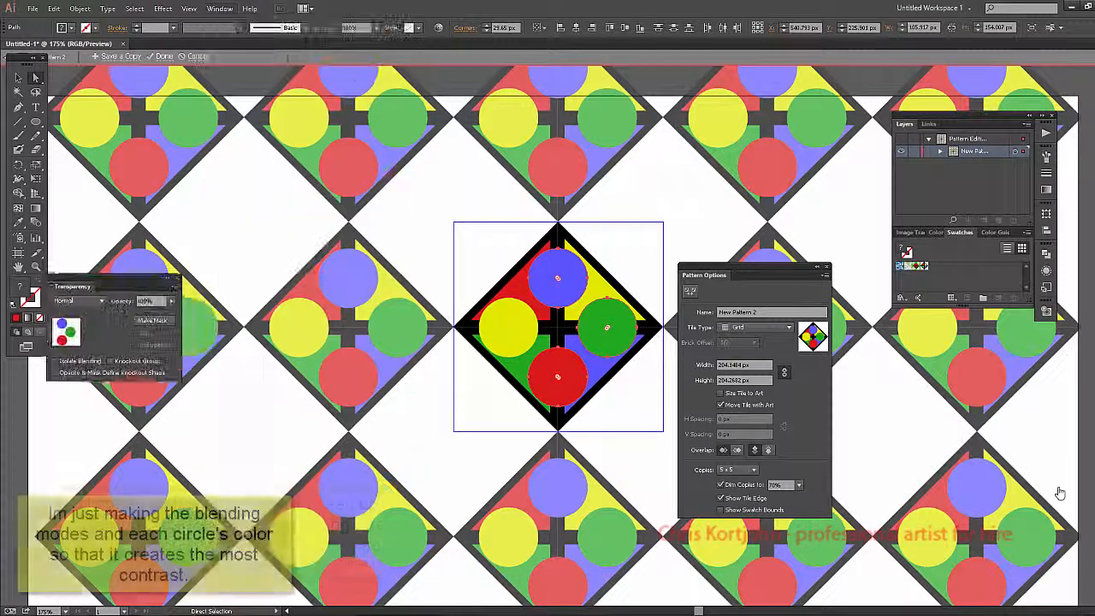
pyautogui.moveTo(97, 271); pyautogui.dragTo(371, 440)
pyautogui.click(351, 461)
pyautogui.keyDown('shift'); pyautogui.click(508, 328); pyautogui.keyUp('shift')
pyautogui.click(351, 461)
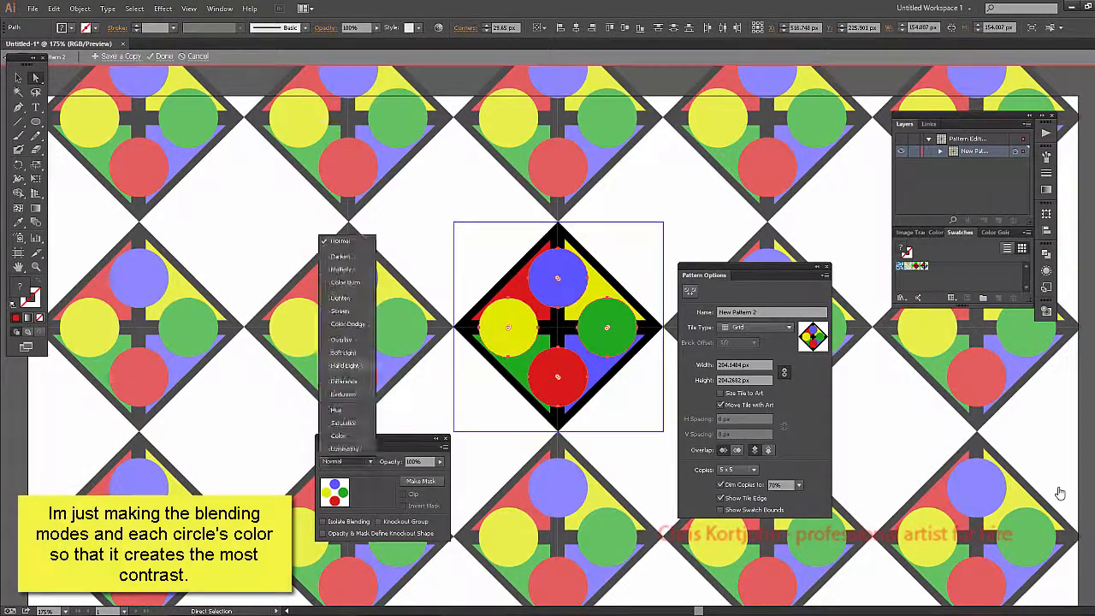
pyautogui.click(342, 348)
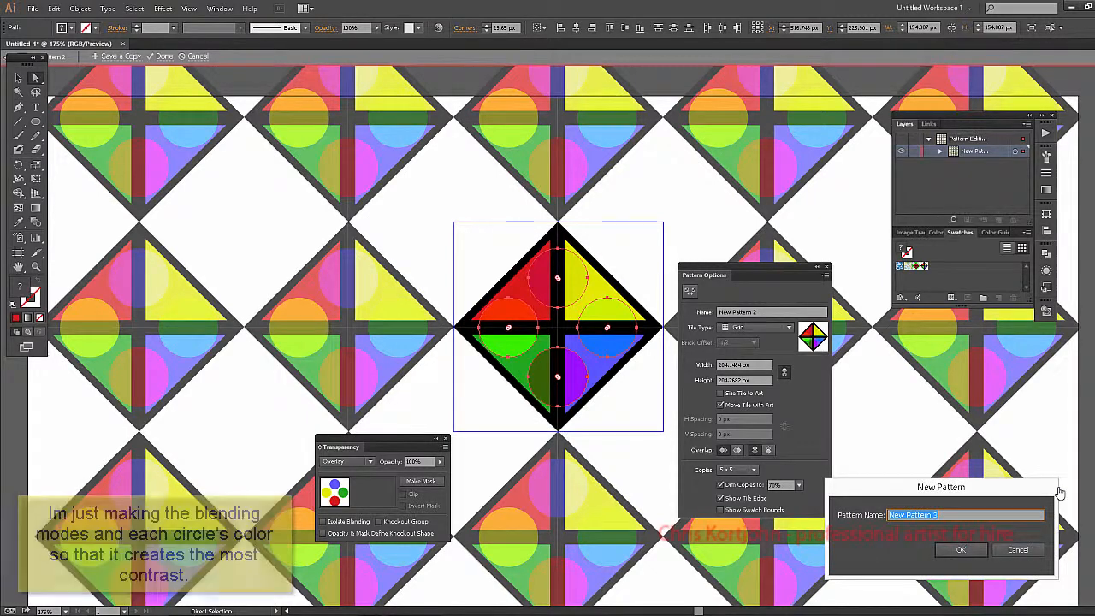
# - Save a copy of the edited pattern under the name New Pattern 3
pyautogui.press('Return')
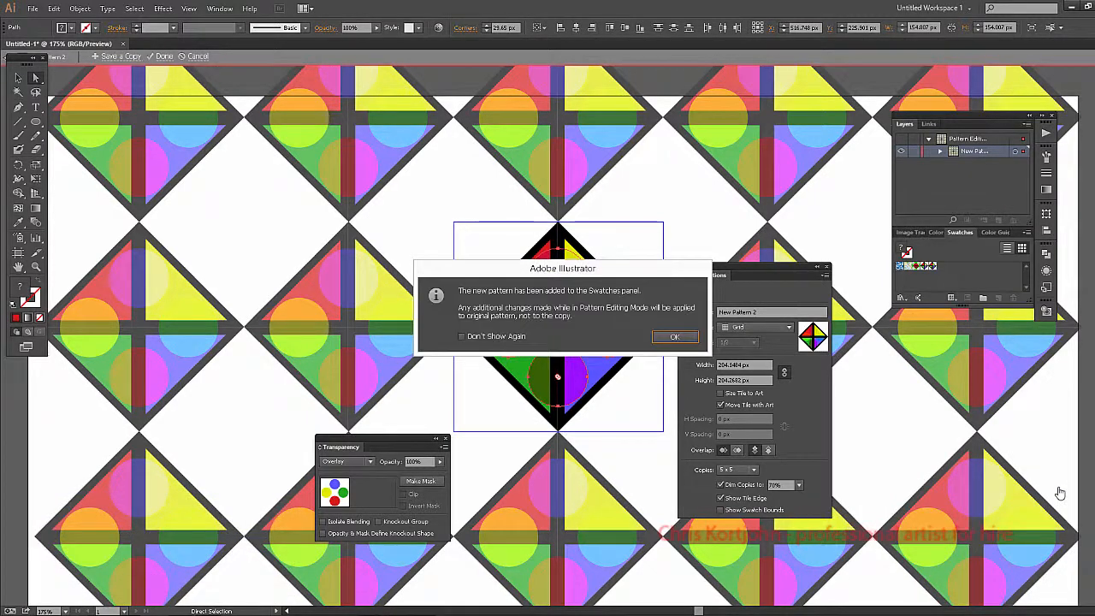
pyautogui.press('Return')
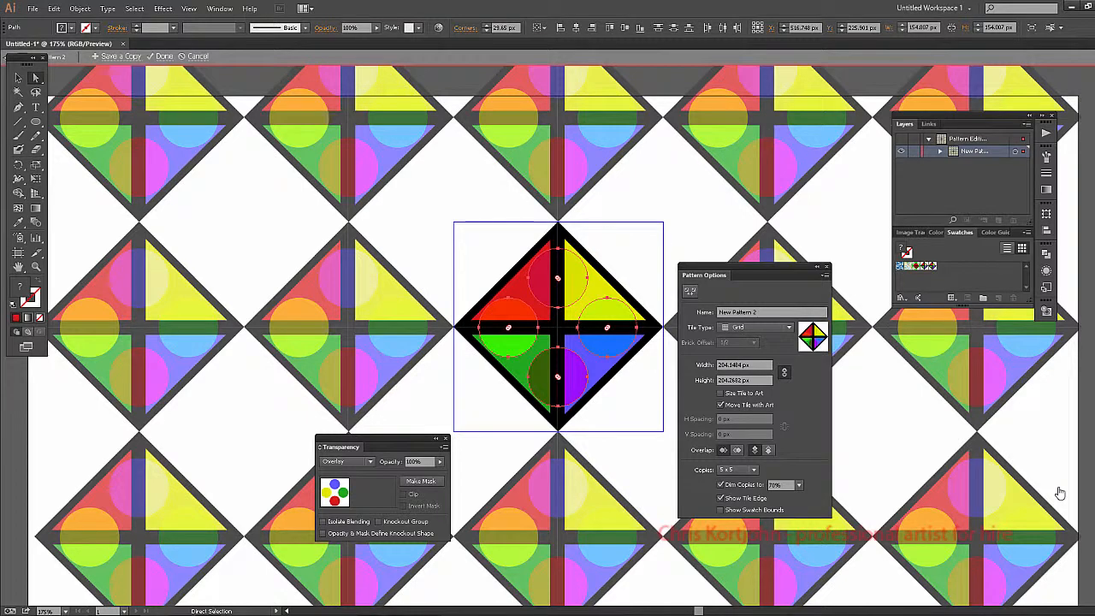
# - Enlarge the four circles about their common centre to about 248 px overall and rotate them 45° into the tile's corners
pyautogui.press('e')
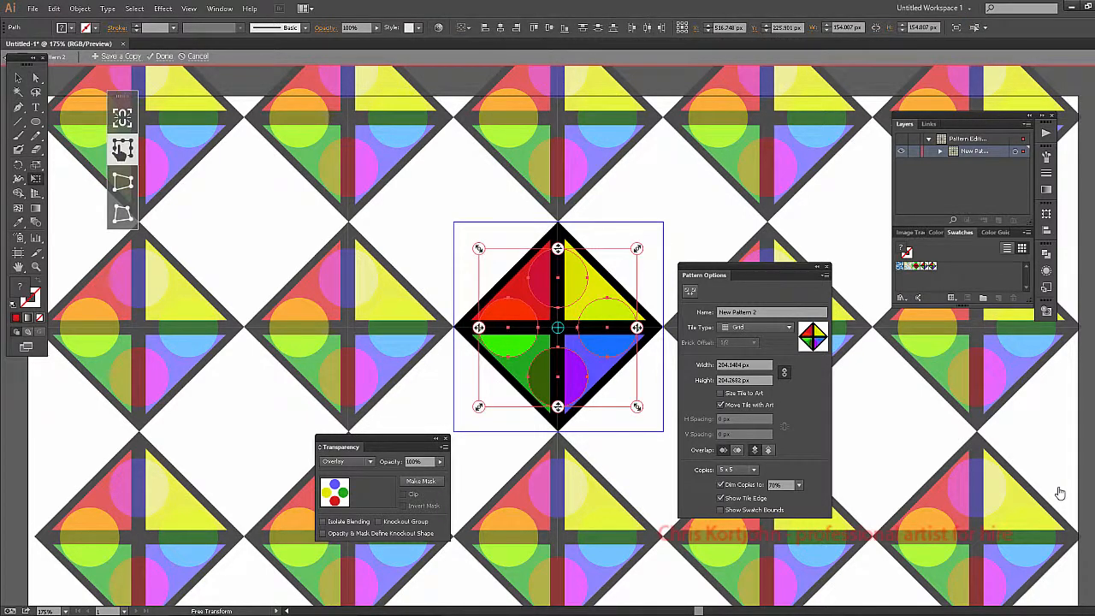
pyautogui.moveTo(636, 406); pyautogui.dragTo(685, 455)
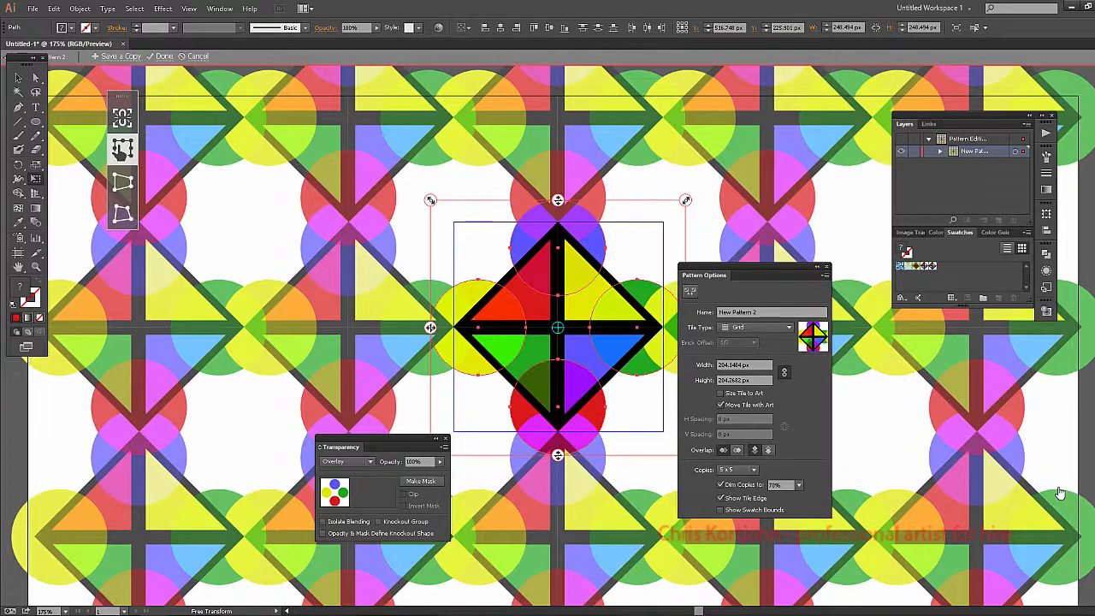
pyautogui.press('a')
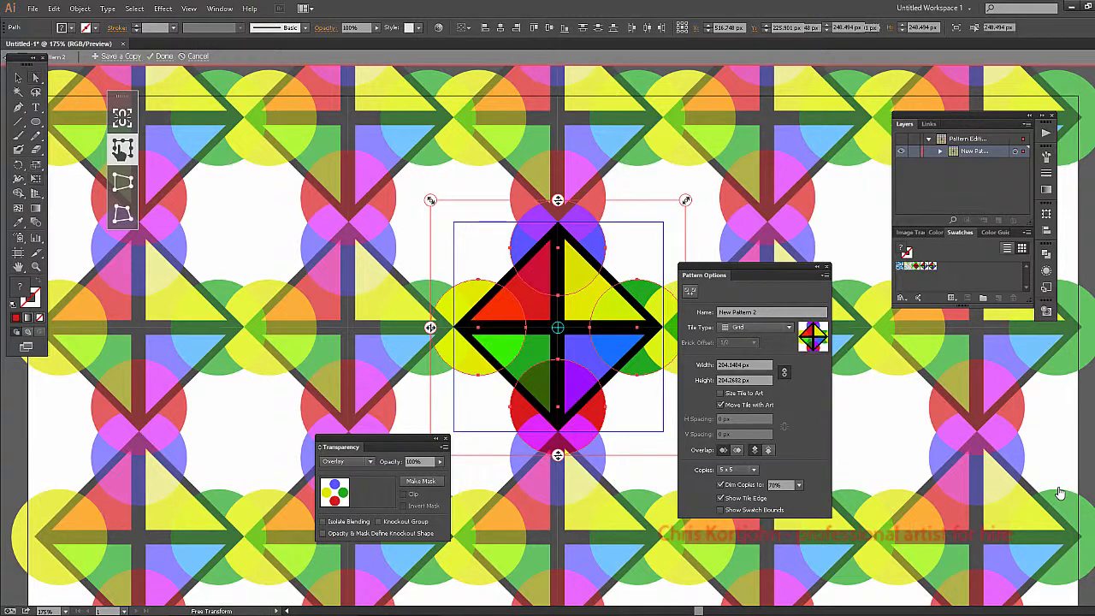
pyautogui.press('e')
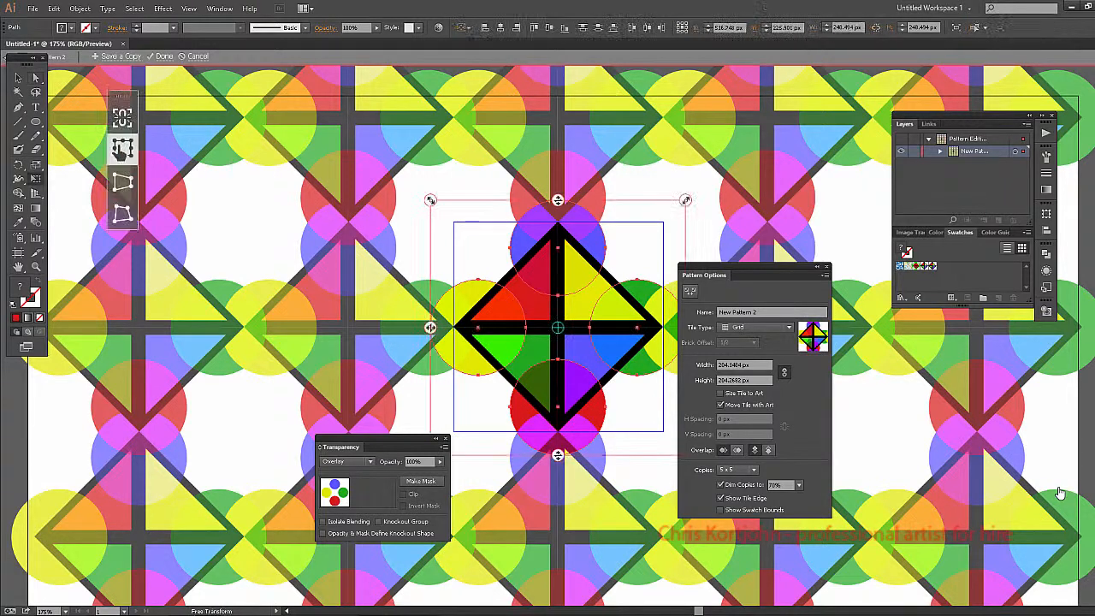
pyautogui.moveTo(510, 447); pyautogui.dragTo(450, 398)
pyautogui.press('space')
pyautogui.moveTo(1059, 493); pyautogui.dragTo(798, 379)
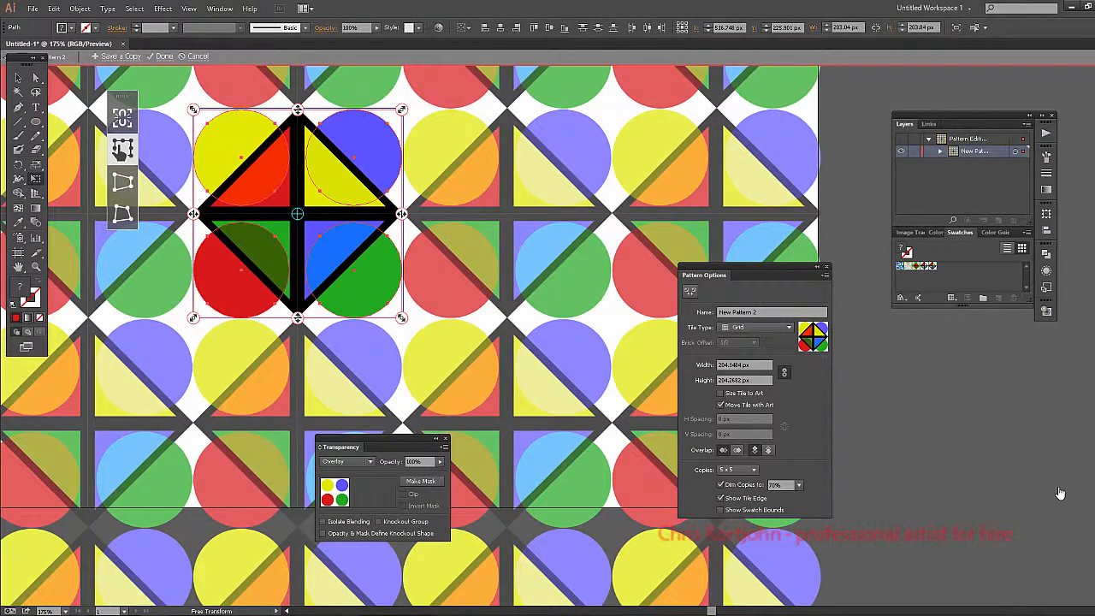
# - Draw a red rectangle about 47 by 50 px in a lower tile corner and copy it into the other three corners
pyautogui.moveTo(36, 121); pyautogui.dragTo(85, 121)
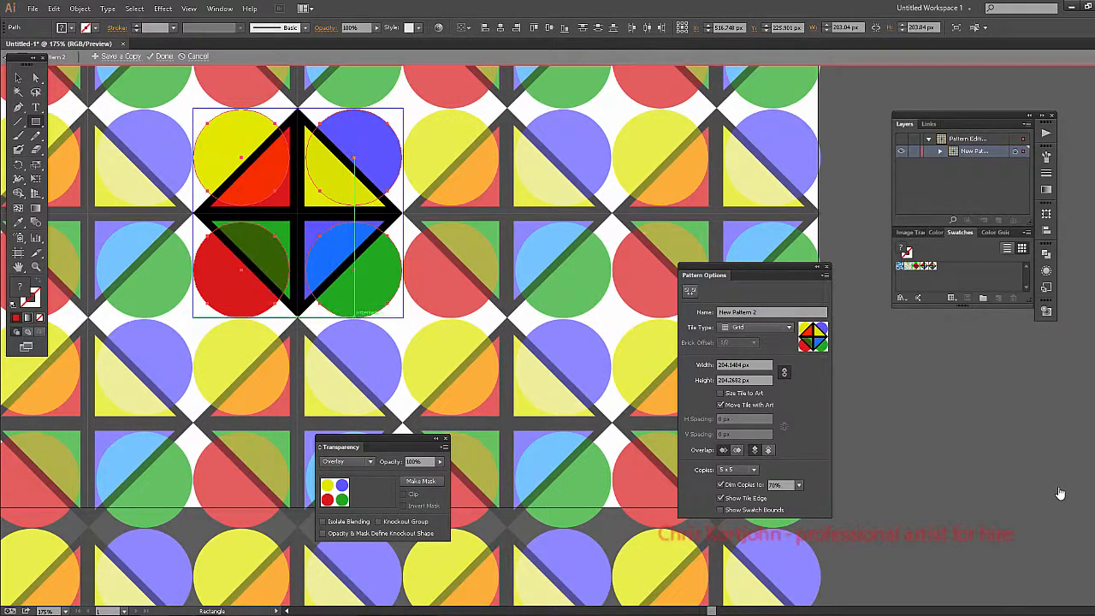
pyautogui.moveTo(354, 317)
pyautogui.mouseDown()
pyautogui.moveTo(402, 264)
pyautogui.moveTo(163, 298)
pyautogui.moveTo(234, 294)
pyautogui.mouseUp()
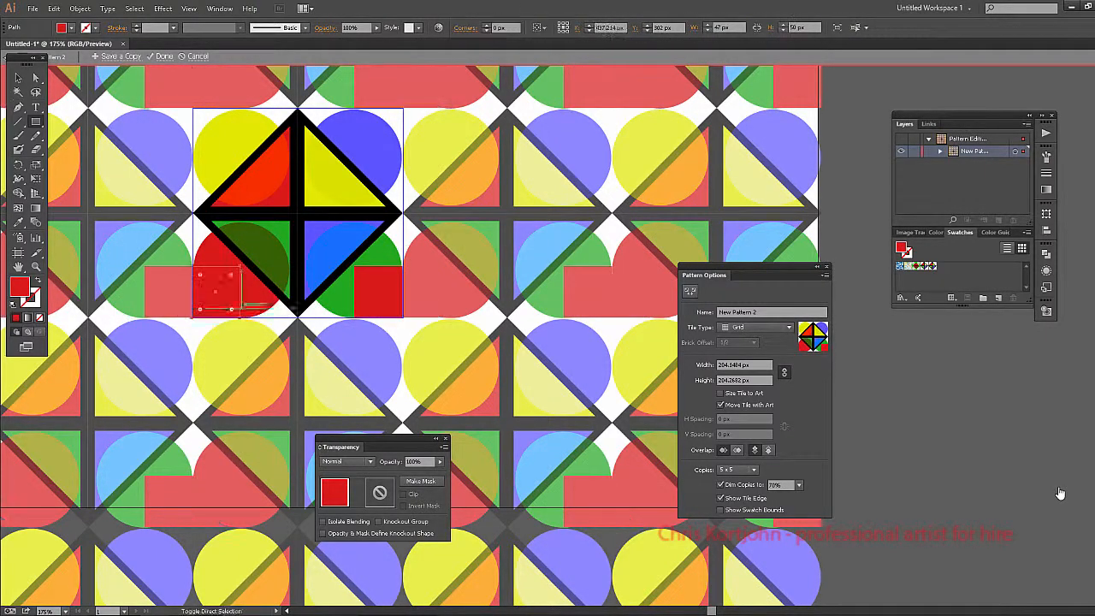
pyautogui.moveTo(390, 294); pyautogui.dragTo(398, 137)
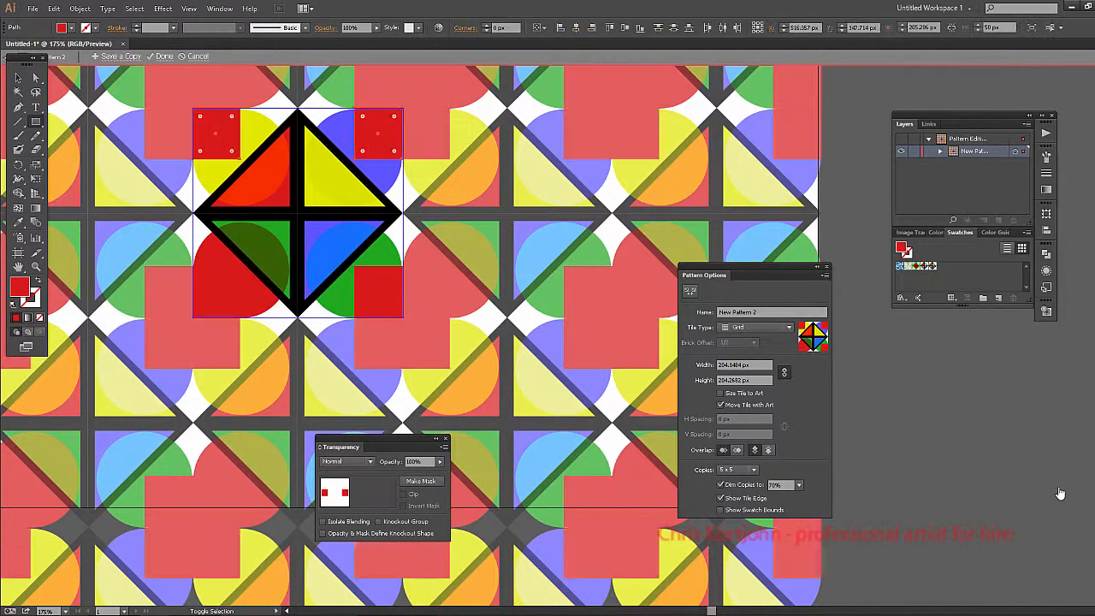
# - Preview the pattern with Dim Copies switched off, and switch the dimming back on
pyautogui.moveTo(378, 322); pyautogui.dragTo(603, 295)
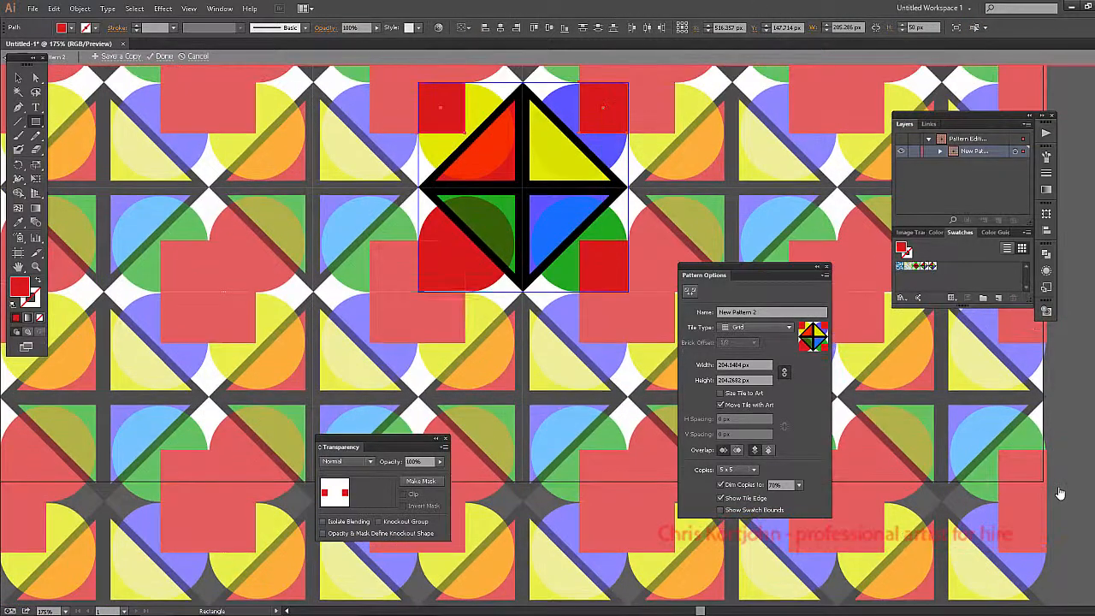
pyautogui.moveTo(471, 267); pyautogui.dragTo(388, 342)
pyautogui.press('a')
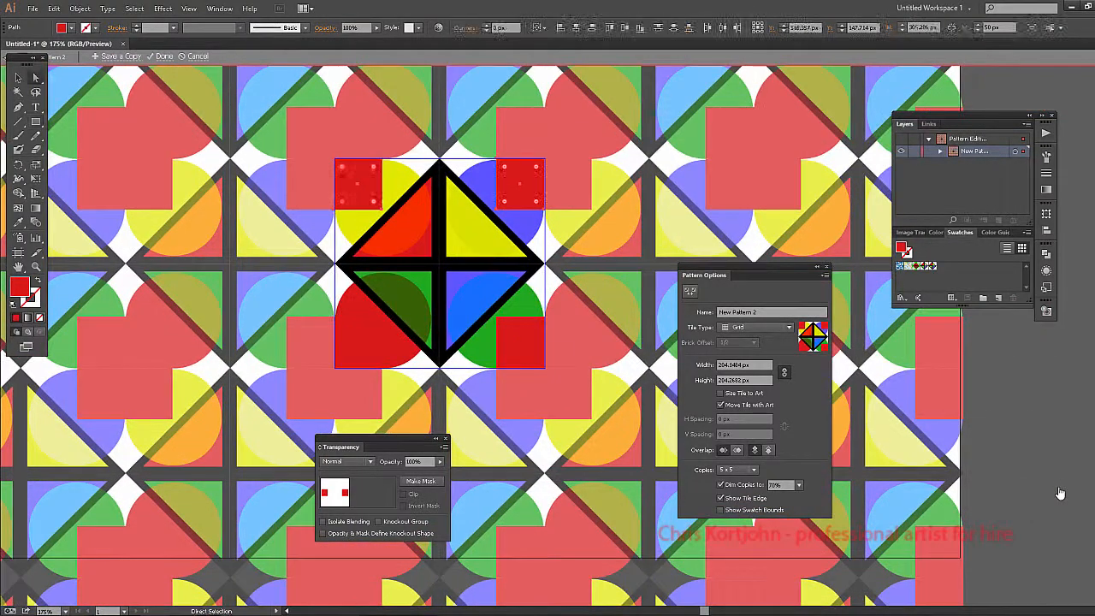
pyautogui.click(520, 342)
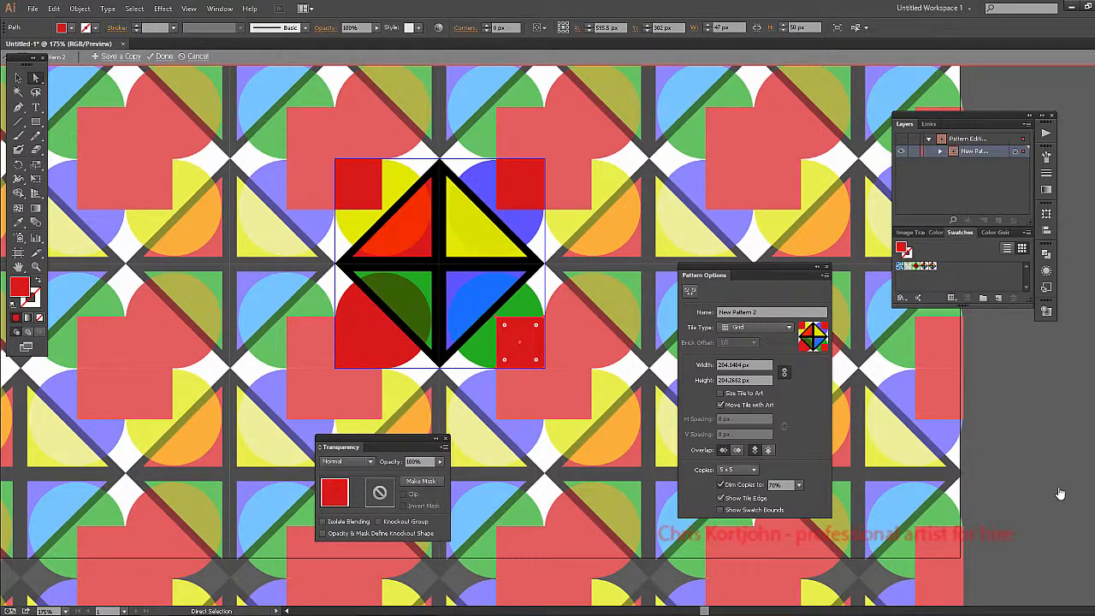
pyautogui.click(720, 484)
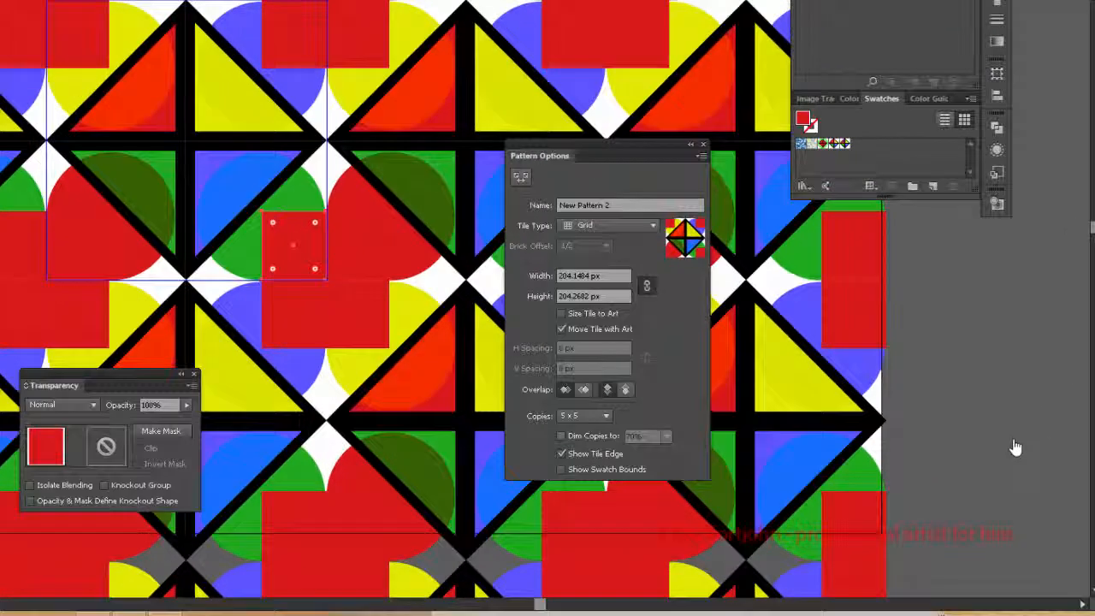
pyautogui.click(720, 484)
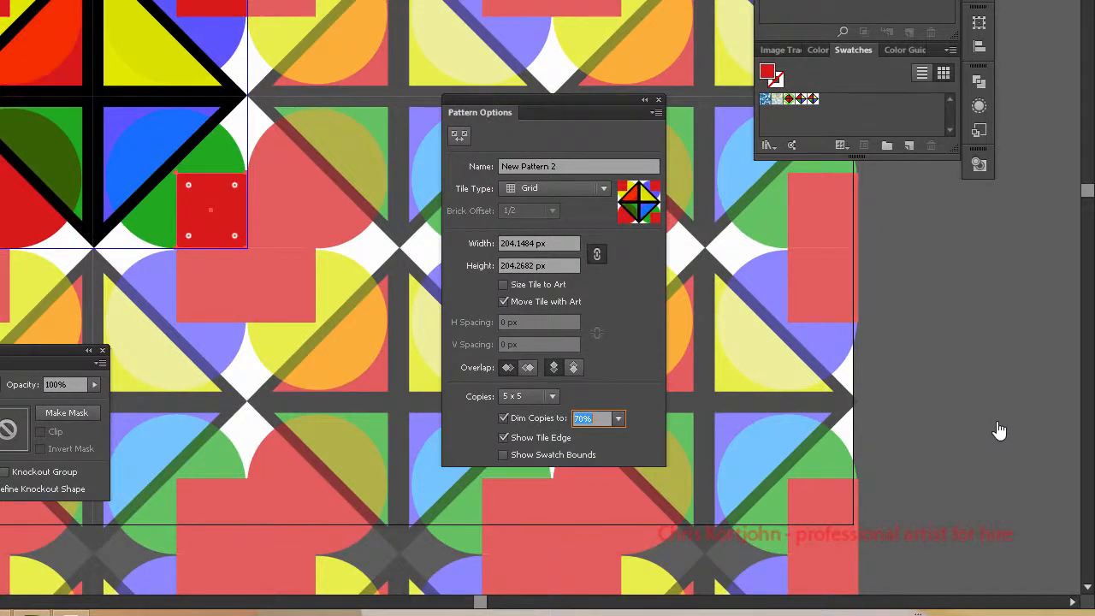
# - Recolour three of the red corner rectangles with sampled circle colours: violet-blue upper-left, yellow upper-right and green lower-left
pyautogui.click(999, 430)
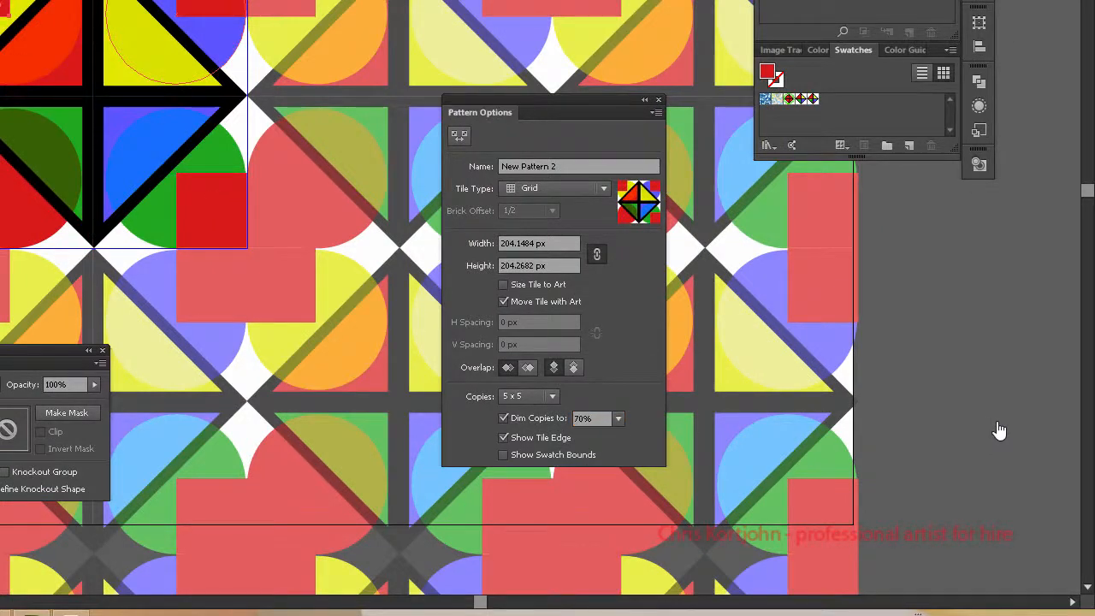
pyautogui.hotkey('ctrl', 'z')
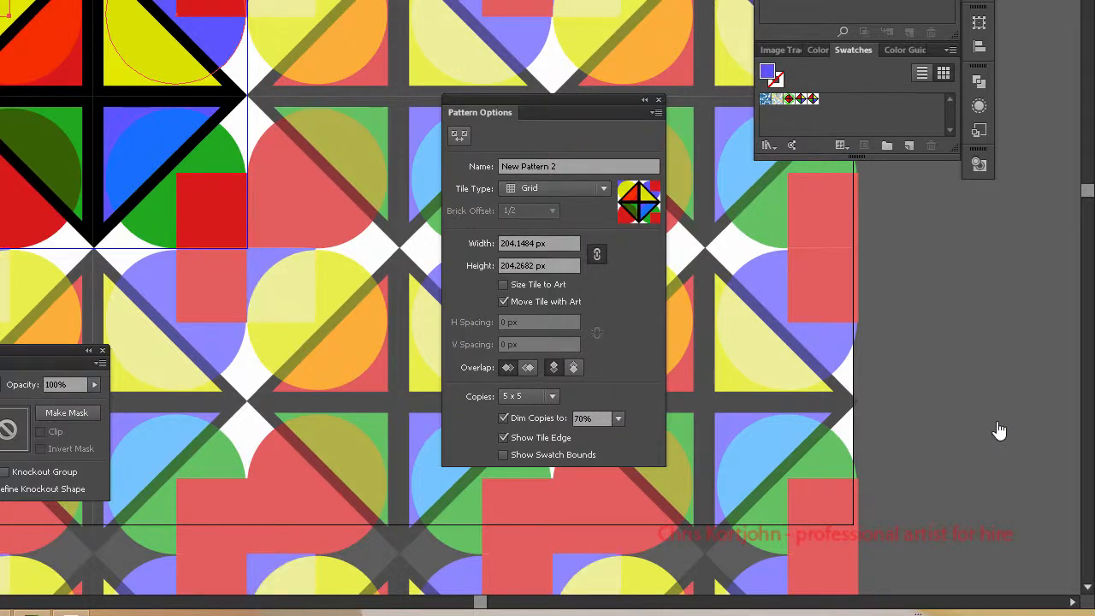
pyautogui.hotkey('ctrl', 'z')
pyautogui.hotkey('ctrl', 'shift', 'z')
pyautogui.hotkey('ctrl', 'z')
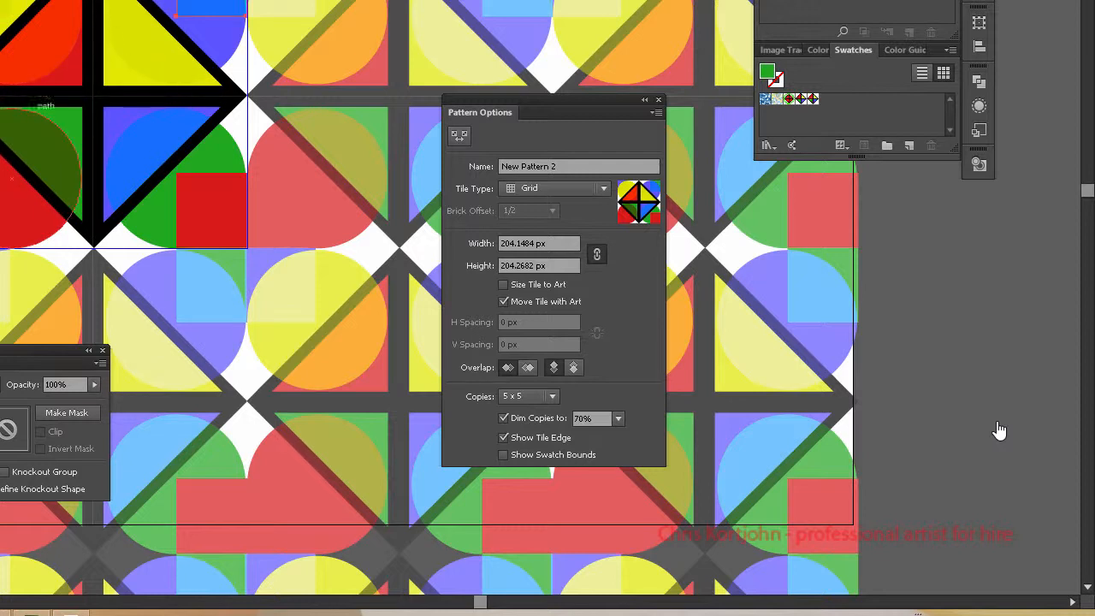
pyautogui.hotkey('ctrl', 'z')
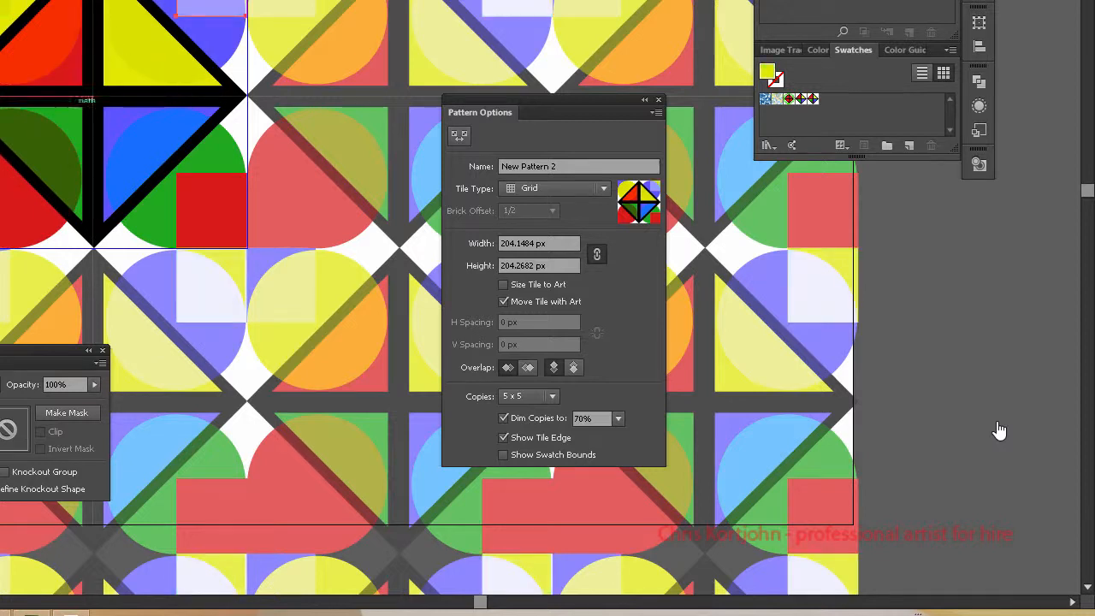
pyautogui.hotkey('ctrl', 'z')
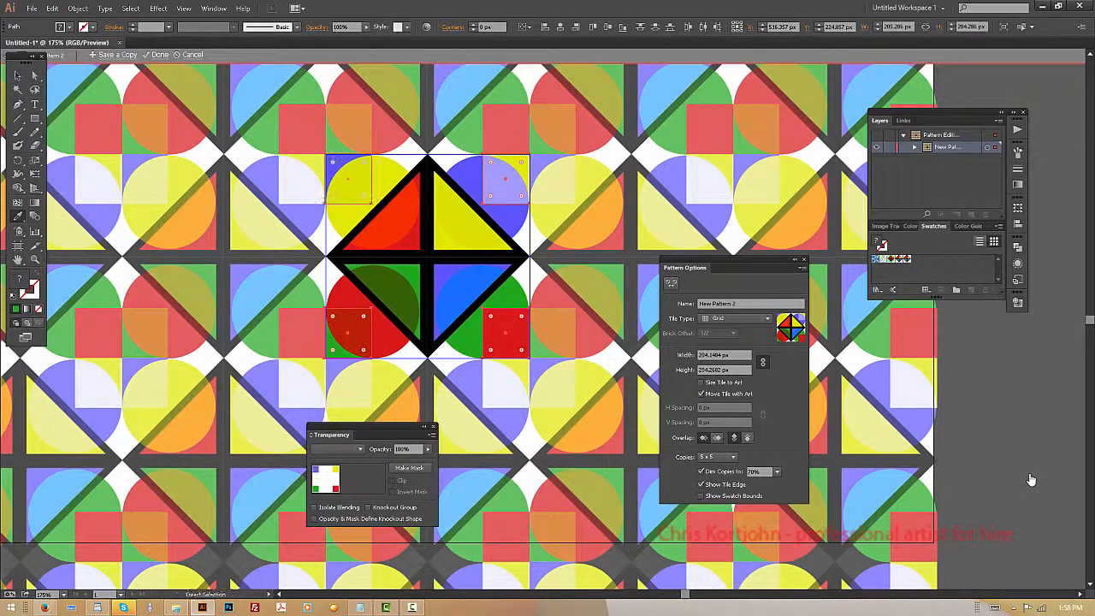
# - Group the four corner rectangles, set the group's blending mode to Overlay, and switch off Dim Copies
pyautogui.hotkey('ctrl', 'g')
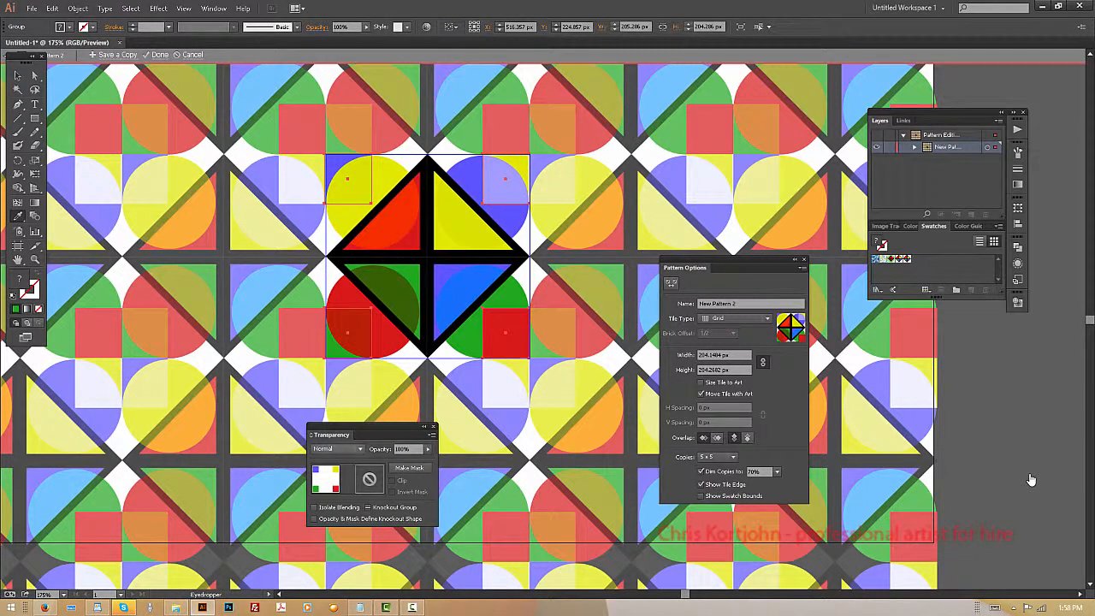
pyautogui.click(338, 448)
pyautogui.click(338, 330)
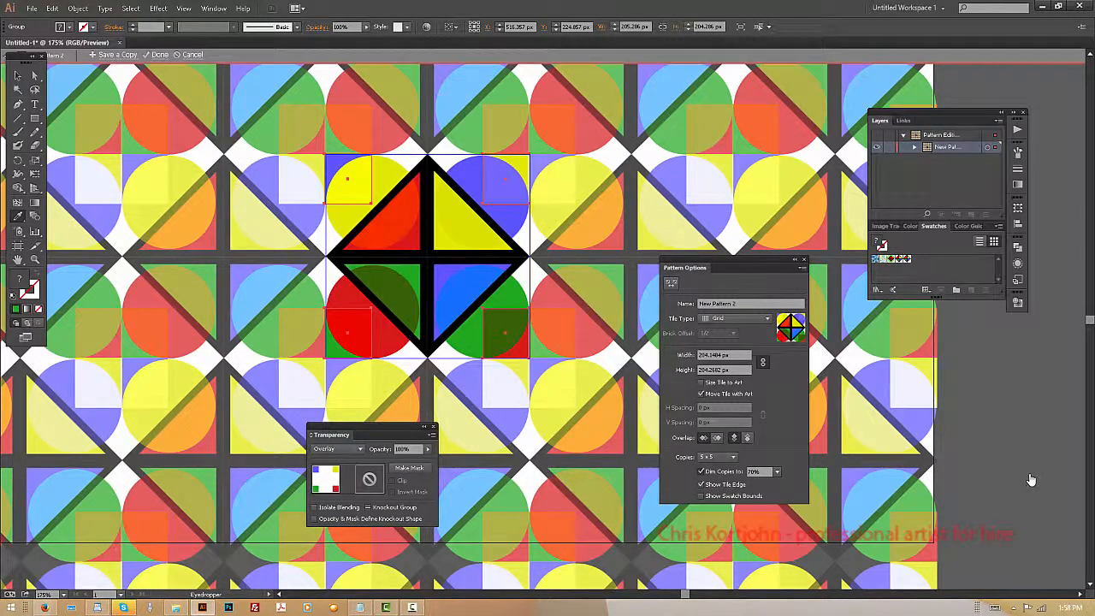
pyautogui.click(700, 471)
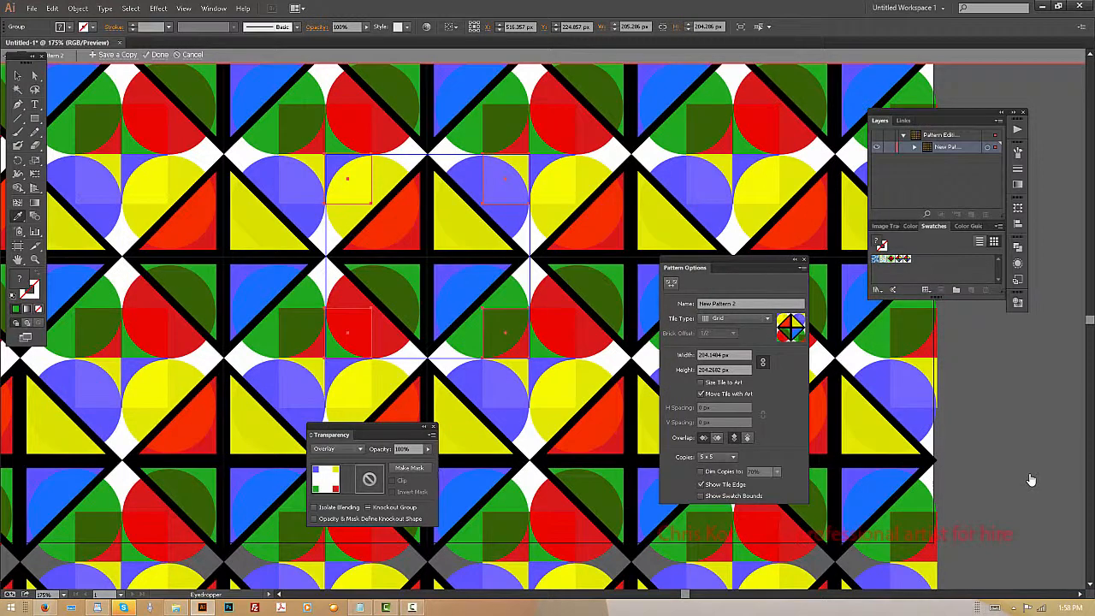
# - Delete the four corner rectangles to compare the pattern without them, and undo the deletion
pyautogui.press('ctrl')
pyautogui.press('Delete')
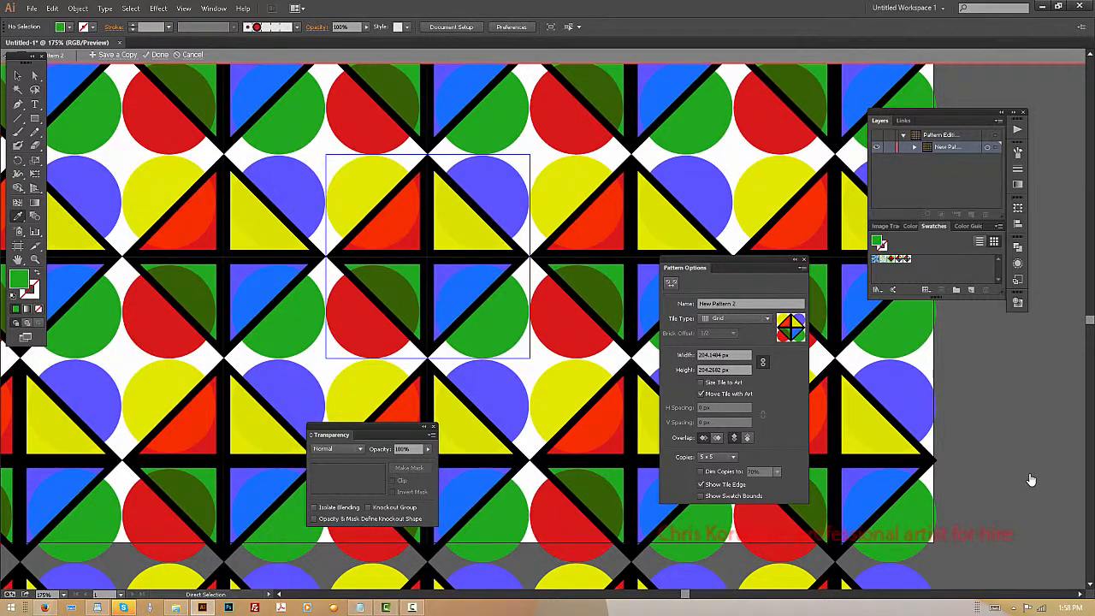
pyautogui.hotkey('ctrl', 'z')
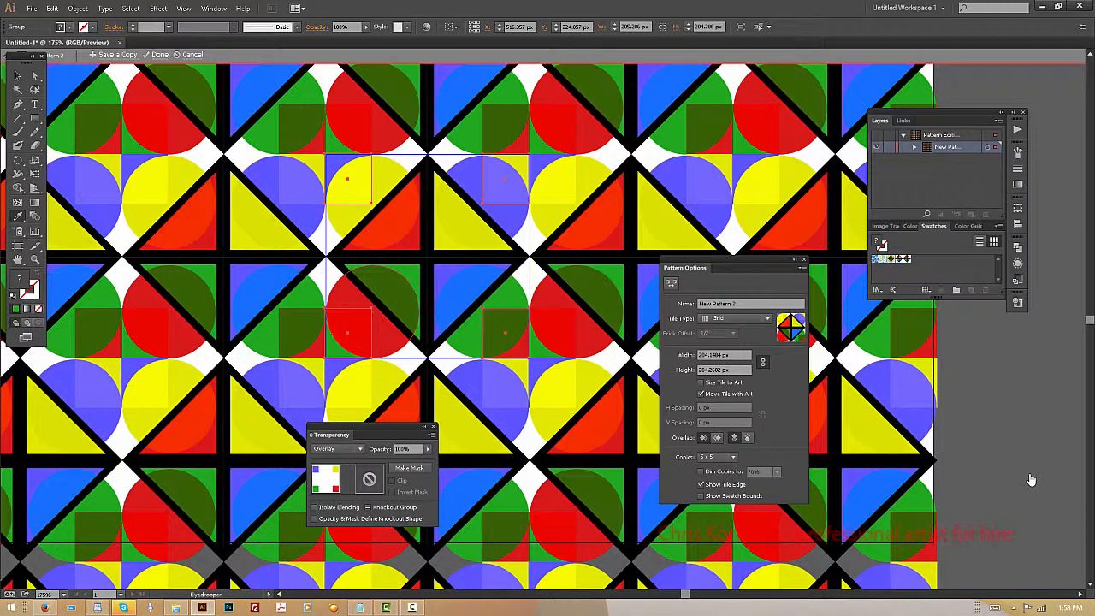
# - Save a copy of the pattern with the overlaid corner rectangles as a new swatch
pyautogui.hotkey('ctrl', 's')
pyautogui.press('Escape')
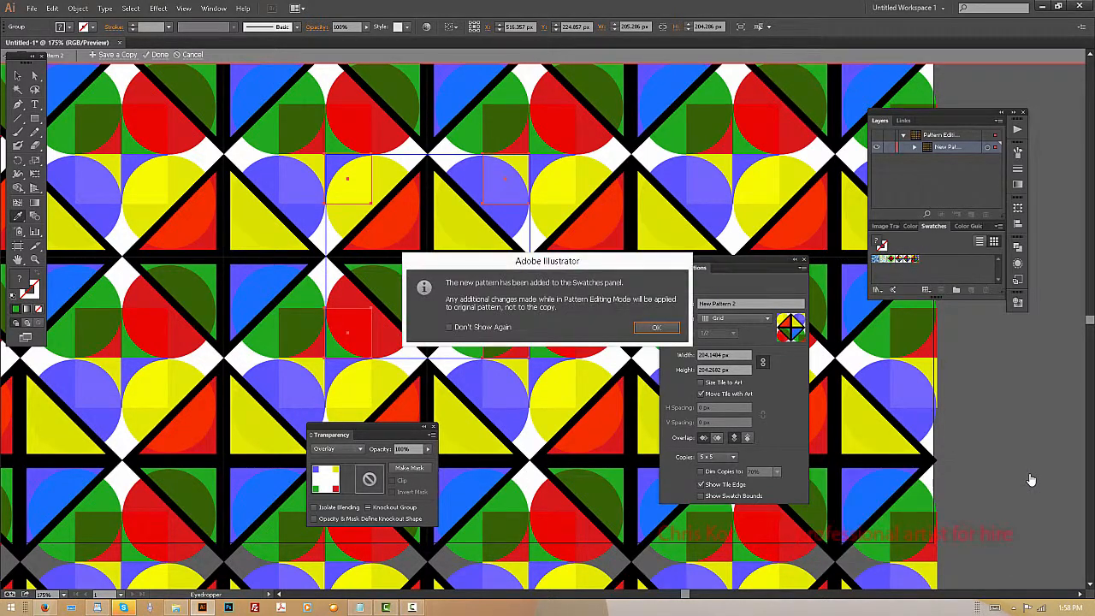
pyautogui.press('Return')
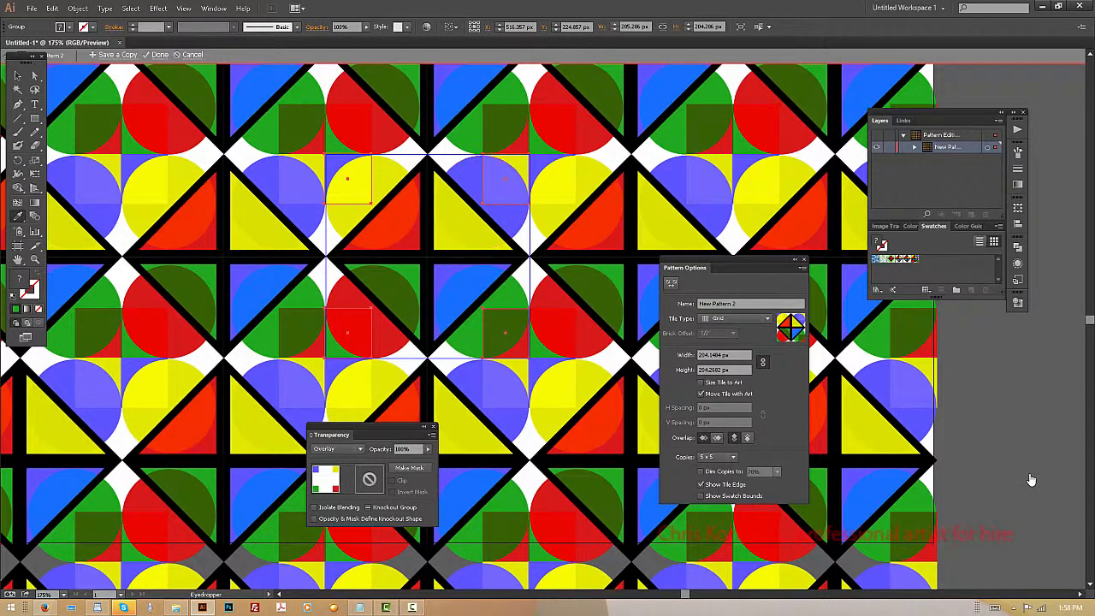
# - Rotate the four corner rectangles together about 45° around their common centre so they sit over the diamond's points
pyautogui.press('a')
pyautogui.click(1031, 480)
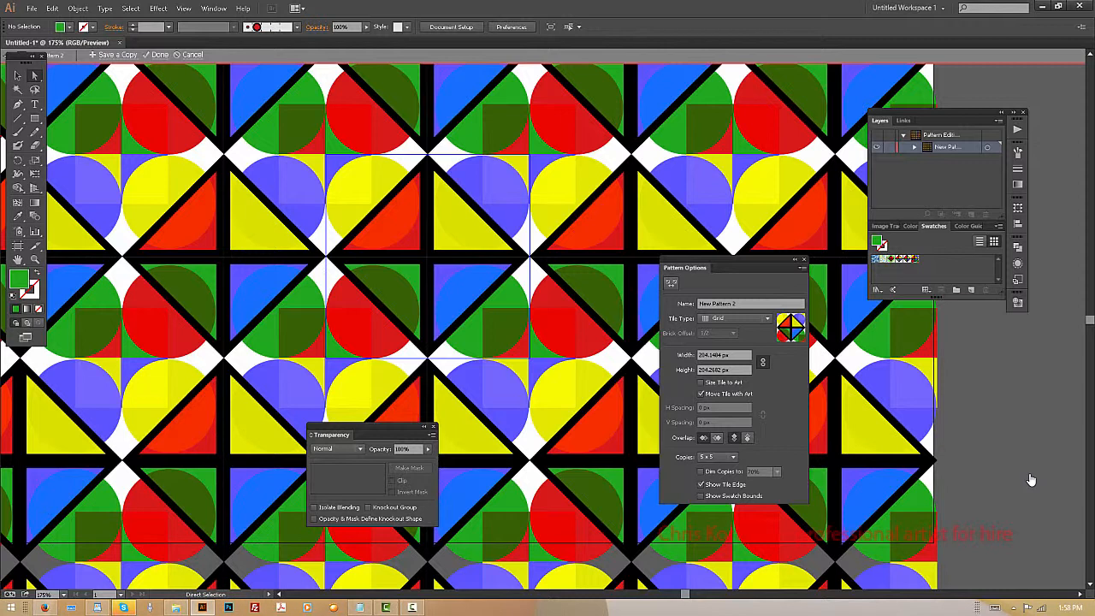
pyautogui.click(528, 357)
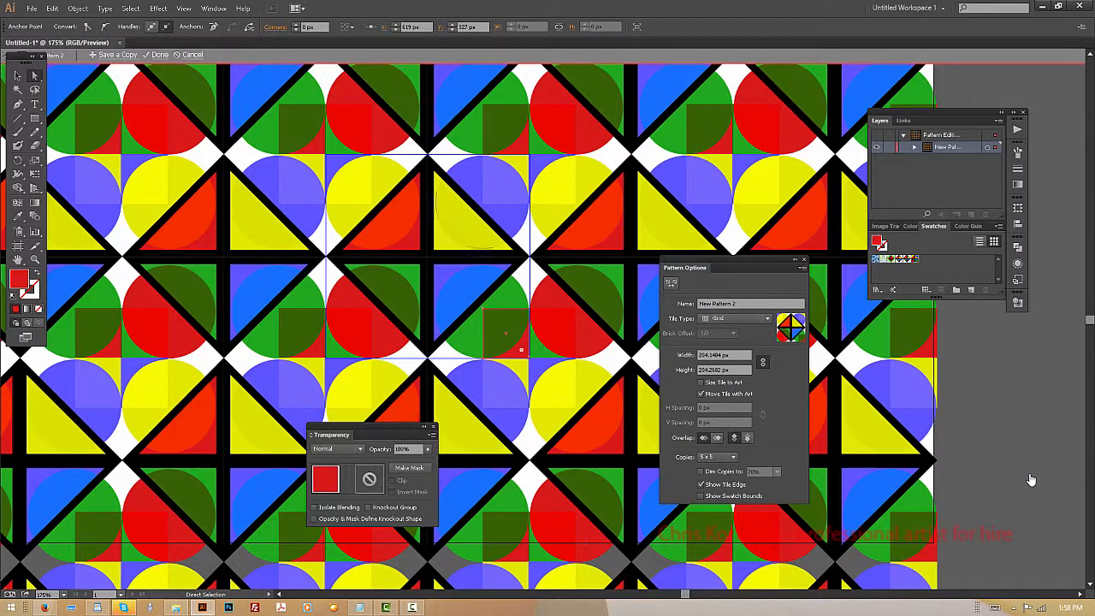
pyautogui.click(505, 333)
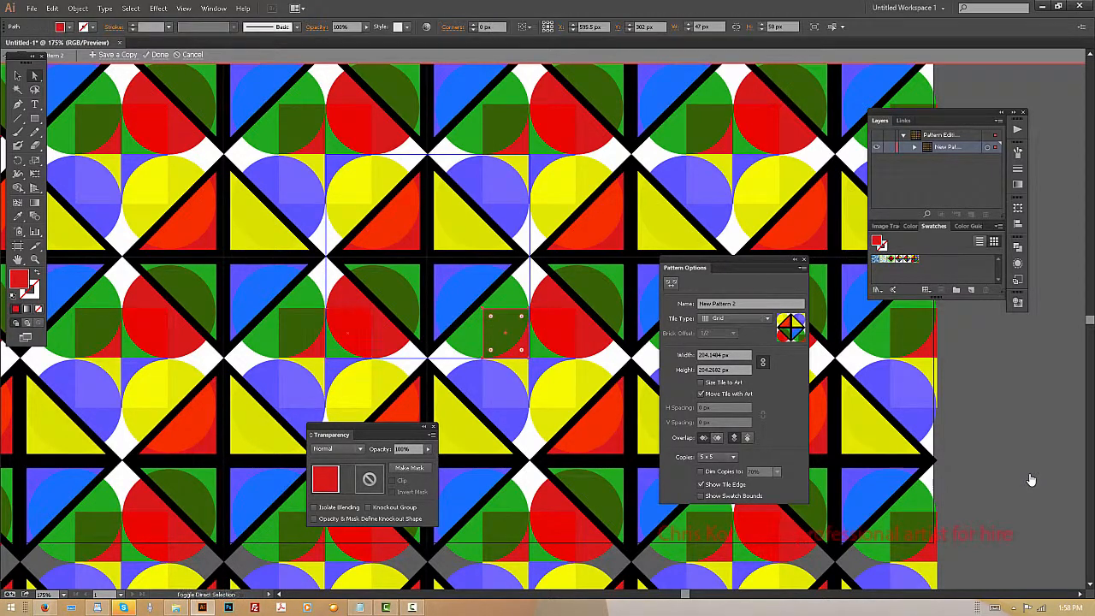
pyautogui.keyDown('shift'); pyautogui.click(348, 333); pyautogui.keyUp('shift')
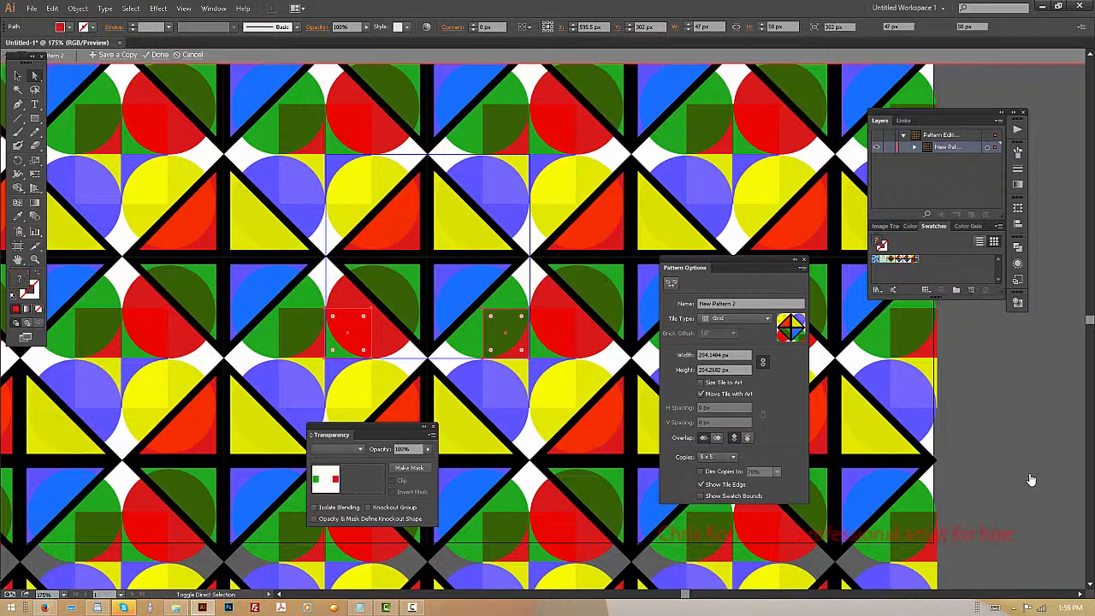
pyautogui.keyDown('shift'); pyautogui.click(348, 178); pyautogui.keyUp('shift')
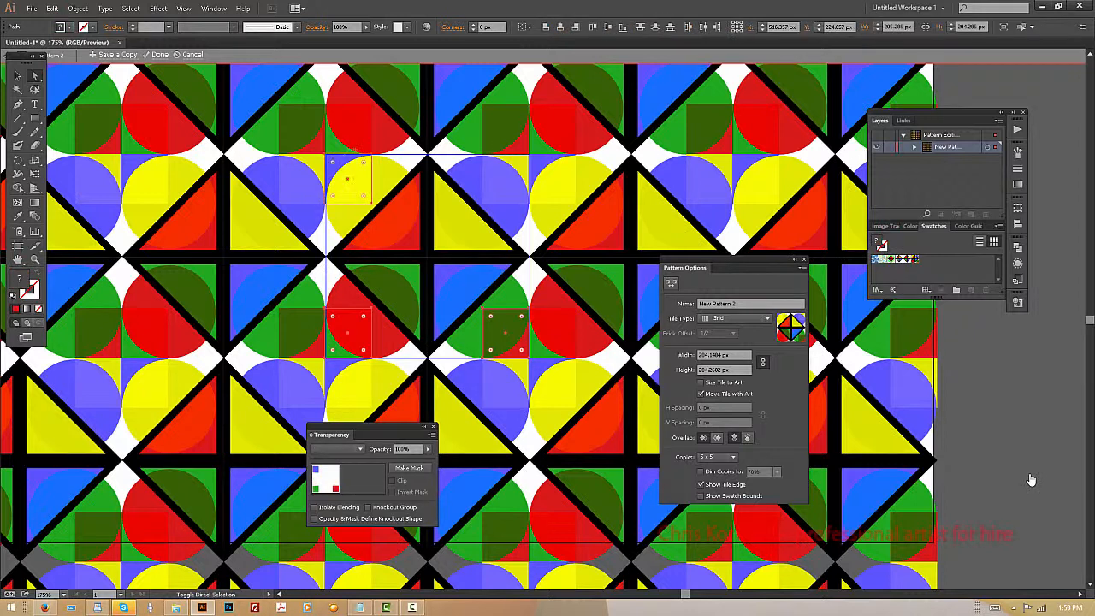
pyautogui.hotkey('ctrl', 'g')
pyautogui.press('e')
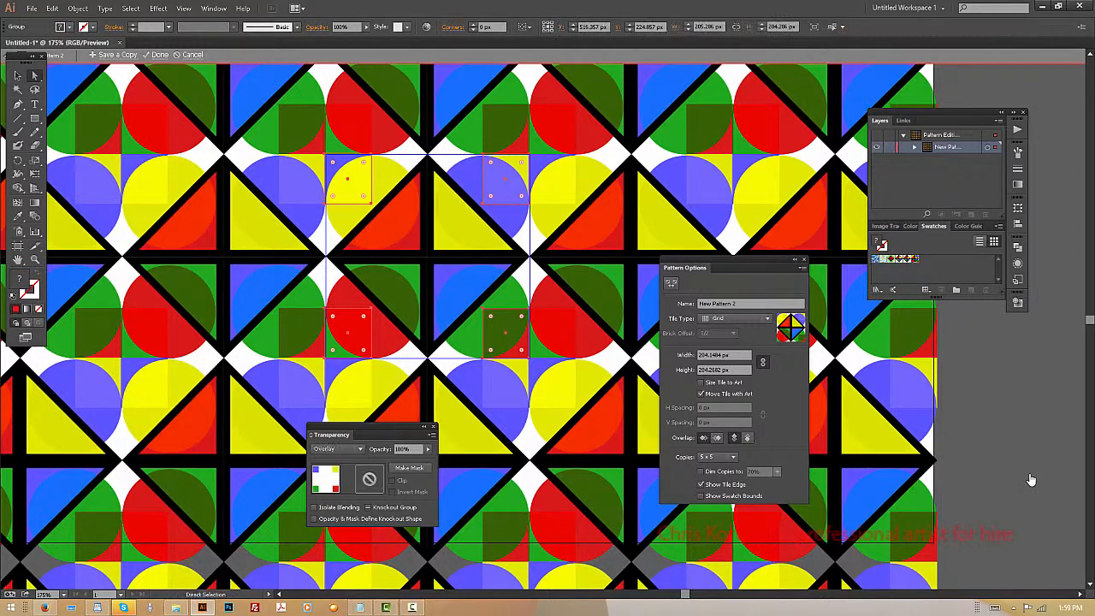
pyautogui.moveTo(506, 371); pyautogui.dragTo(416, 396)
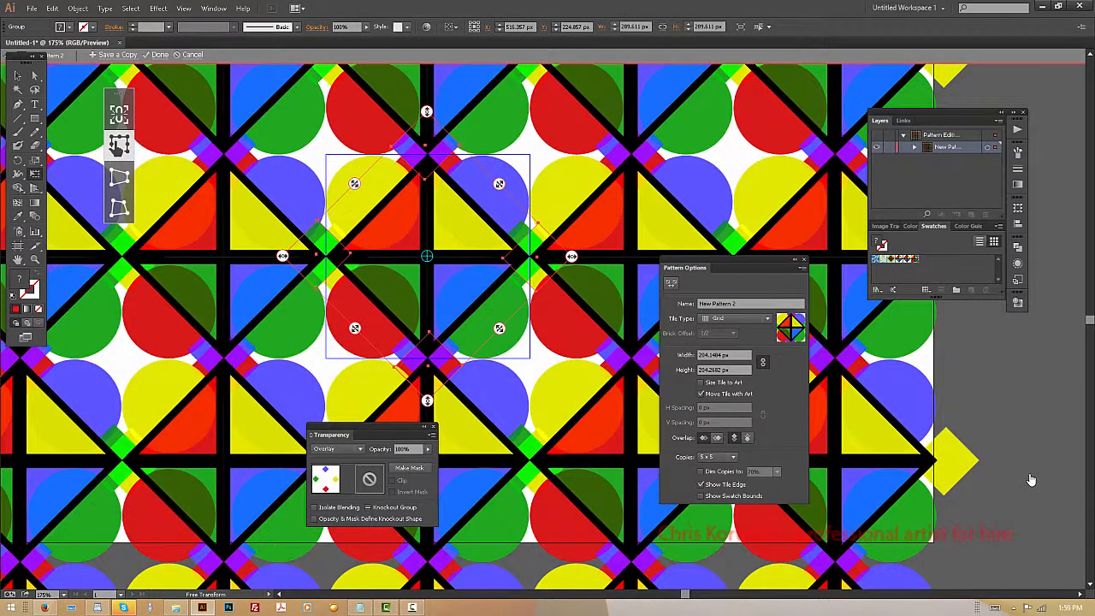
# - Start a Wave warp effect on the tile's four circles
pyautogui.press('a')
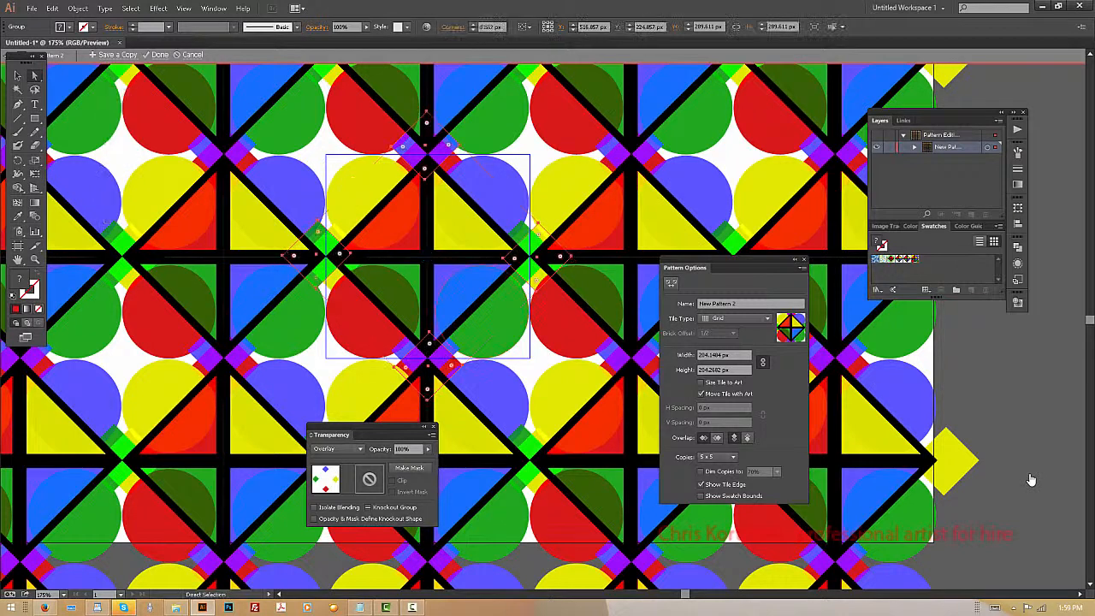
pyautogui.click(481, 312)
pyautogui.keyDown('shift'); pyautogui.click(481, 202); pyautogui.keyUp('shift')
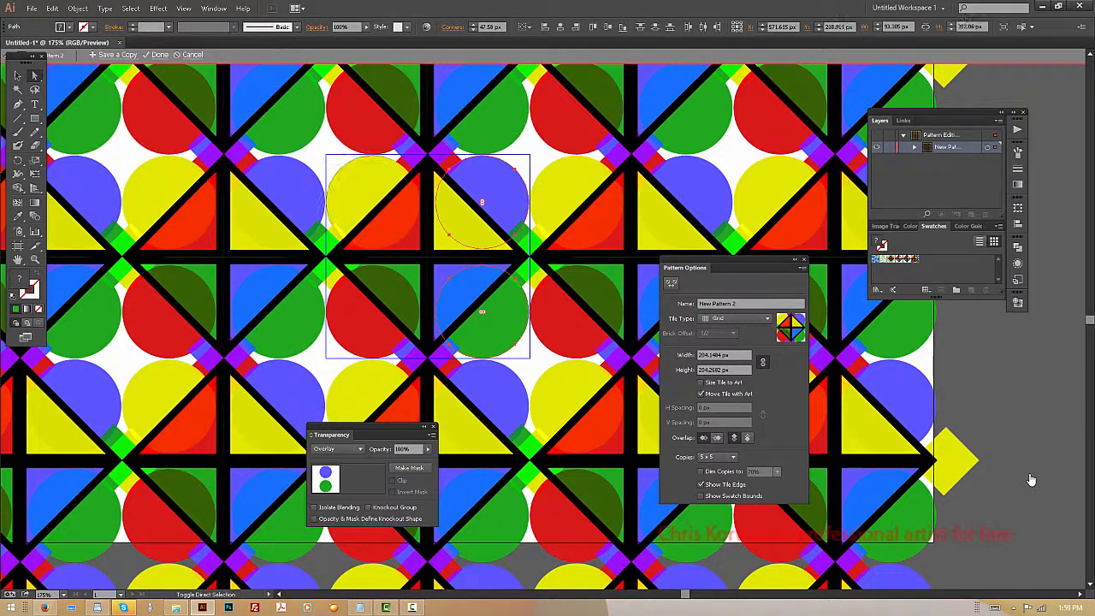
pyautogui.keyDown('shift'); pyautogui.click(372, 213); pyautogui.keyUp('shift')
pyautogui.keyDown('shift'); pyautogui.click(367, 291); pyautogui.keyUp('shift')
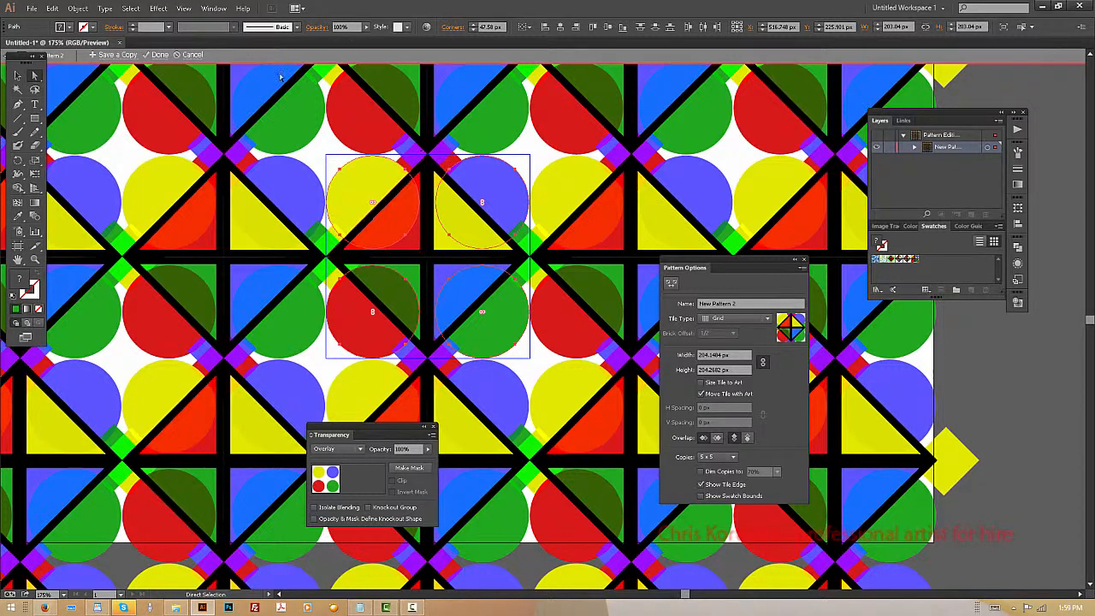
pyautogui.click(158, 9)
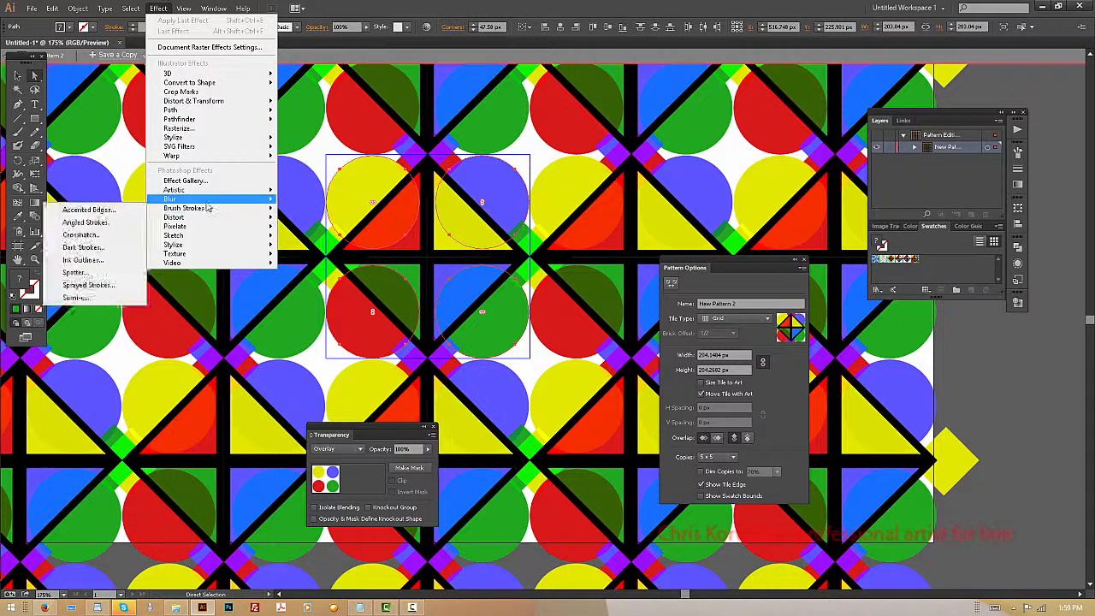
pyautogui.moveTo(204, 203)
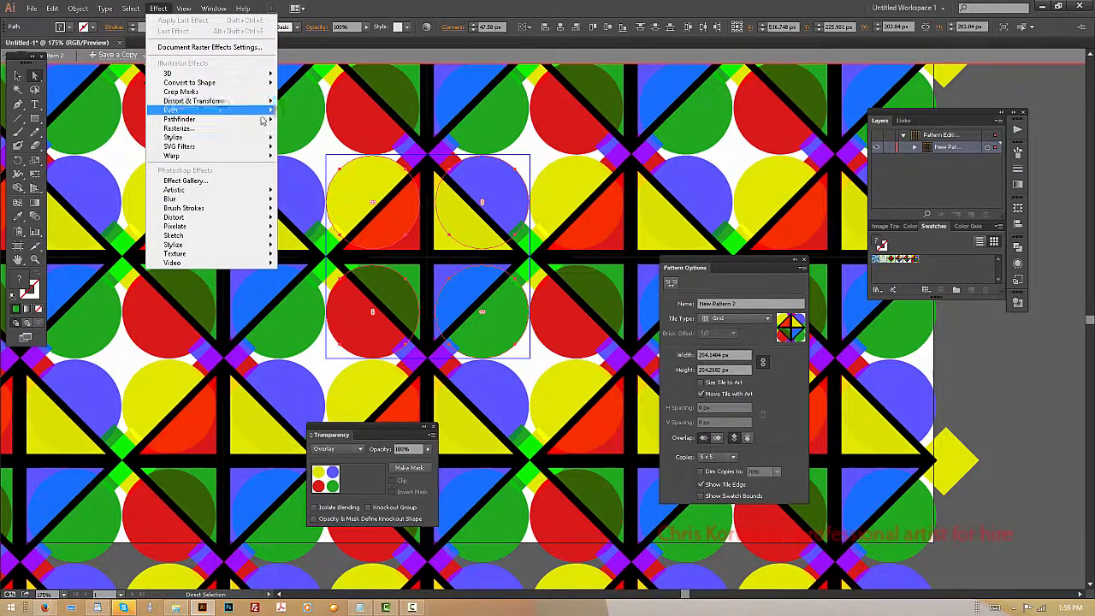
pyautogui.moveTo(218, 224)
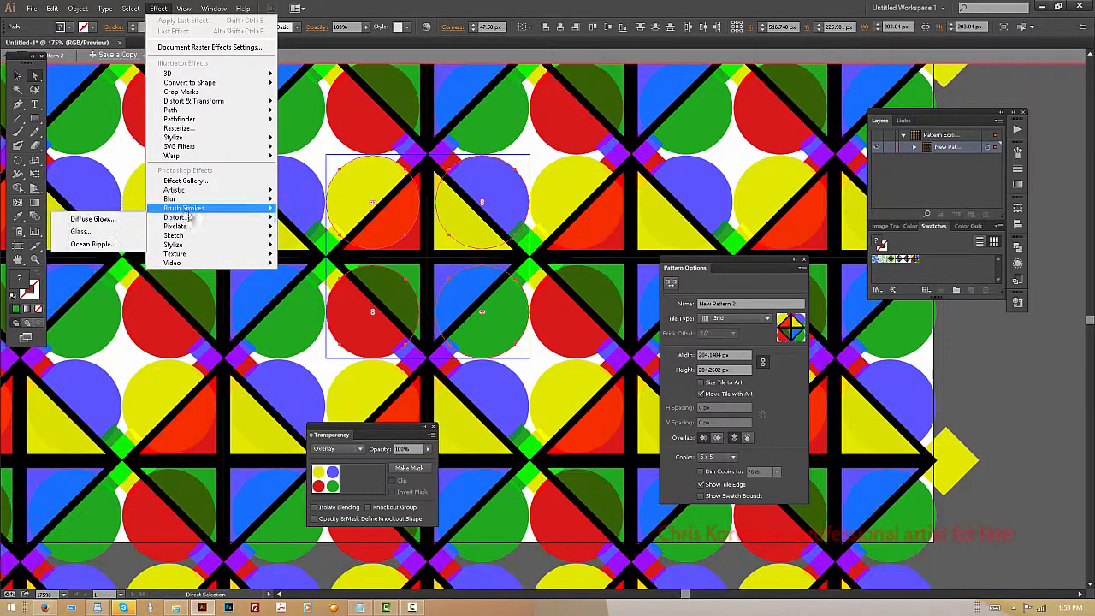
pyautogui.moveTo(171, 155)
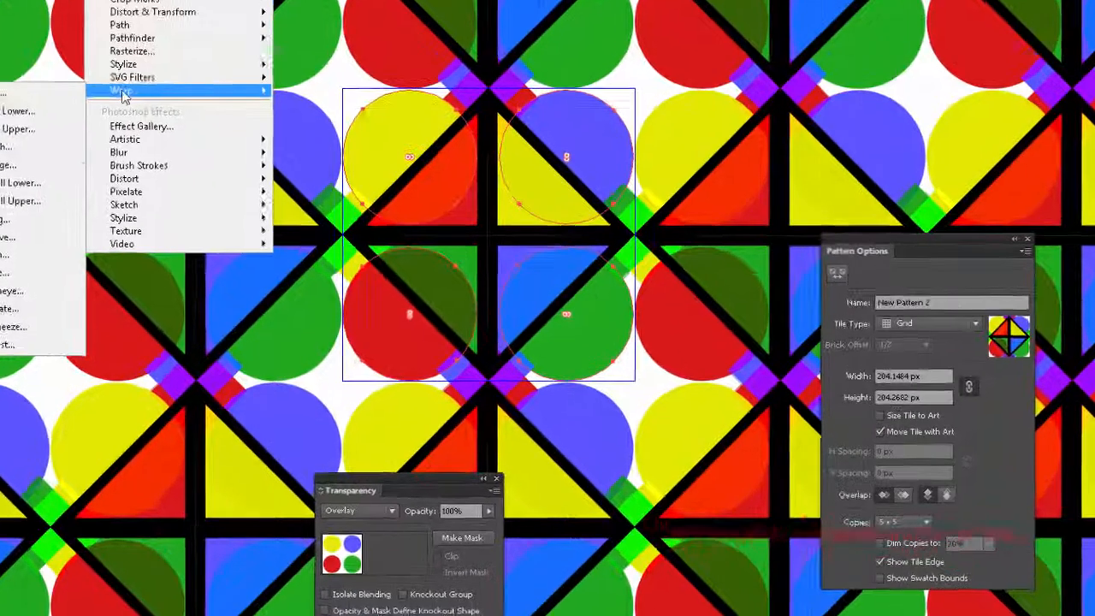
pyautogui.click(4, 237)
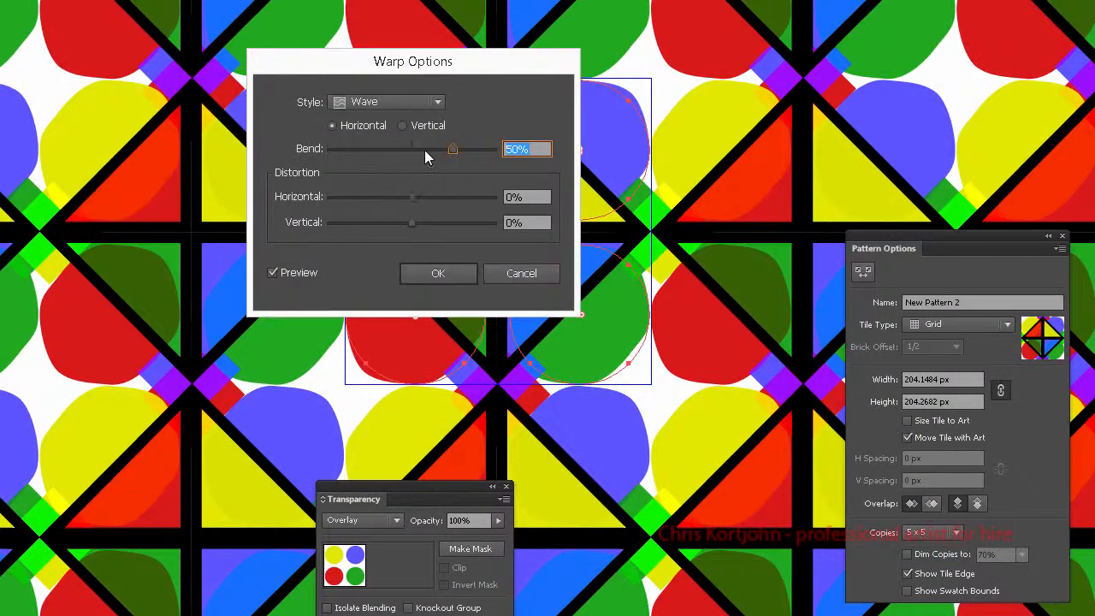
# - Apply the horizontal Wave warp with Bend 100%, horizontal distortion 100% and vertical distortion -100%
pyautogui.moveTo(420, 151); pyautogui.dragTo(494, 149)
pyautogui.moveTo(431, 197); pyautogui.dragTo(496, 196)
pyautogui.moveTo(409, 224); pyautogui.dragTo(284, 238)
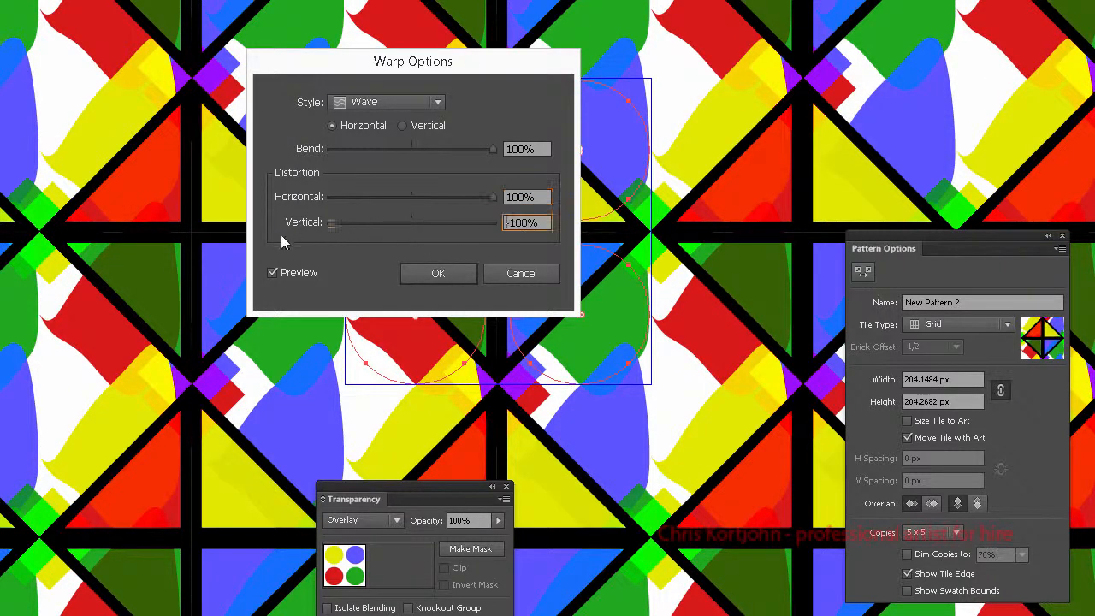
pyautogui.click(373, 101)
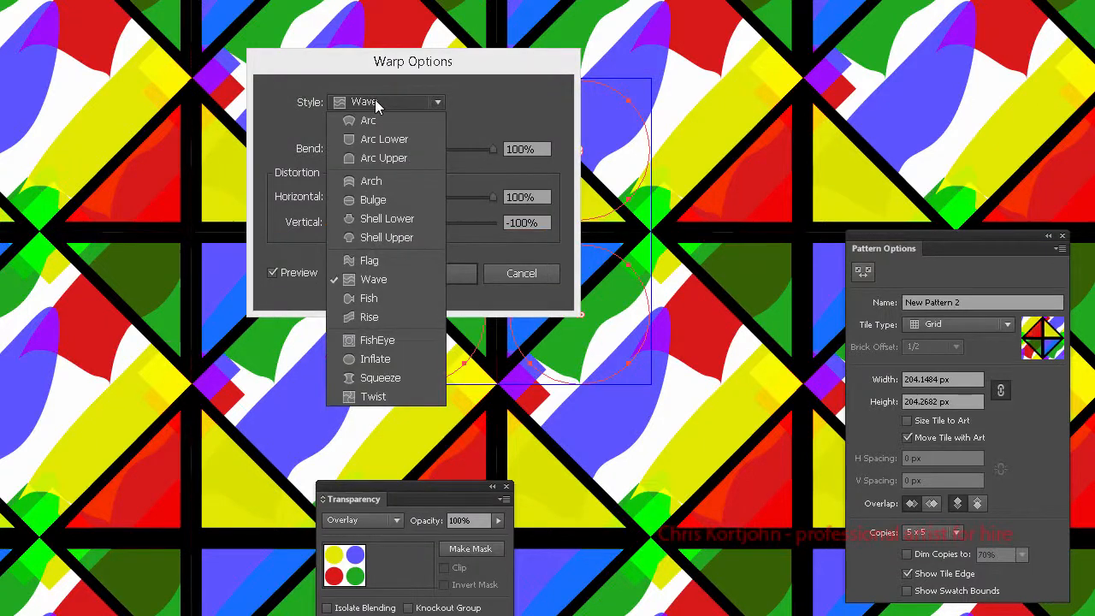
pyautogui.click(375, 100)
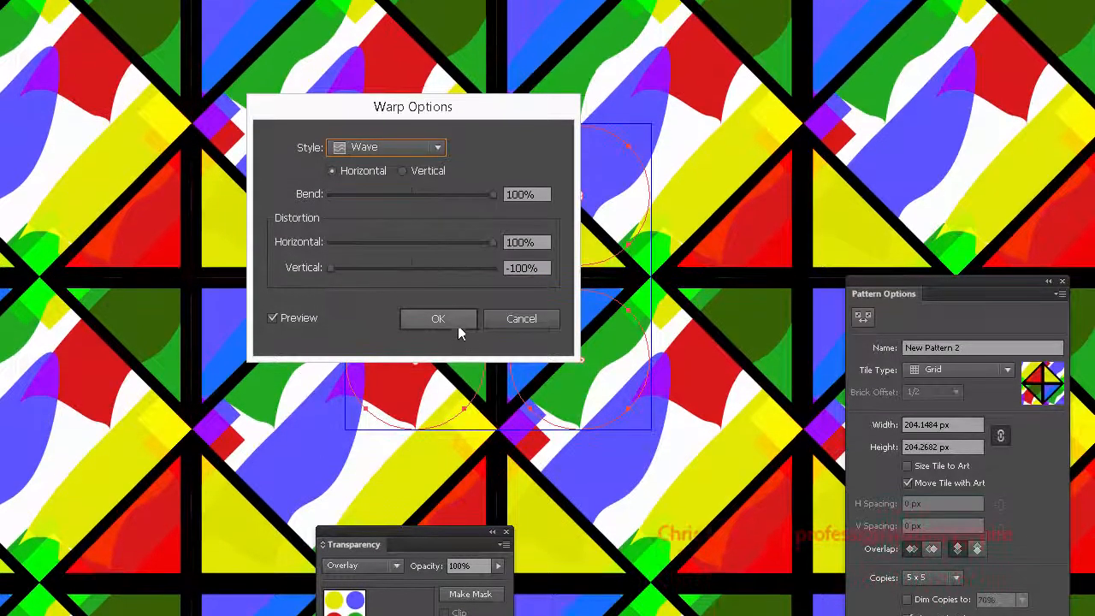
pyautogui.click(449, 286)
# - Save a copy of the warped pattern as a new swatch, accepting expansion of its active content
pyautogui.click(32, 2)
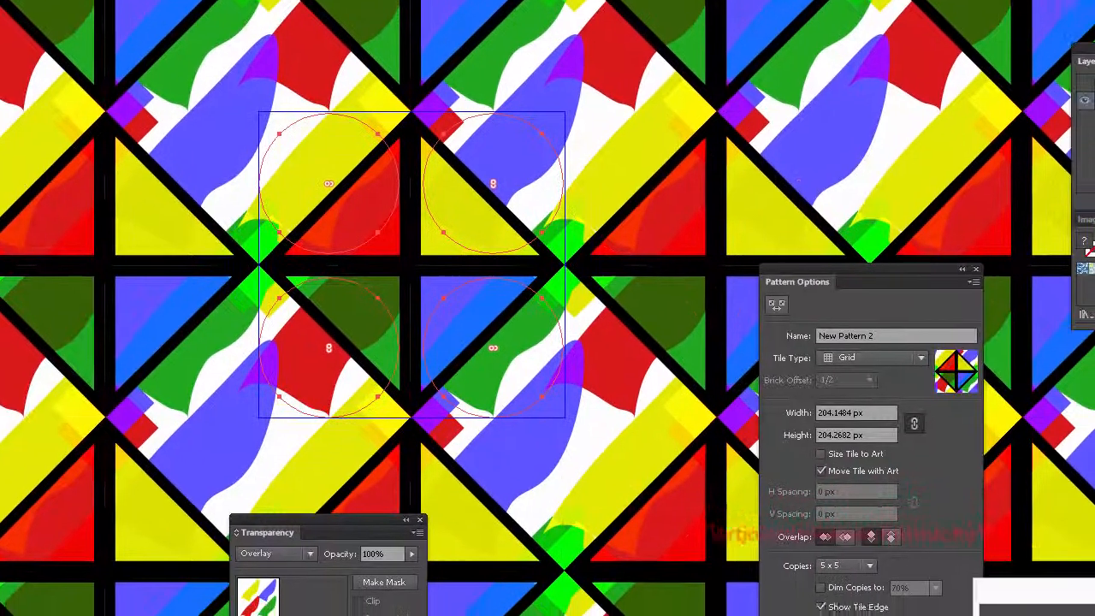
pyautogui.press('Return')
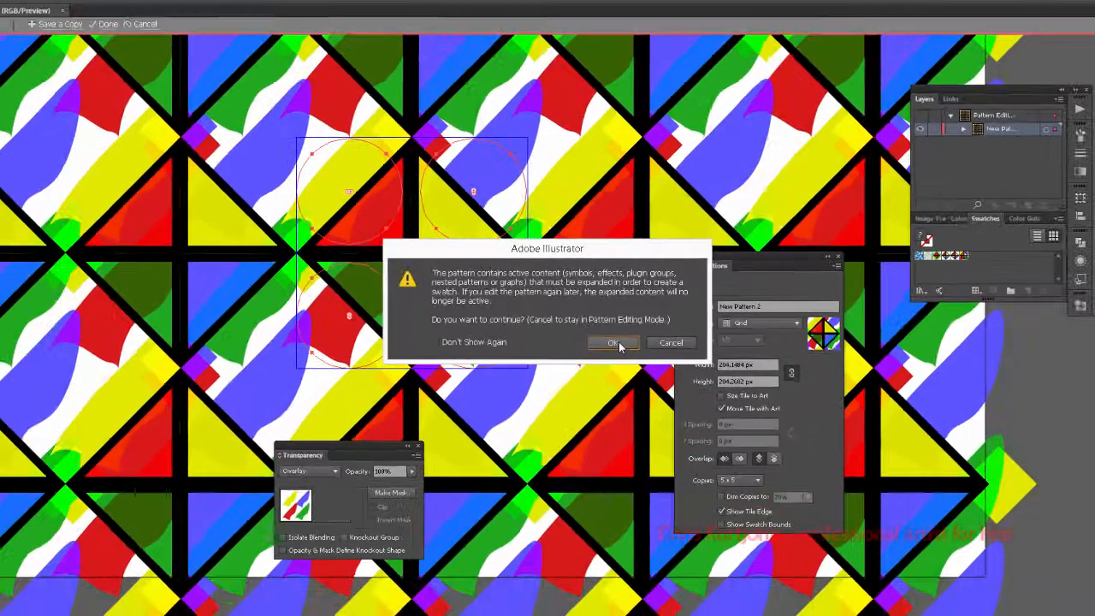
pyautogui.click(617, 343)
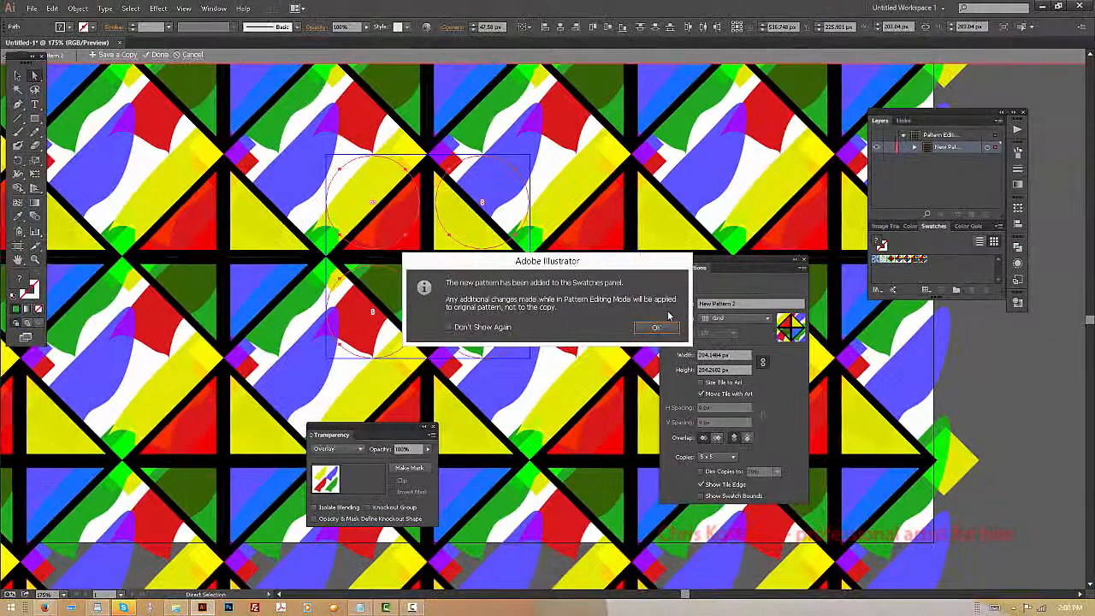
pyautogui.click(655, 328)
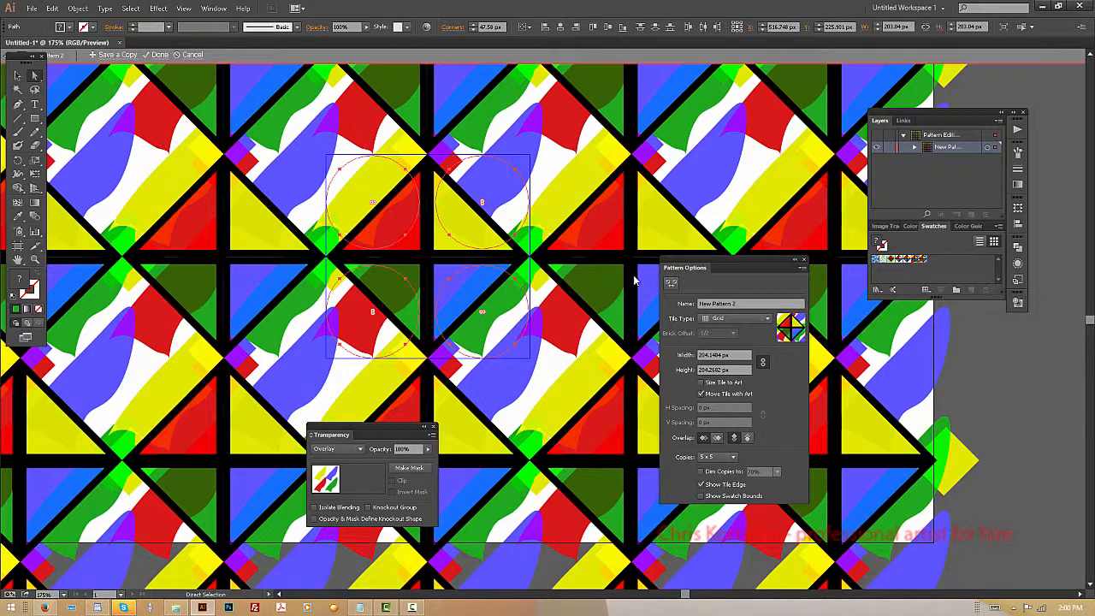
# - Reopen the Wave warp effect applied to the tile's four circles and change its style to Twist
pyautogui.click(1017, 263)
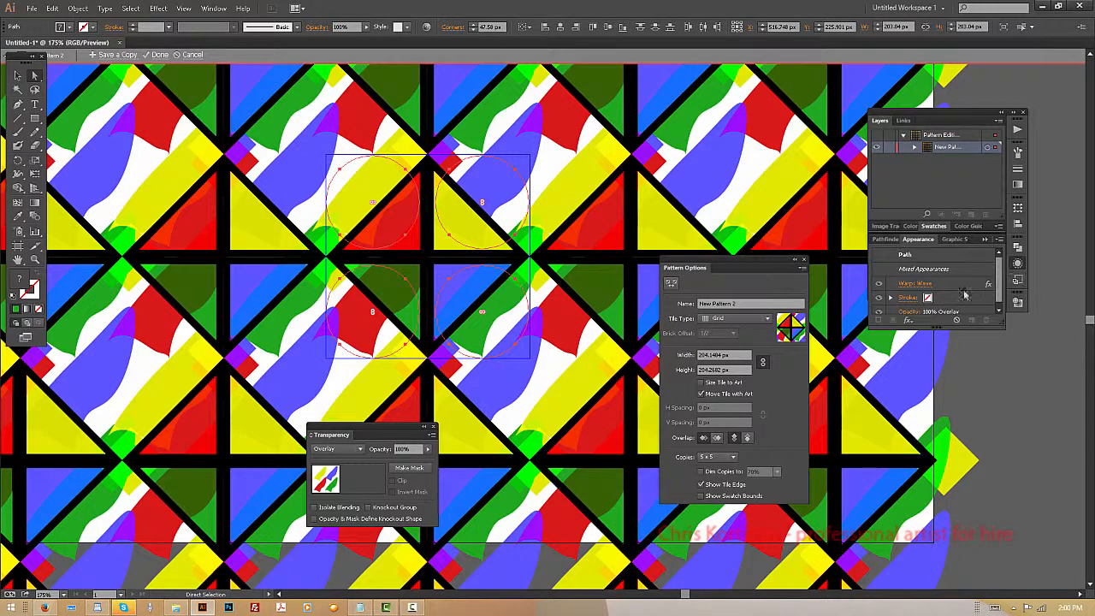
pyautogui.click(916, 284)
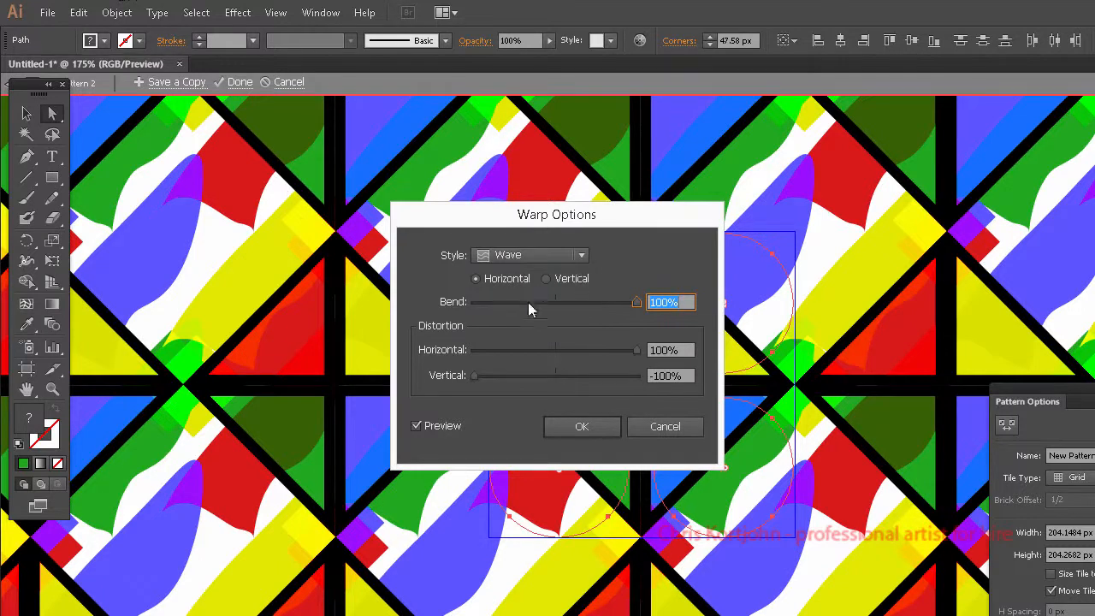
pyautogui.click(538, 258)
pyautogui.click(537, 260)
pyautogui.click(539, 259)
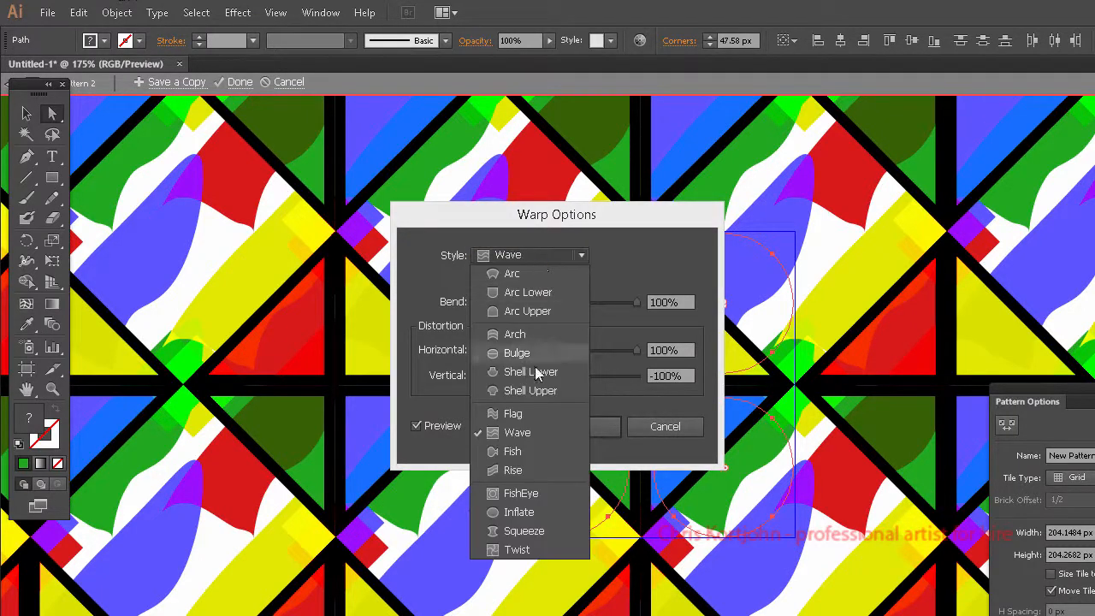
pyautogui.click(519, 551)
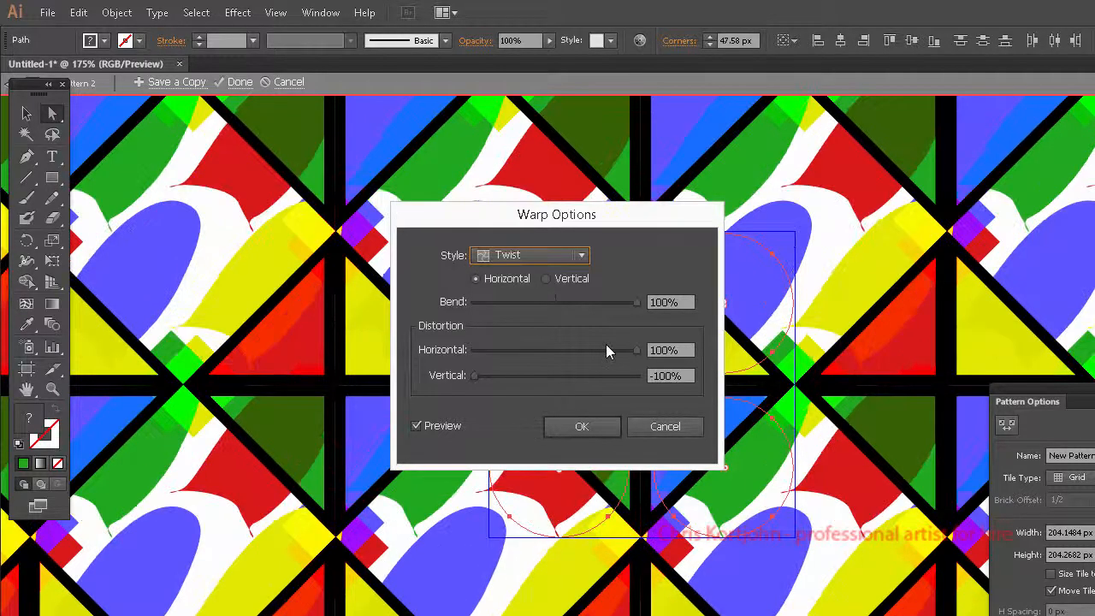
# - Try the Twist warp with Bend -92%, horizontal distortion -47% and vertical distortion -74%
pyautogui.click(518, 351)
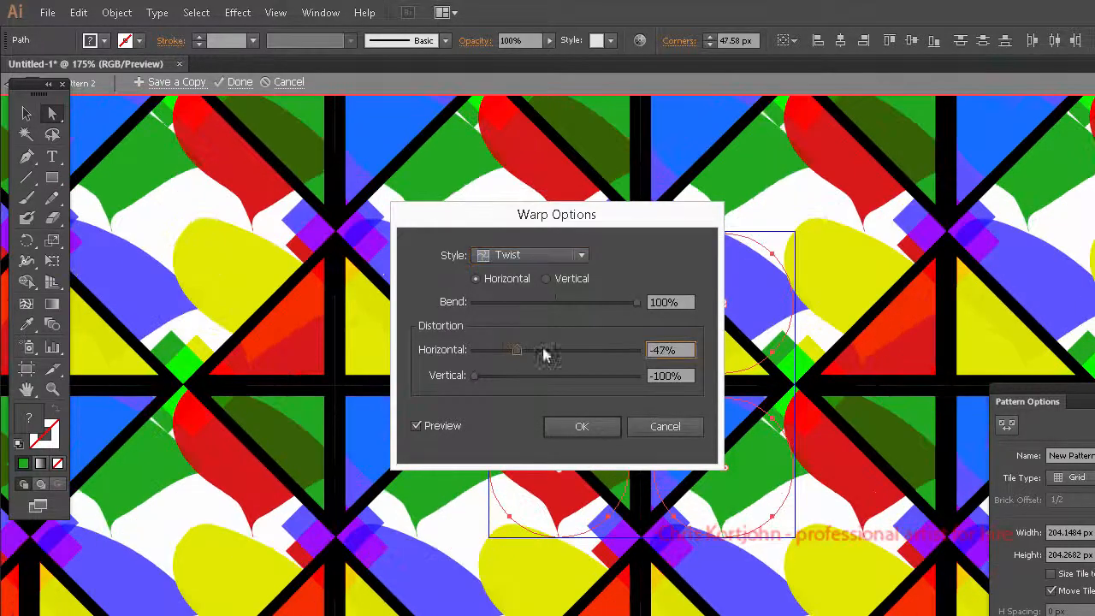
pyautogui.click(589, 376)
pyautogui.click(496, 376)
pyautogui.click(482, 302)
# - Change the circles' warp style to Inflate, neutralise its horizontal and vertical distortion, and apply the adjusted bend
pyautogui.click(530, 255)
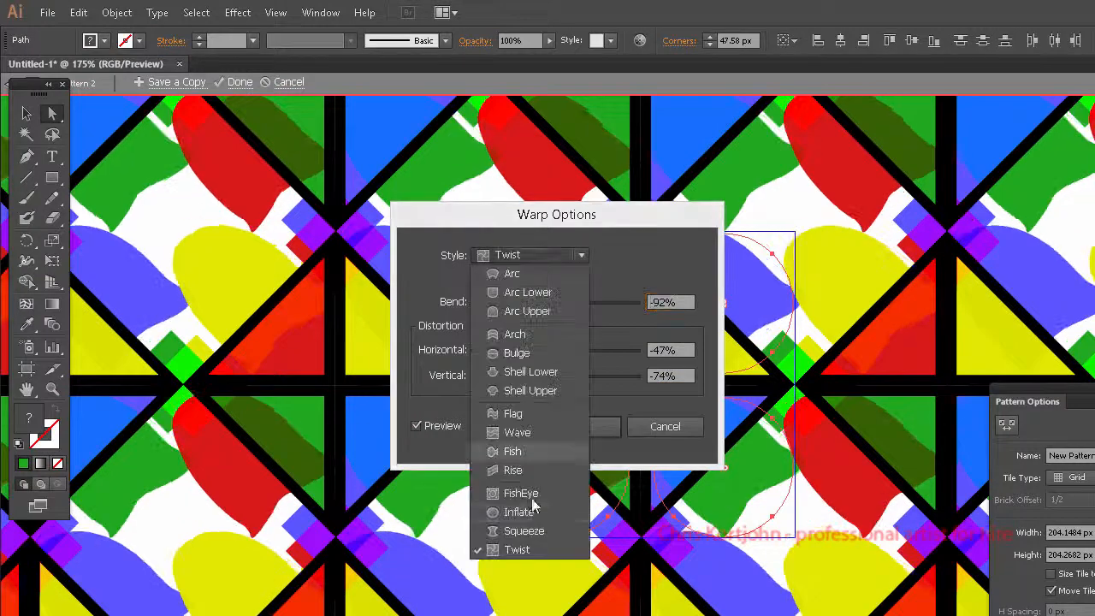
pyautogui.click(530, 508)
pyautogui.click(603, 350)
pyautogui.click(586, 376)
pyautogui.click(552, 375)
pyautogui.click(555, 350)
pyautogui.click(555, 376)
pyautogui.click(560, 302)
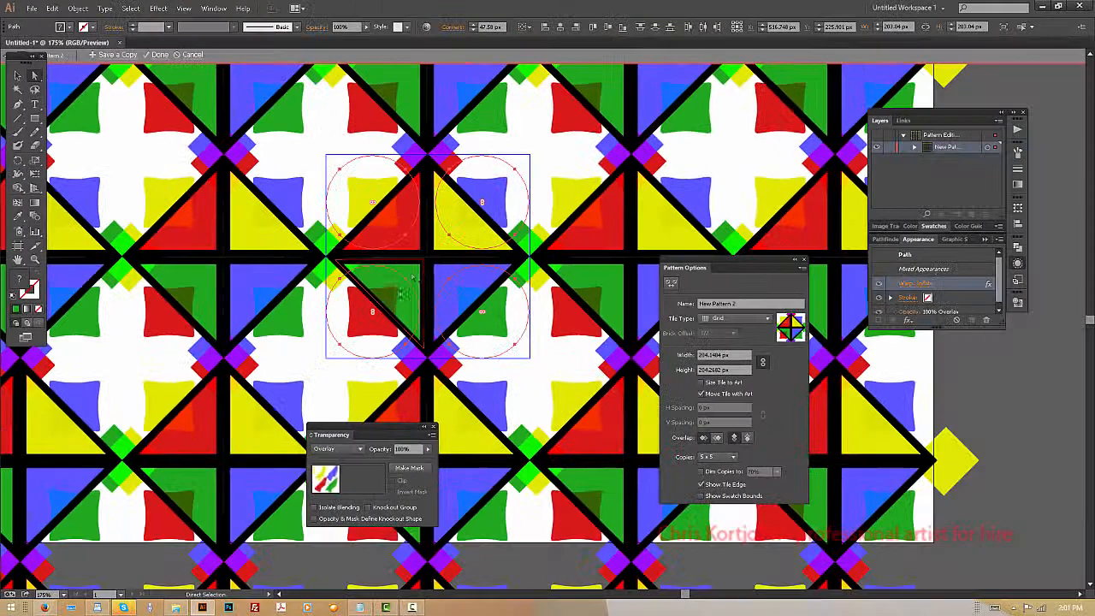
# - Save a copy of the Inflate-warped pattern as a new swatch, accepting expansion of its active content
pyautogui.click(117, 55)
pyautogui.press('Return')
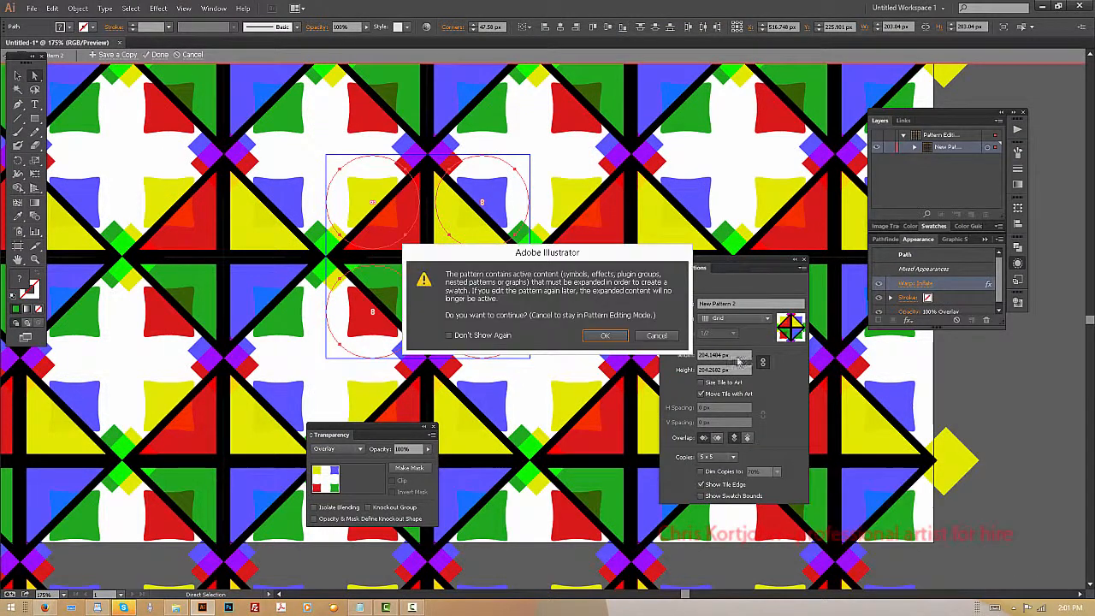
pyautogui.click(675, 333)
# - Draw a green square over the centre of the diamond tile and set its blending mode to Difference
pyautogui.press('m')
pyautogui.moveTo(416, 243); pyautogui.dragTo(454, 283)
pyautogui.press('e')
pyautogui.click(338, 448)
pyautogui.click(332, 330)
pyautogui.press('a')
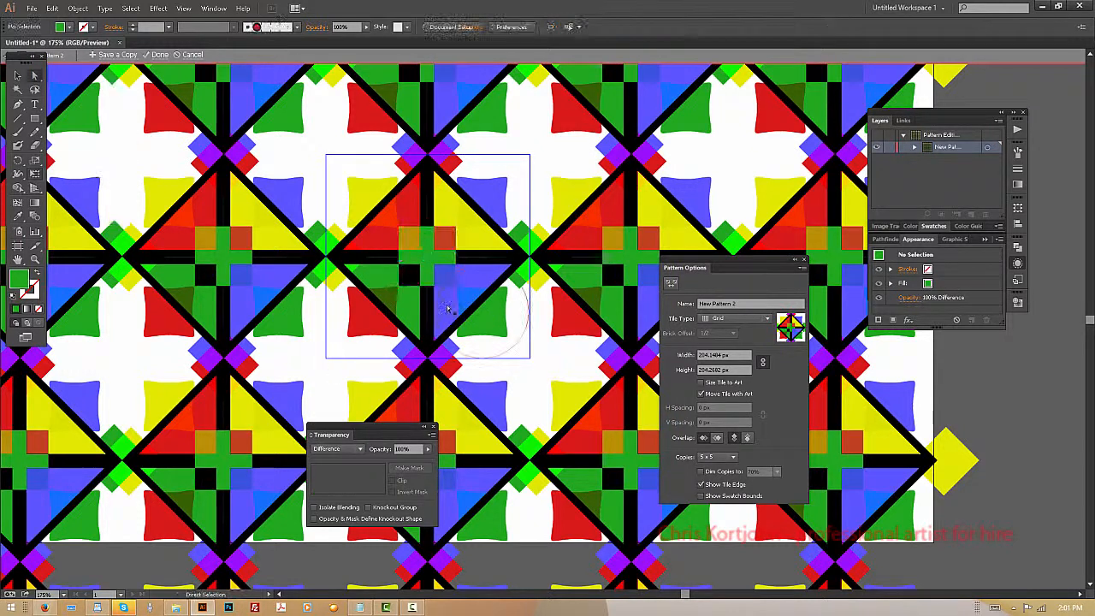
pyautogui.click(506, 272)
pyautogui.click(506, 271)
pyautogui.click(506, 270)
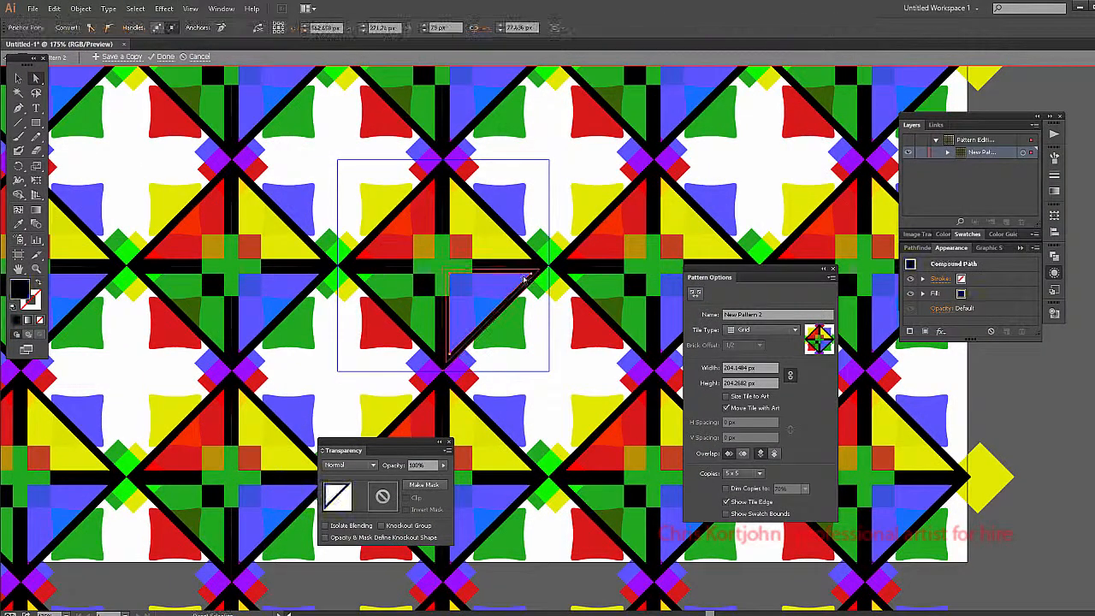
pyautogui.click(528, 280)
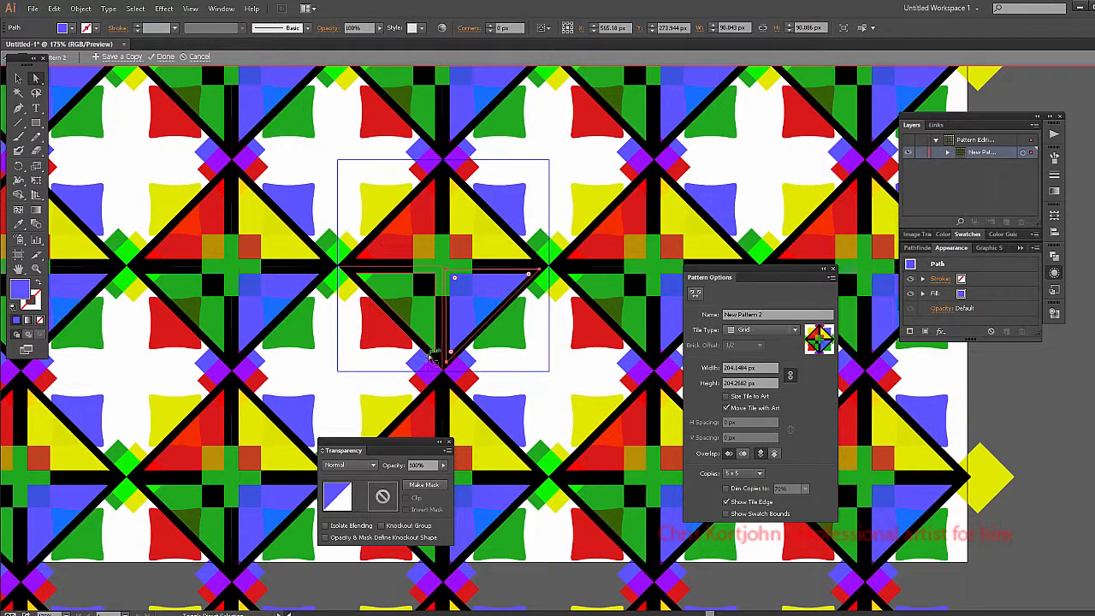
pyautogui.click(434, 352)
# - Select all the black compound-path outlines of the diamond tile and delete them
pyautogui.press('z')
pyautogui.moveTo(404, 313); pyautogui.dragTo(547, 178)
pyautogui.moveTo(425, 298); pyautogui.dragTo(445, 164)
pyautogui.press('a')
pyautogui.hotkey('ctrl', 'shift', 'a')
pyautogui.click(590, 315)
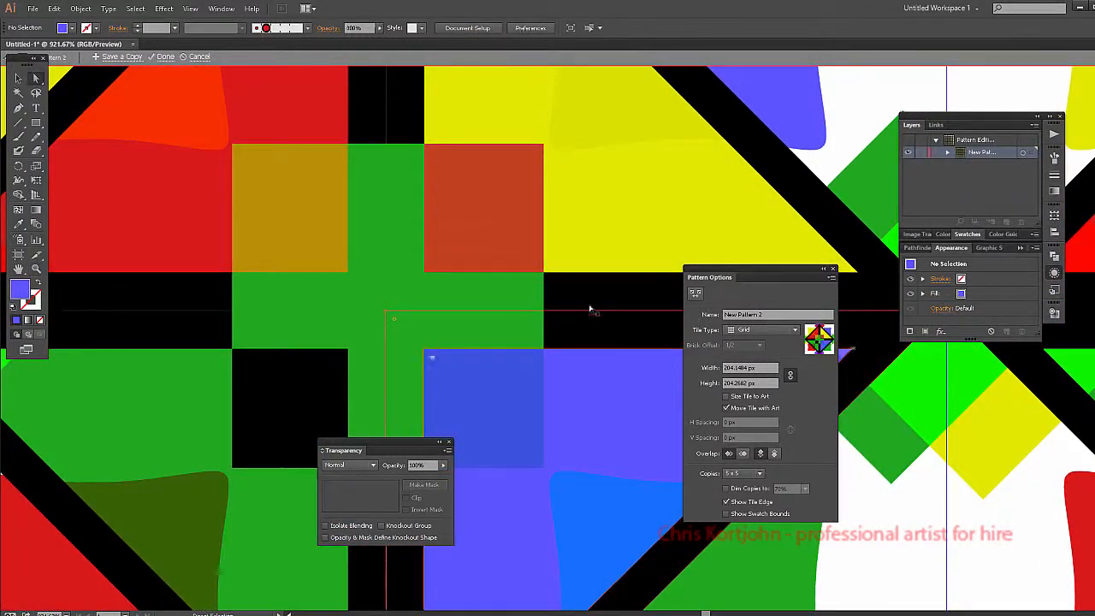
pyautogui.keyDown('shift'); pyautogui.click(377, 127); pyautogui.keyUp('shift')
pyautogui.keyDown('shift'); pyautogui.click(207, 315); pyautogui.keyUp('shift')
pyautogui.press('z')
pyautogui.keyDown('alt'); pyautogui.click(438, 287); pyautogui.keyUp('alt')
pyautogui.keyDown('alt'); pyautogui.click(472, 298); pyautogui.keyUp('alt')
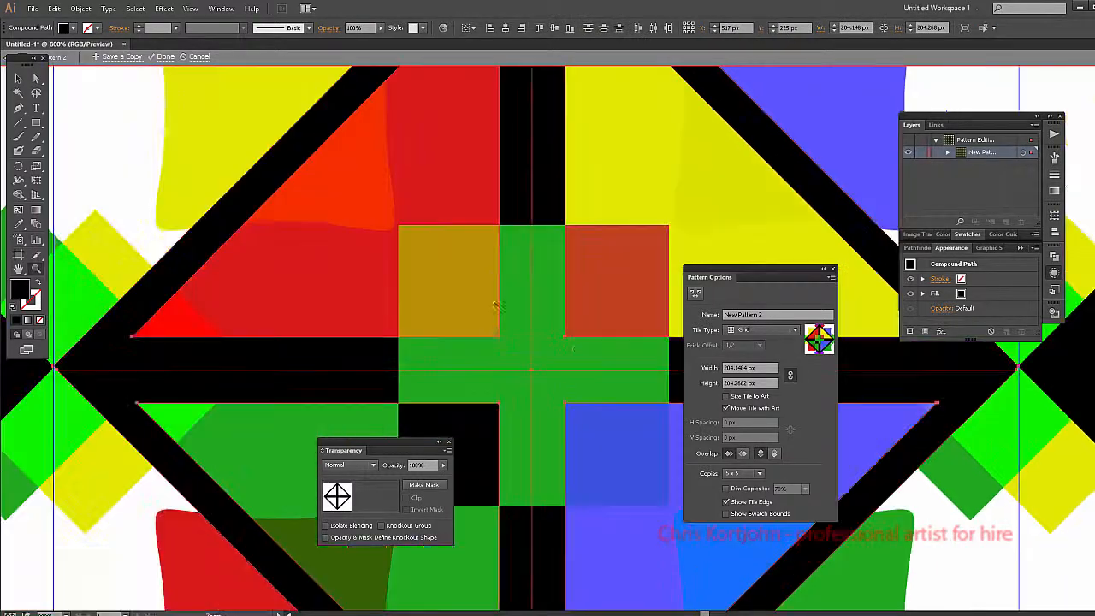
pyautogui.keyDown('alt'); pyautogui.click(530, 303); pyautogui.keyUp('alt')
pyautogui.keyDown('alt'); pyautogui.click(564, 293); pyautogui.keyUp('alt')
pyautogui.scroll(-2, 592, 282)
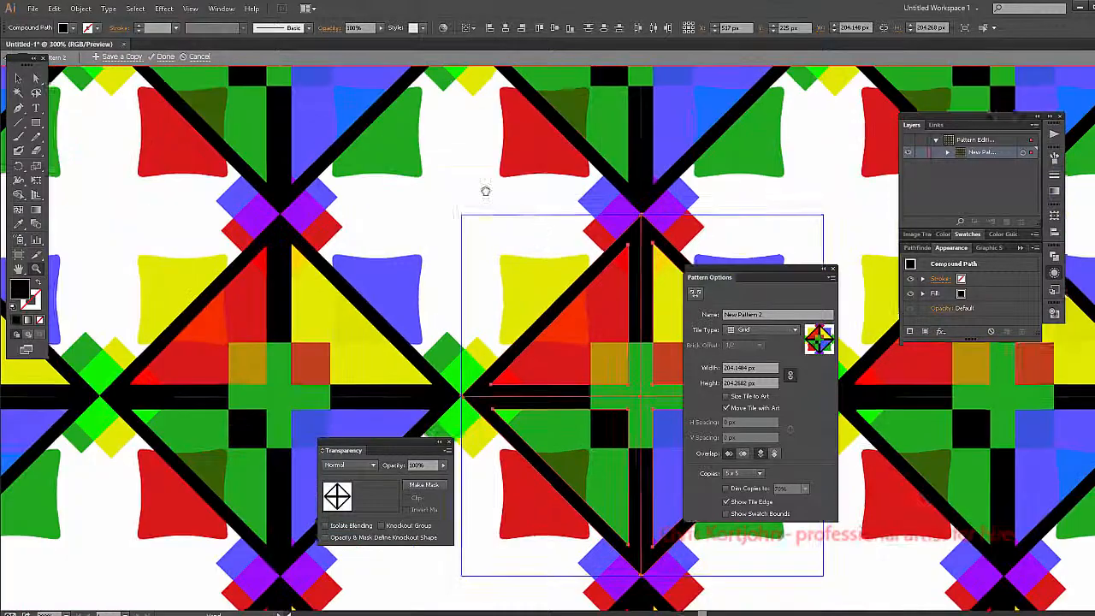
pyautogui.scroll(-3, 538, 235)
pyautogui.hscroll(5, 537, 235)
pyautogui.hotkey('shift', 'e')
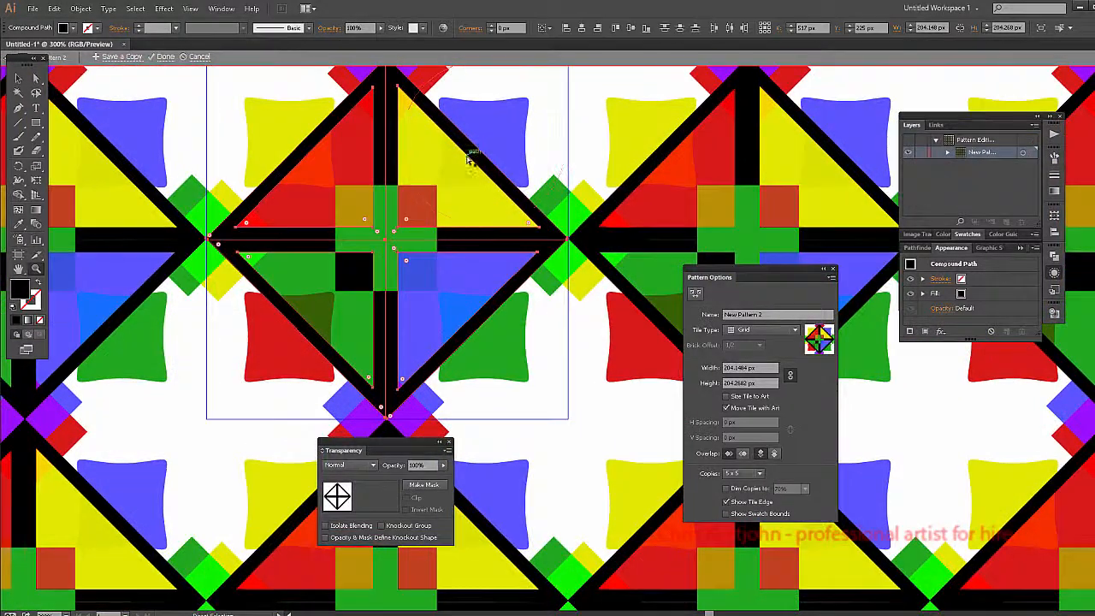
pyautogui.press('Delete')
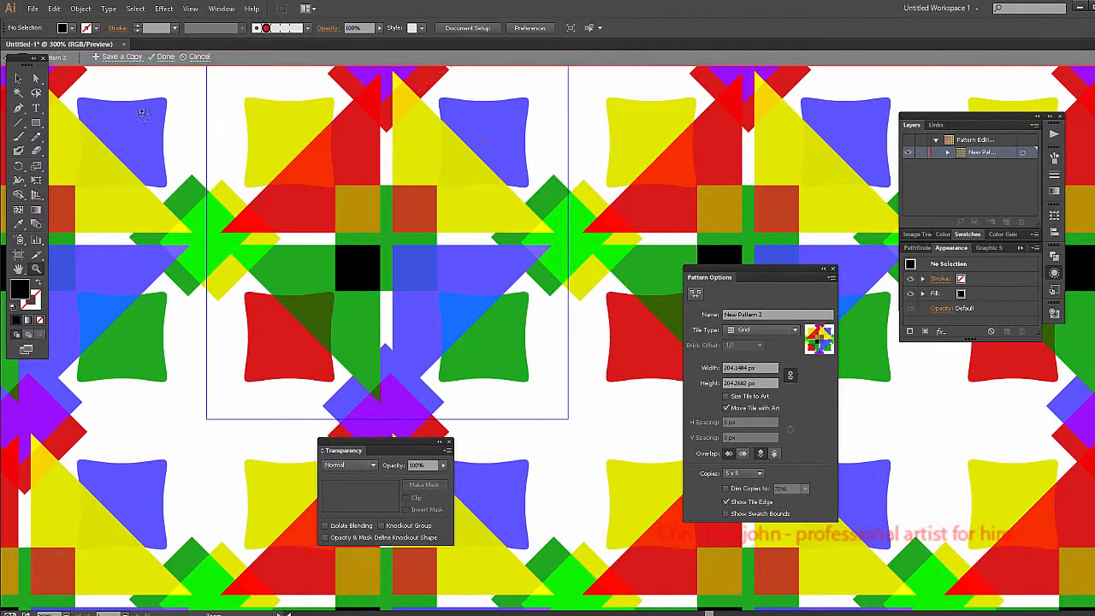
# - Save a copy of the pattern without black outlines as a new swatch, accepting expansion of its active content
pyautogui.click(119, 57)
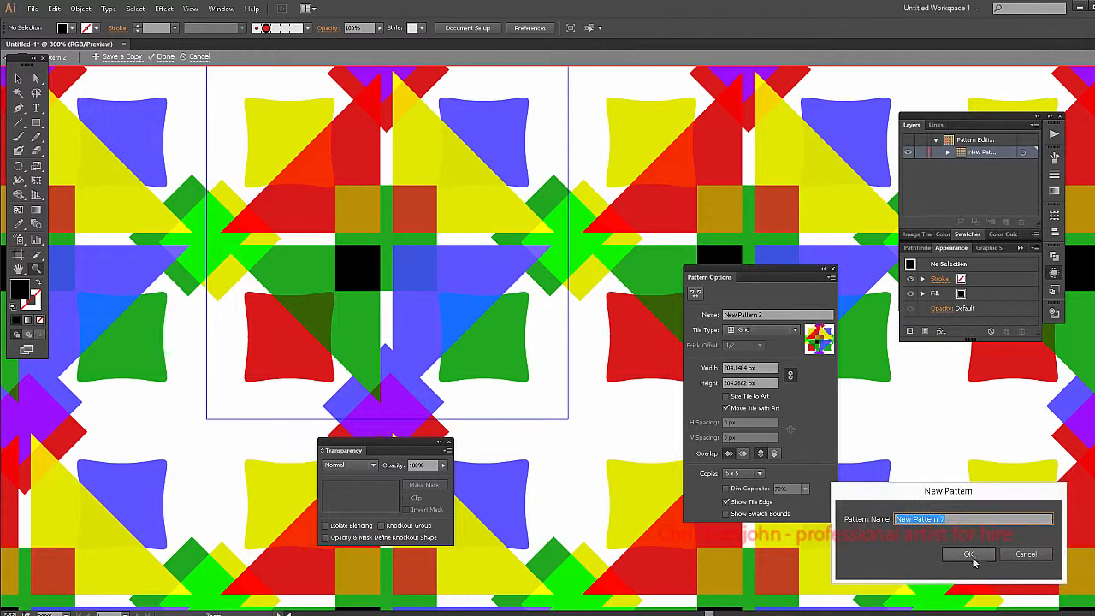
pyautogui.click(968, 559)
pyautogui.click(626, 347)
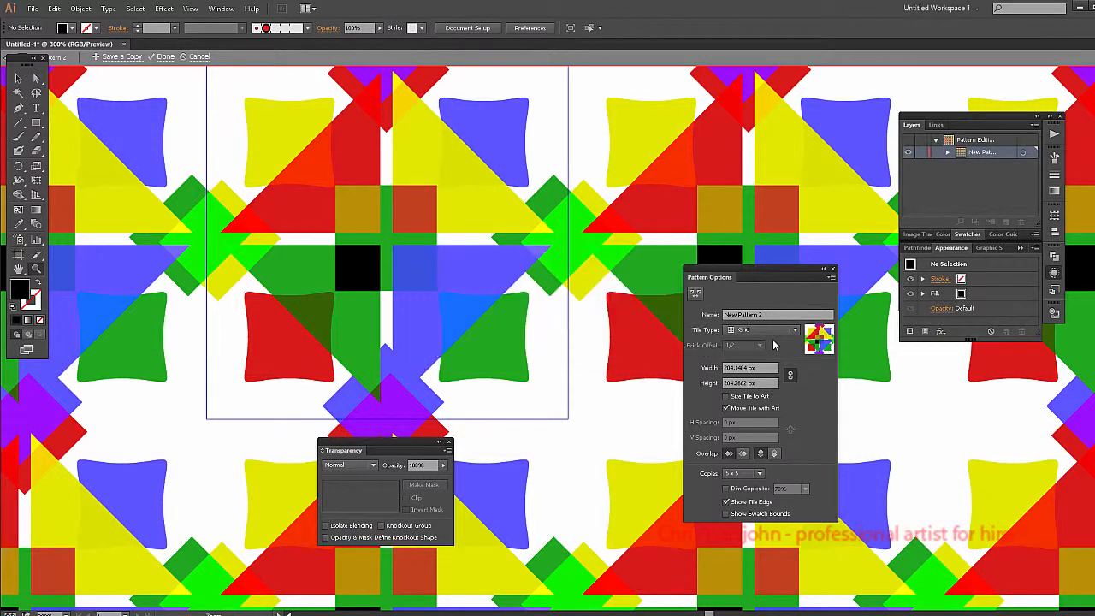
# - Undo the deletion of the tile's black outlines and select them
pyautogui.click(689, 340)
pyautogui.press('a')
pyautogui.click(291, 291)
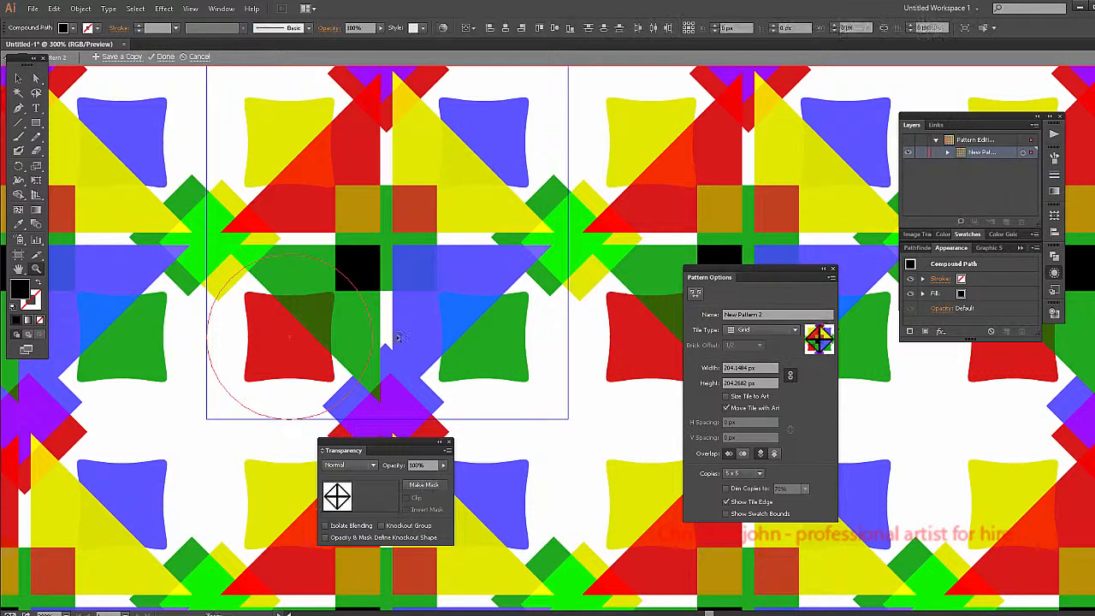
pyautogui.click(476, 331)
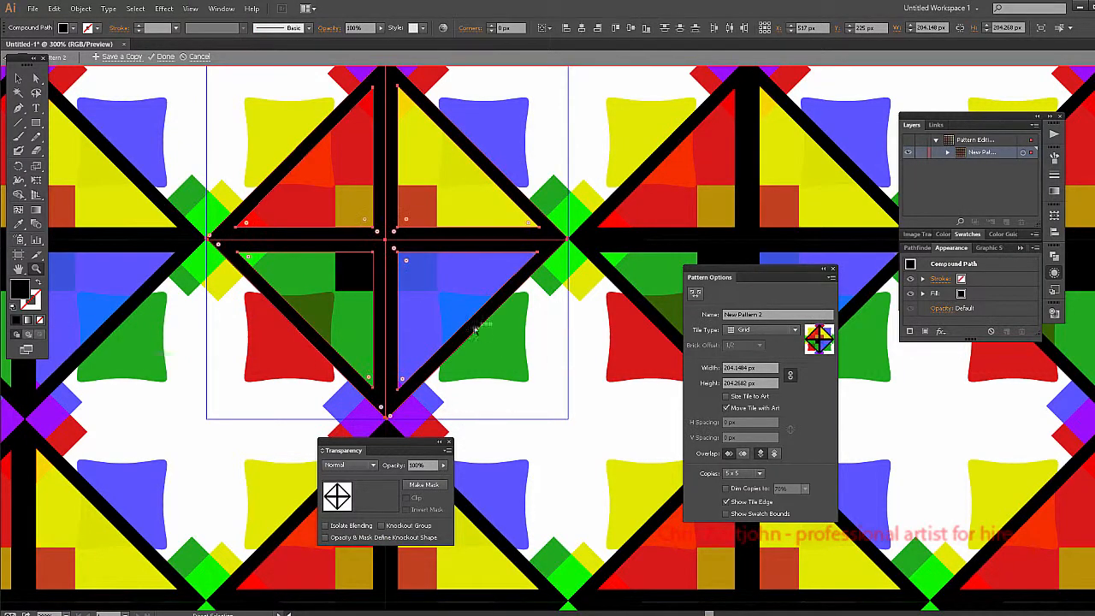
# - Remove the black outlines again while viewing the saved swatches, and restore them
pyautogui.press('Delete')
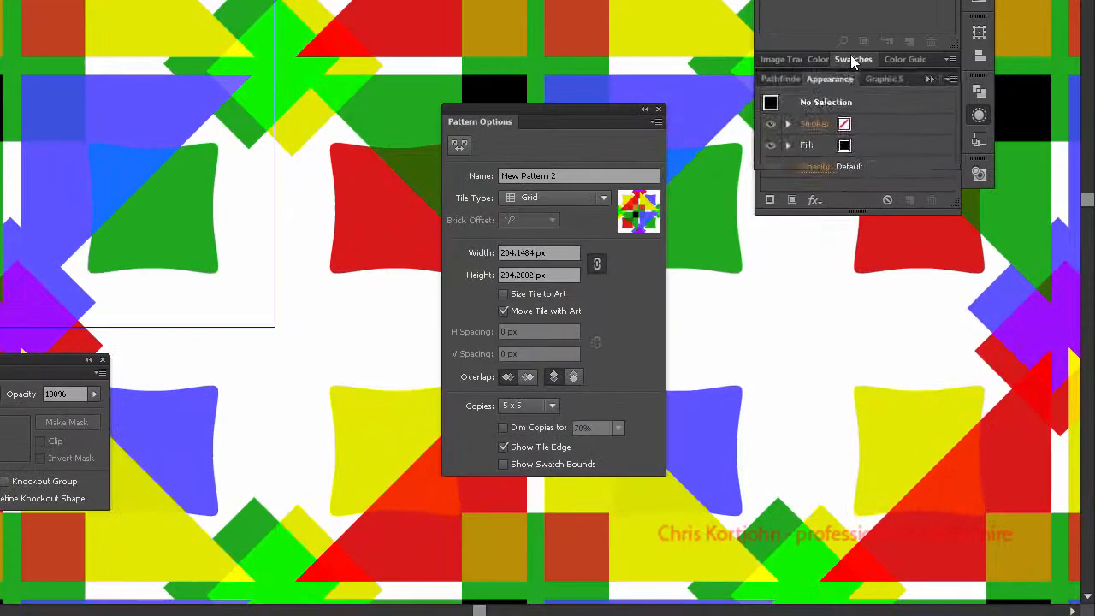
pyautogui.click(852, 59)
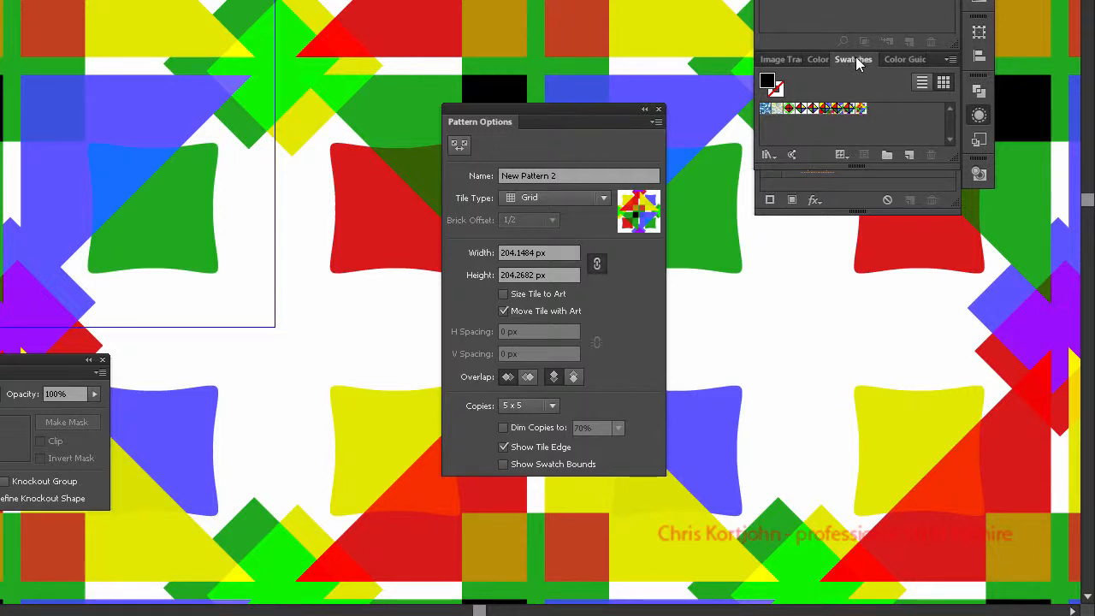
pyautogui.hotkey('ctrl', 'v')
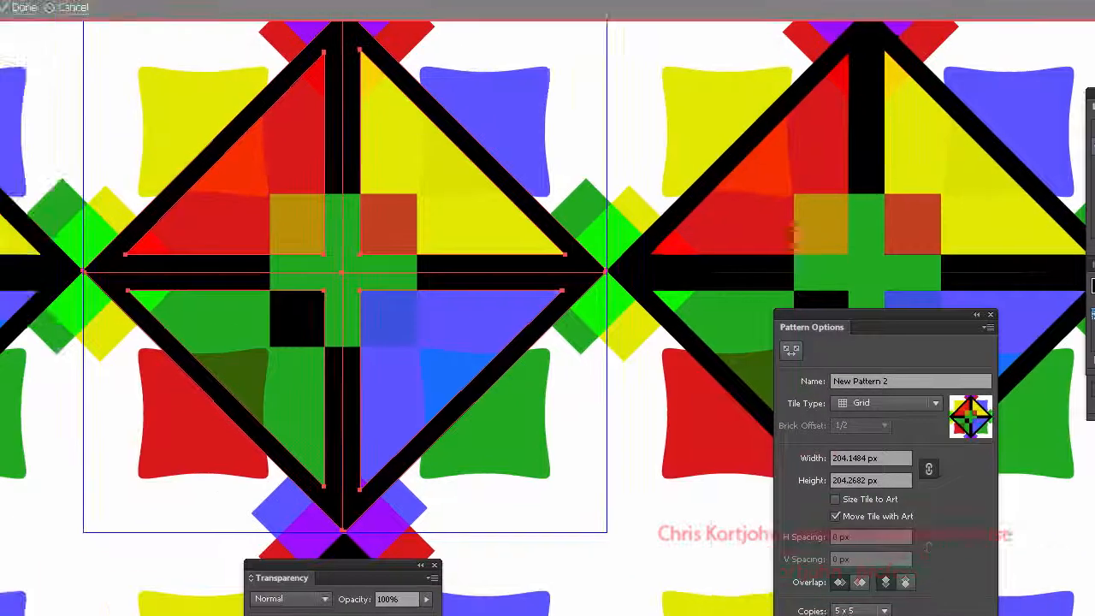
# - Add a Transform effect to the selected black outlines with preview on and 7 copies
pyautogui.click(61, 11)
pyautogui.click(62, 11)
pyautogui.click(225, 12)
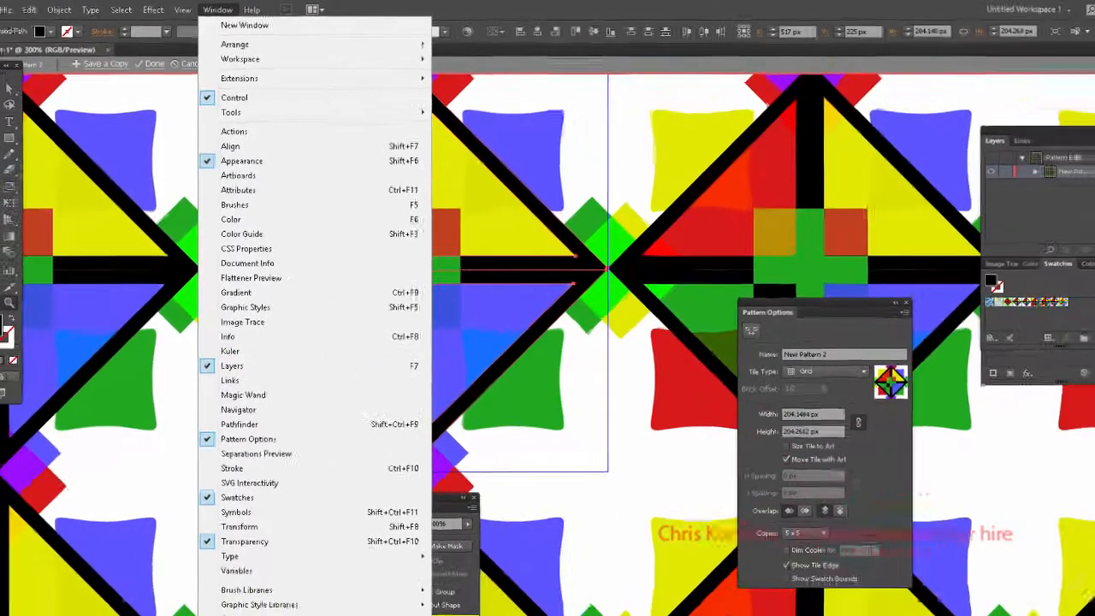
pyautogui.click(1017, 264)
pyautogui.click(1018, 264)
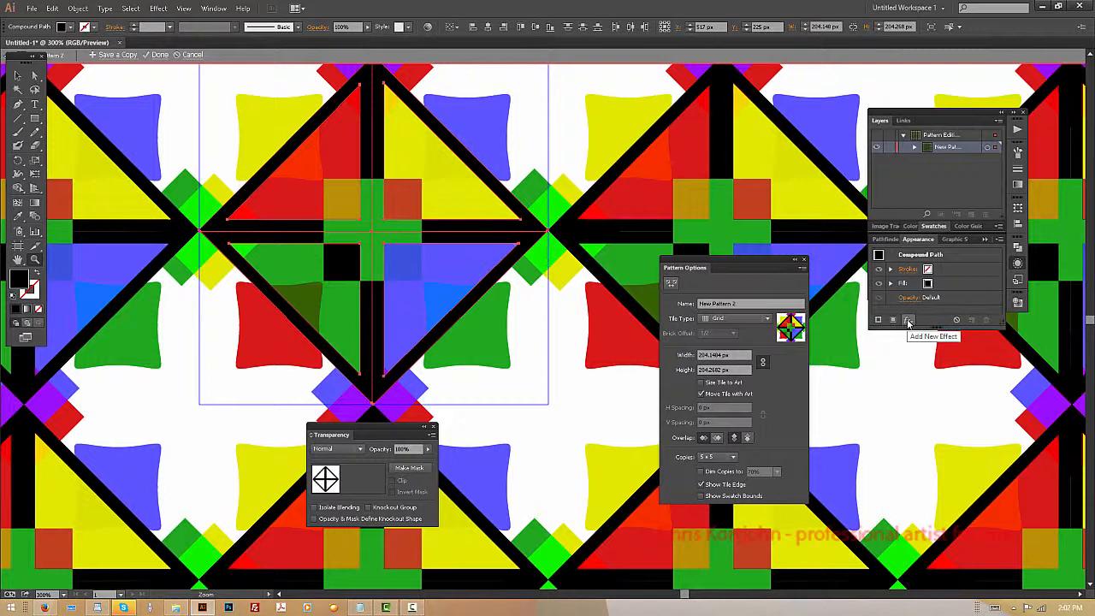
pyautogui.click(909, 321)
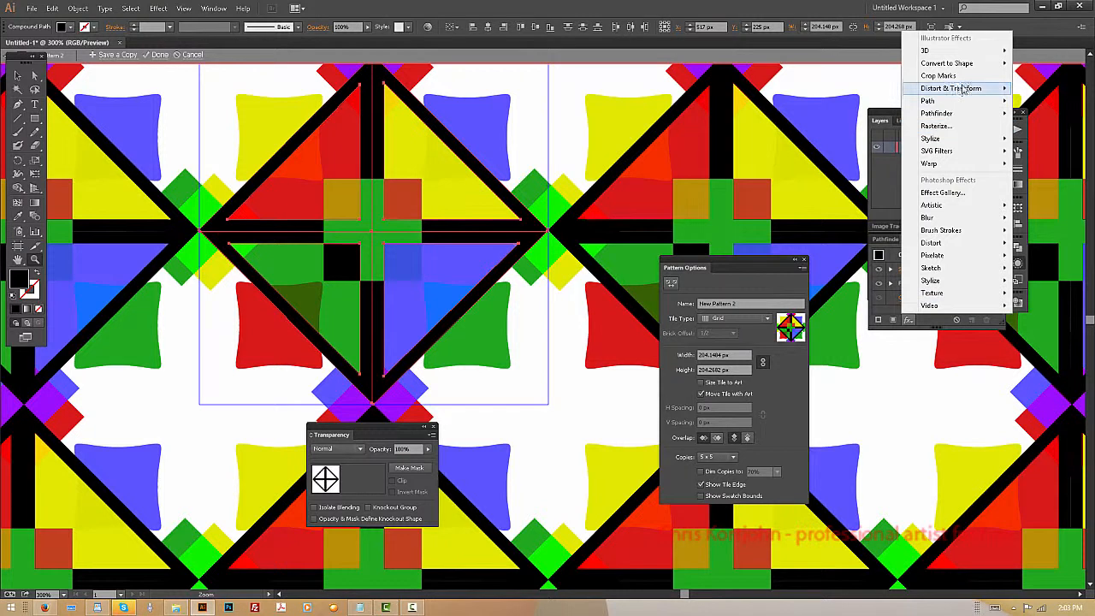
pyautogui.moveTo(964, 89)
pyautogui.click(856, 127)
pyautogui.click(816, 410)
pyautogui.click(910, 376)
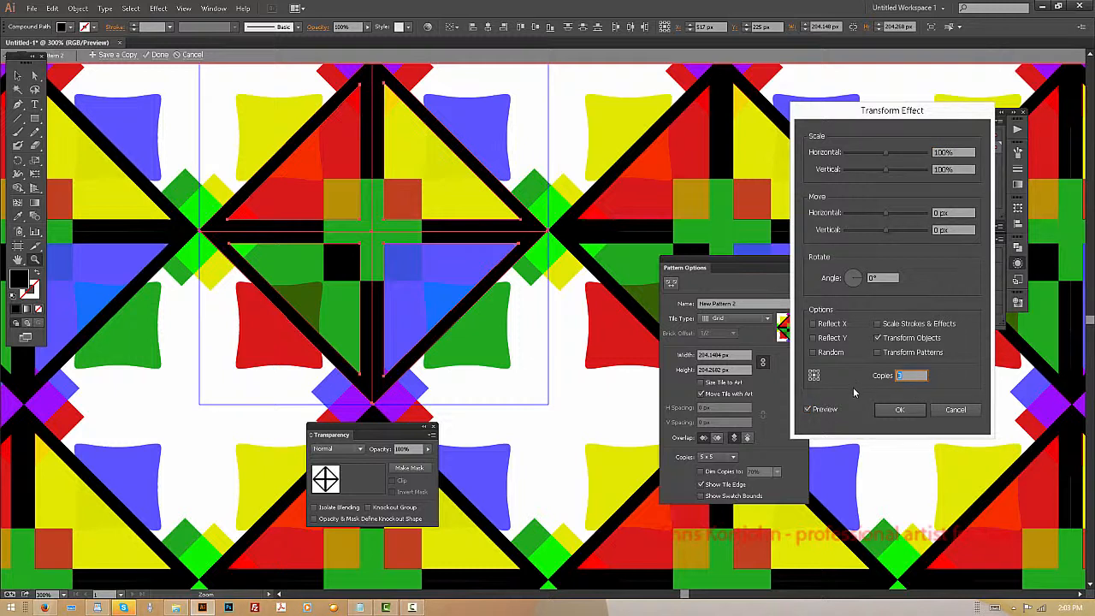
pyautogui.write('7')
# - Set the Transform effect's horizontal move to 34 px
pyautogui.moveTo(900, 220); pyautogui.dragTo(895, 221)
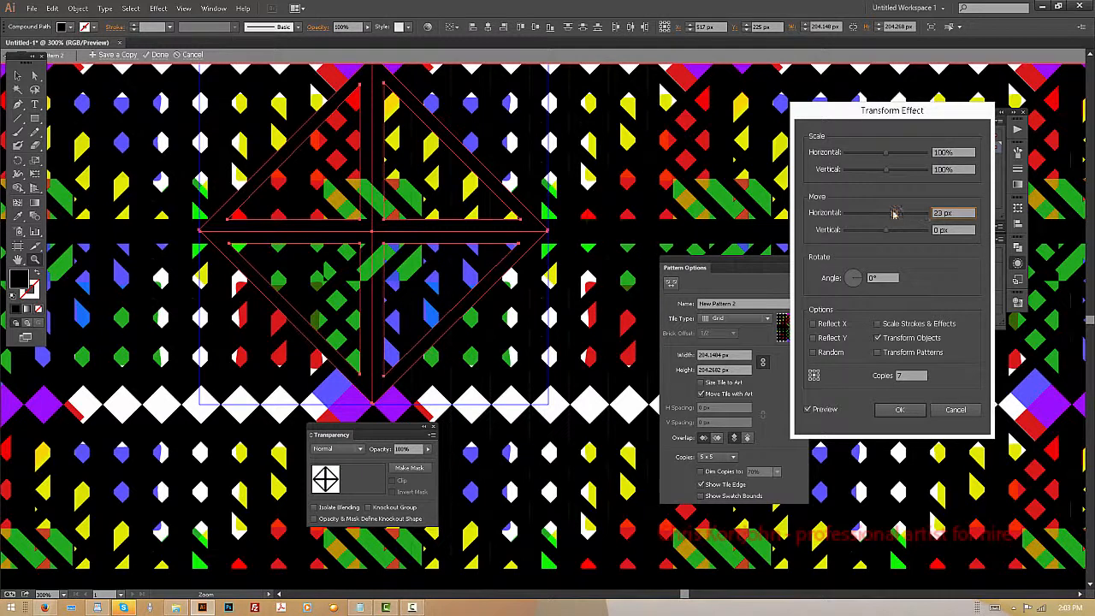
pyautogui.hotkey('shift', 'Down')
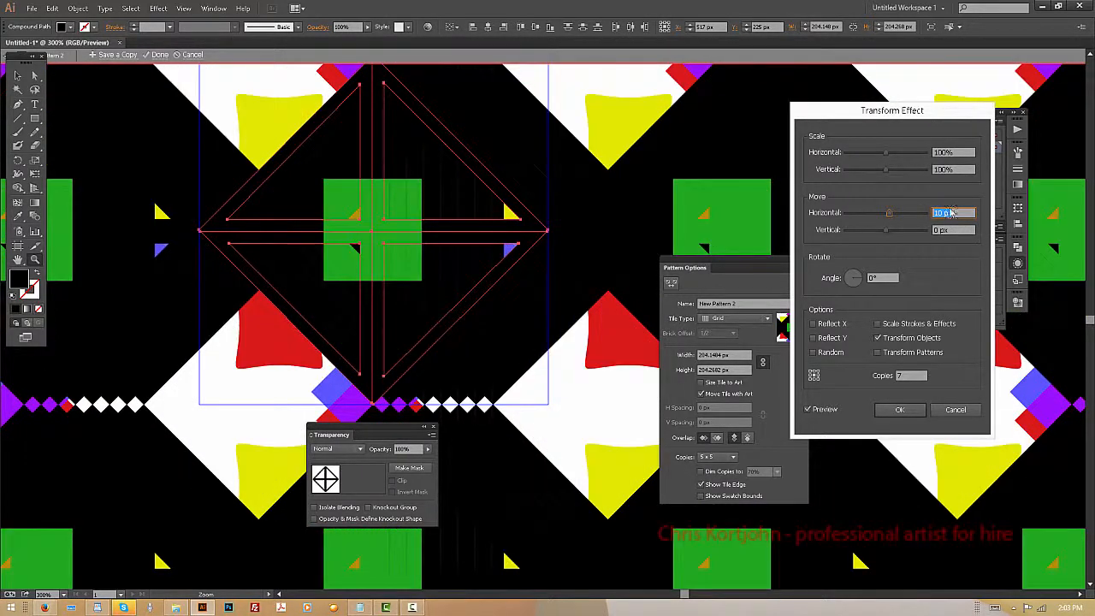
pyautogui.hotkey('shift', 'Up')
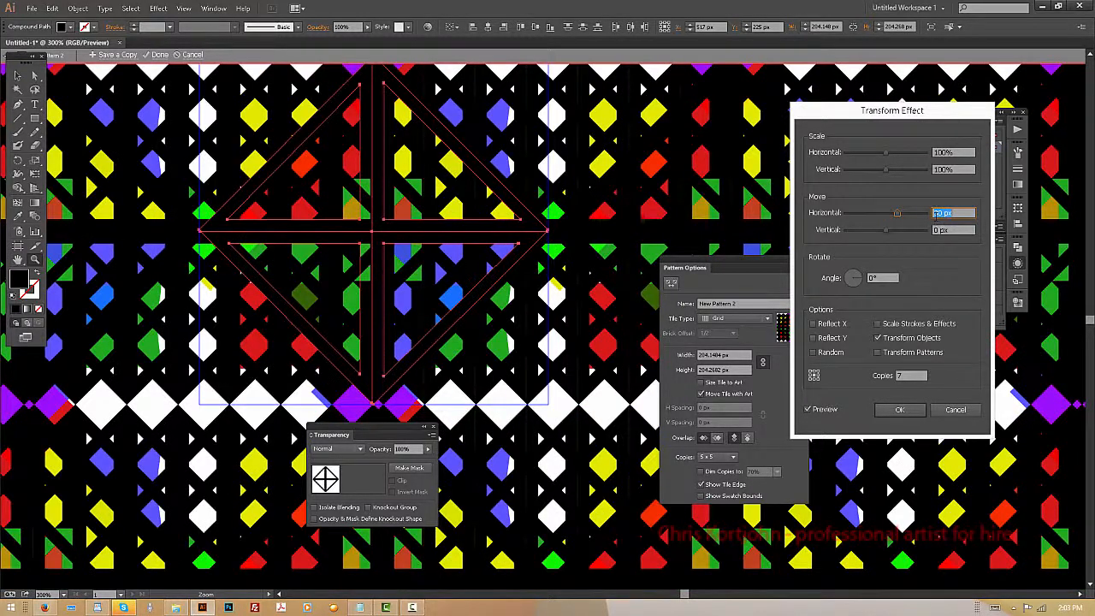
pyautogui.press('Up')
pyautogui.press('Up')
pyautogui.press('Up')
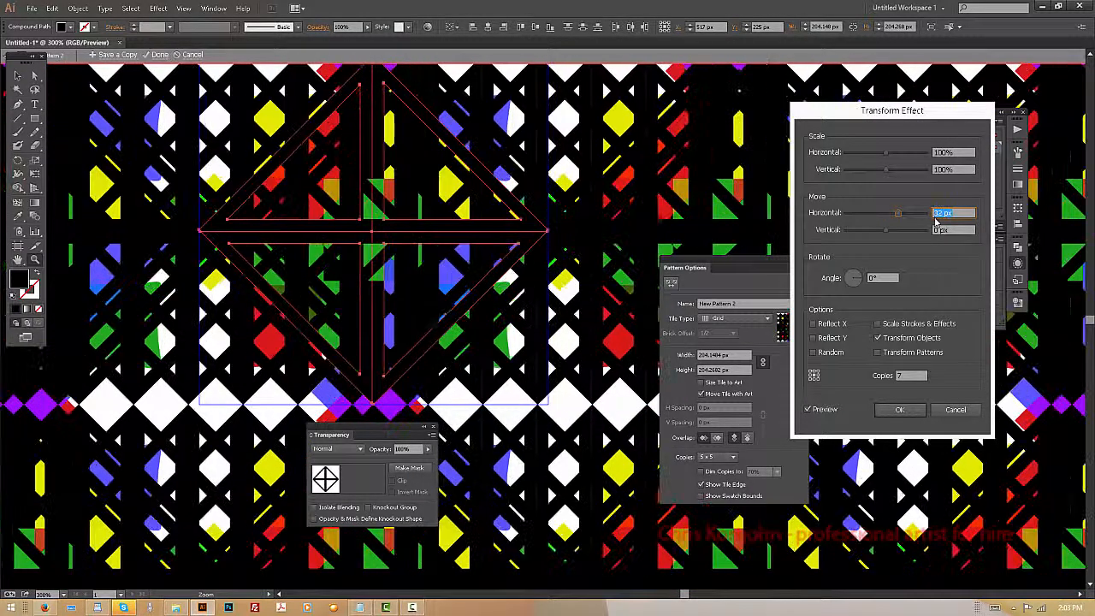
pyautogui.press('Up')
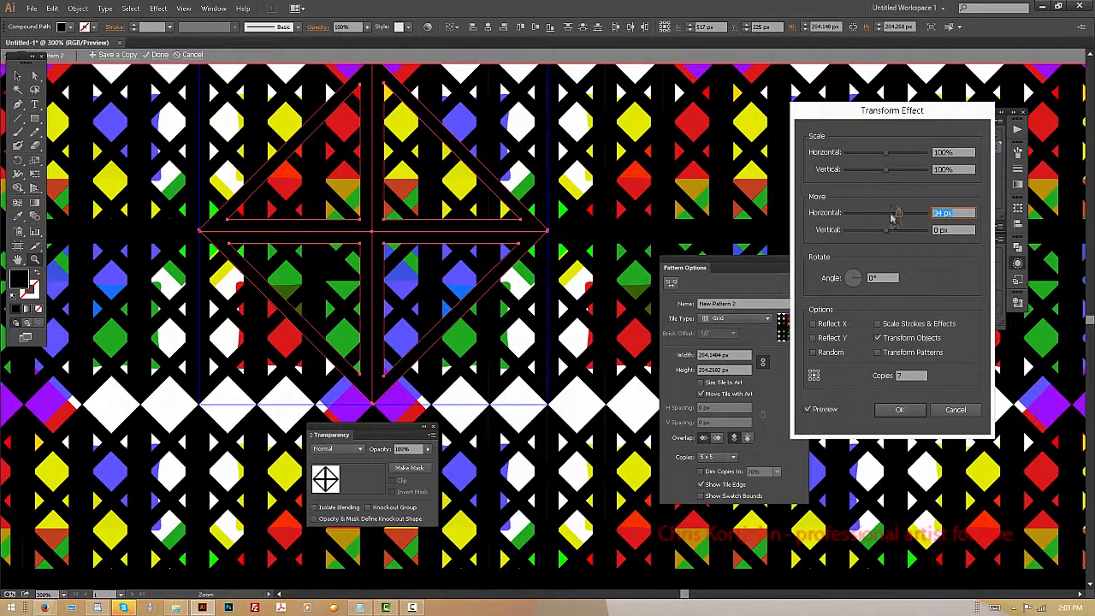
# - Try vertical moves of 25 px and 20 px in the Transform effect, and return the vertical move to 0 px
pyautogui.click(897, 230)
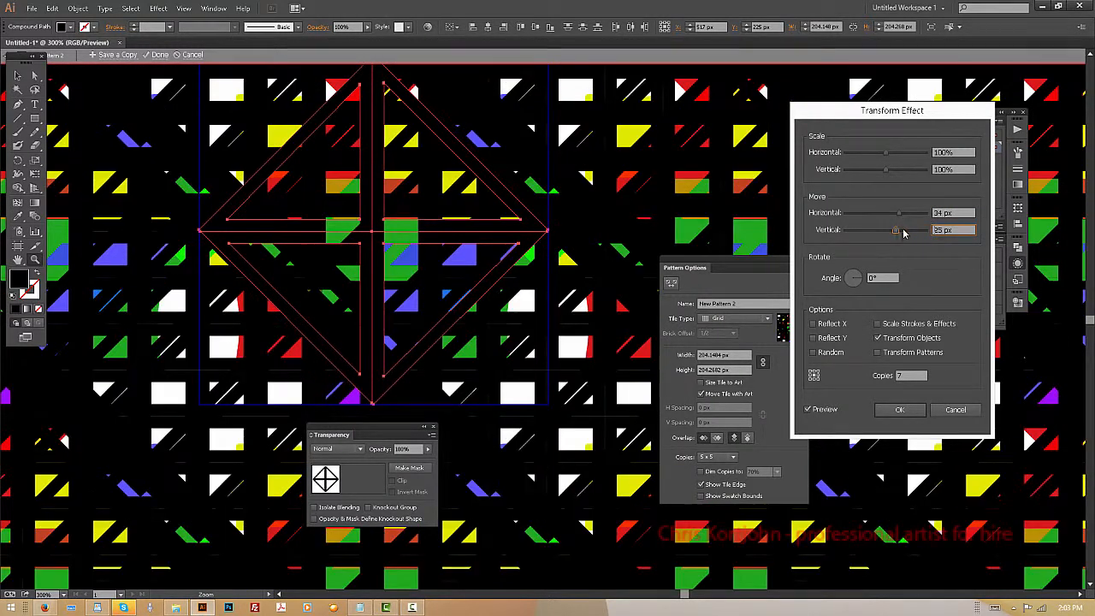
pyautogui.press('Down')
pyautogui.press('Down')
pyautogui.press('Down')
pyautogui.press('Down')
pyautogui.press('Down')
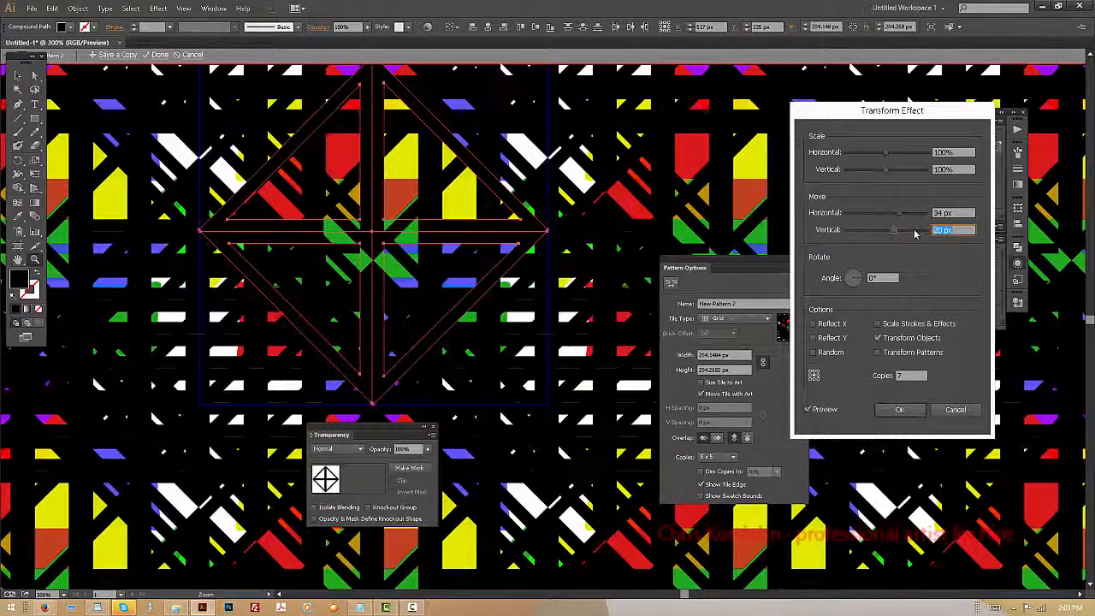
pyautogui.hotkey('shift', 'Down')
pyautogui.hotkey('shift', 'Down')
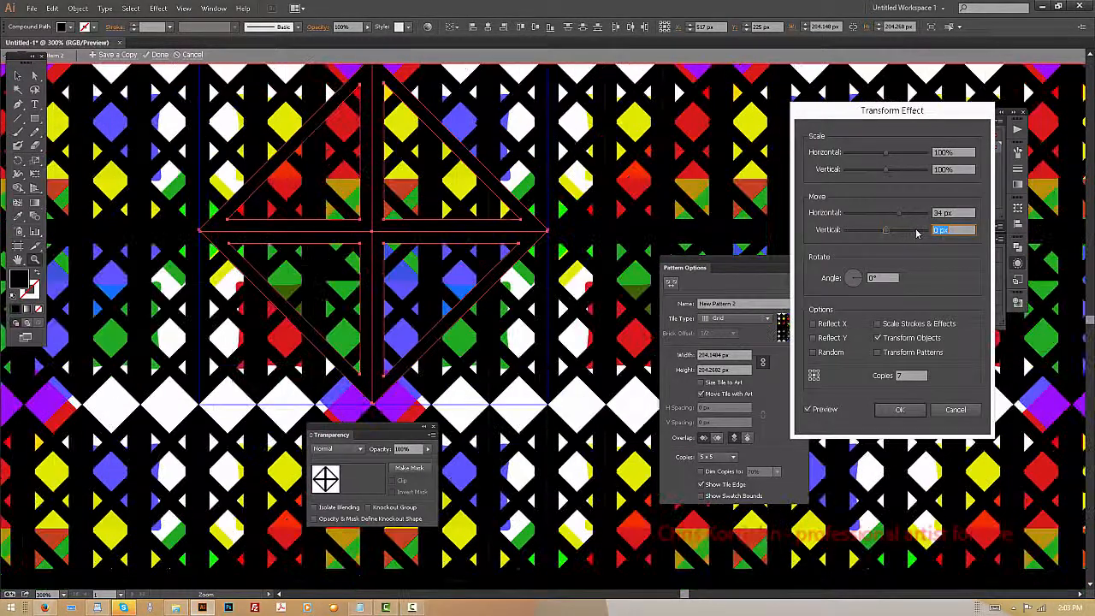
# - Set the Transform effect's vertical move to 34 px and its copies to 4, and apply the effect
pyautogui.hotkey('shift', 'Up')
pyautogui.hotkey('shift', 'Up')
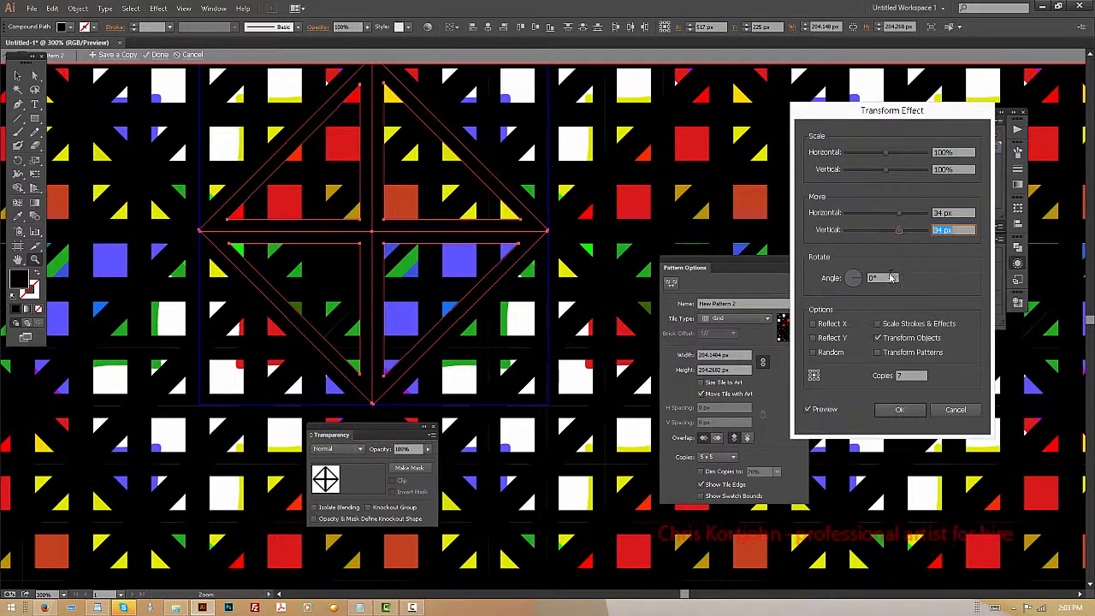
pyautogui.click(916, 374)
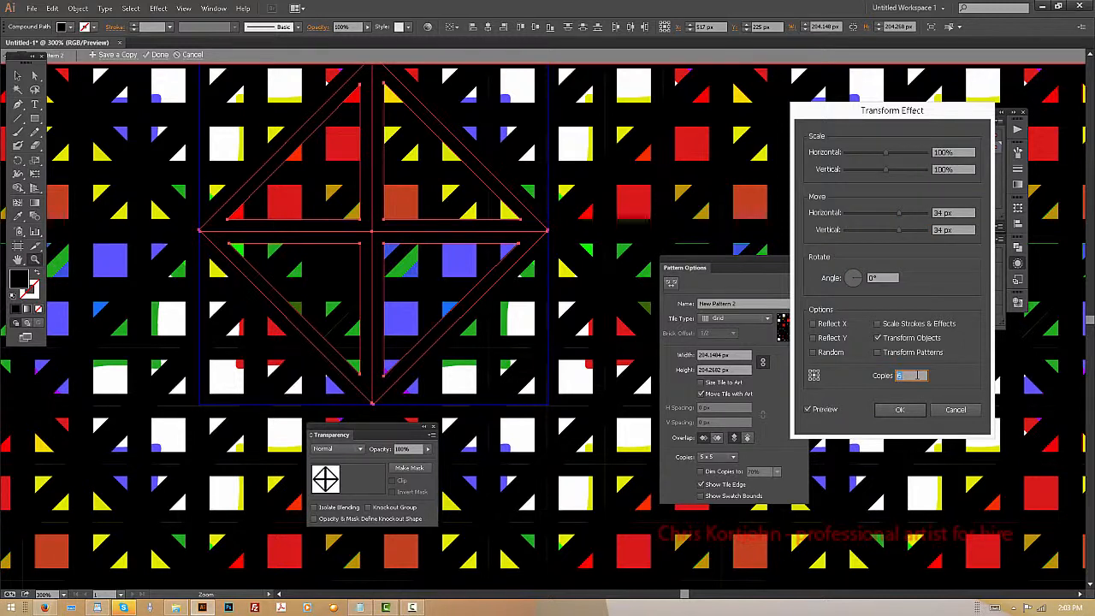
pyautogui.press('Down')
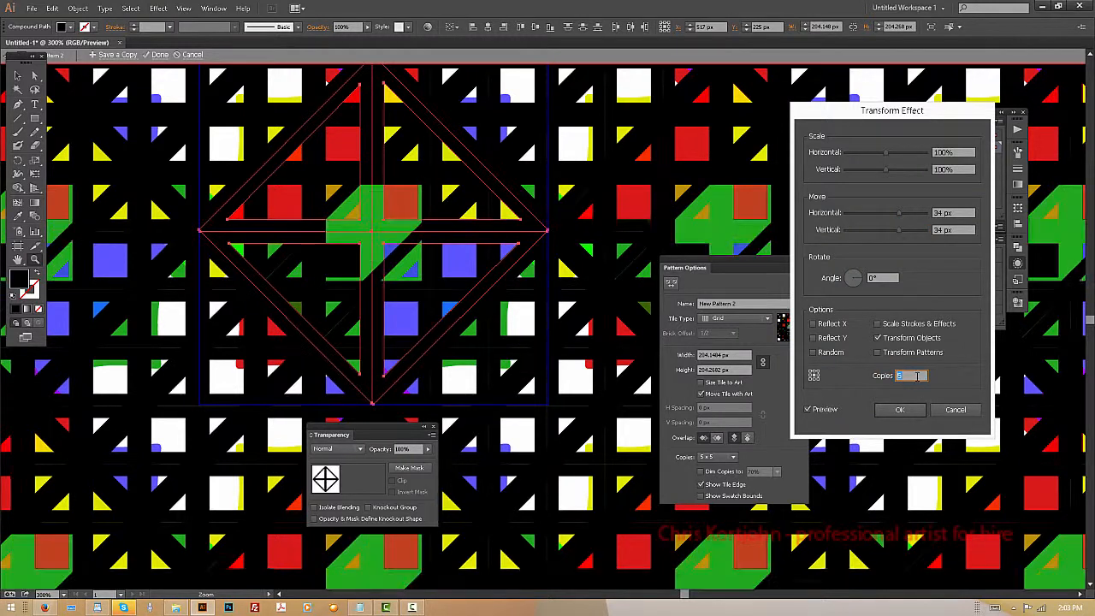
pyautogui.press('Down')
pyautogui.press('Down')
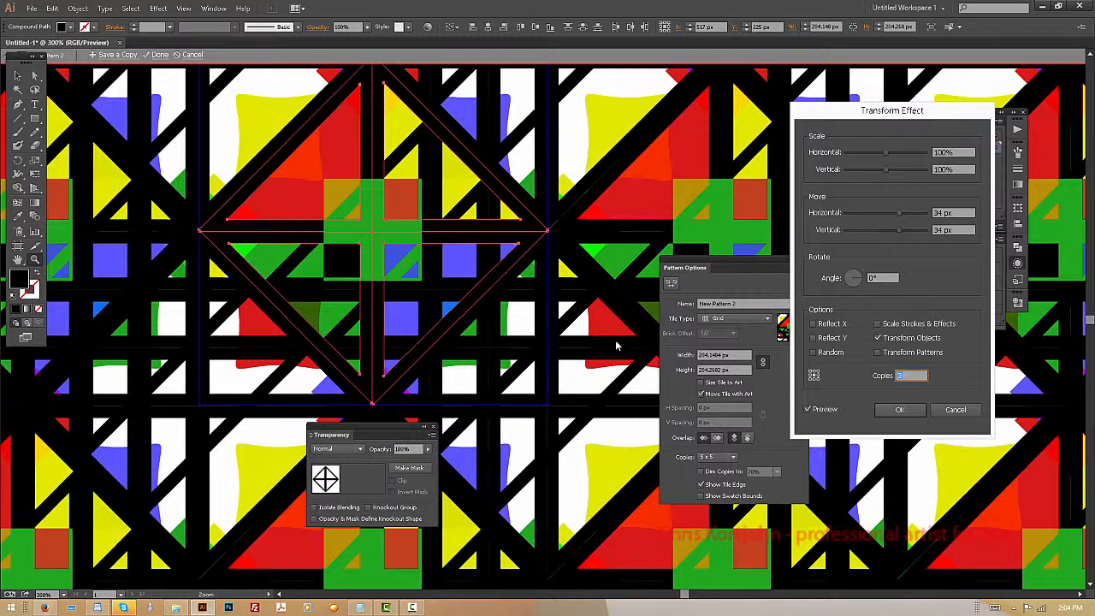
pyautogui.press('Up')
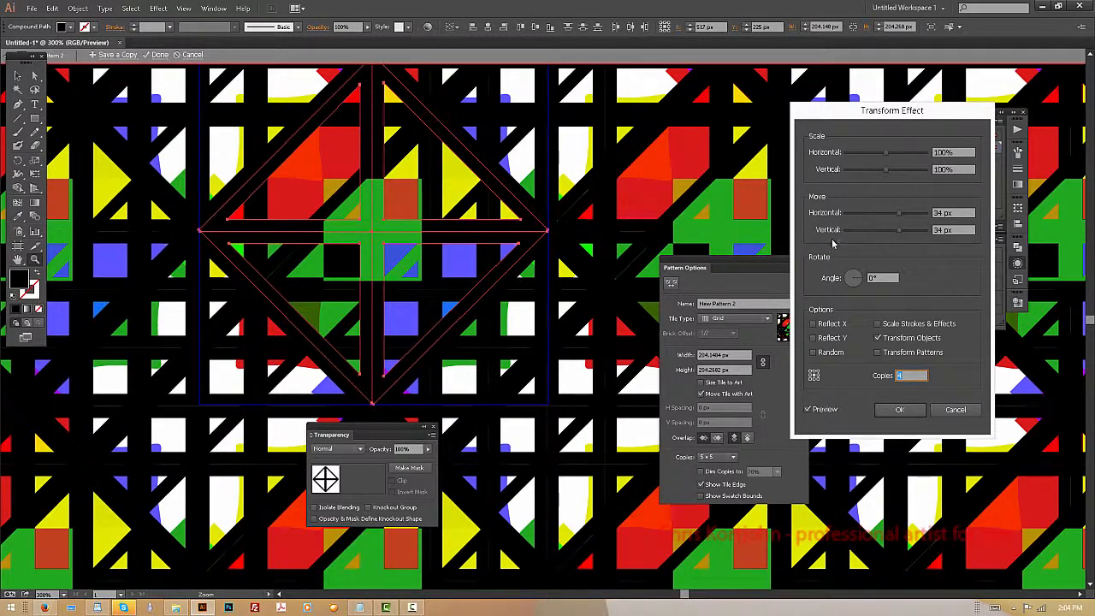
pyautogui.click(900, 409)
# - Recolour the tile's lower-right triangle outline with the sampled blue fill and set its blend mode to Exclusion
pyautogui.press('a')
pyautogui.click(429, 349)
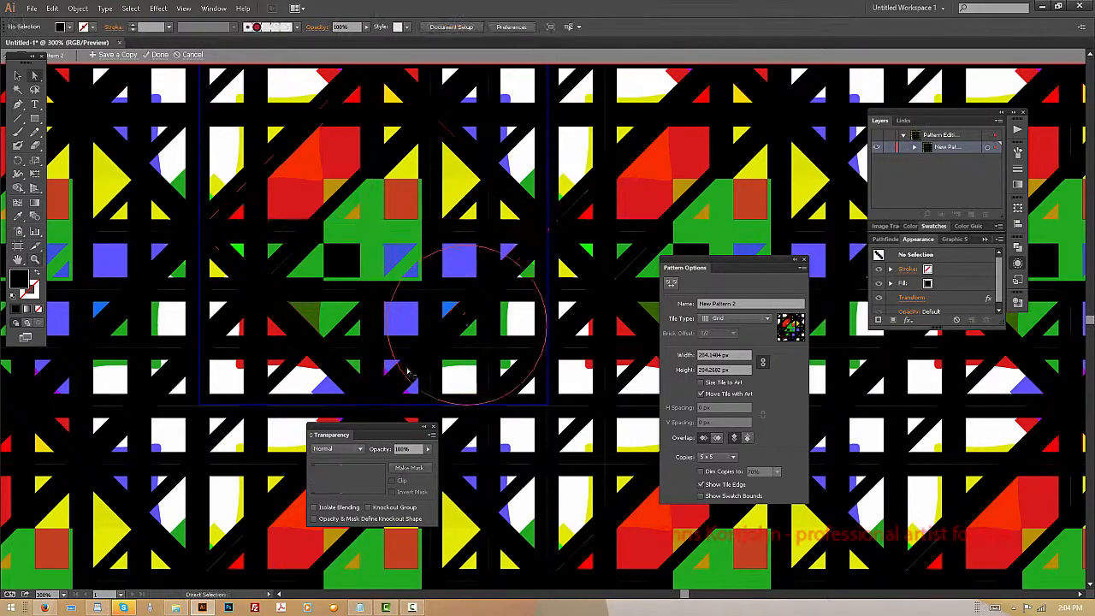
pyautogui.click(396, 375)
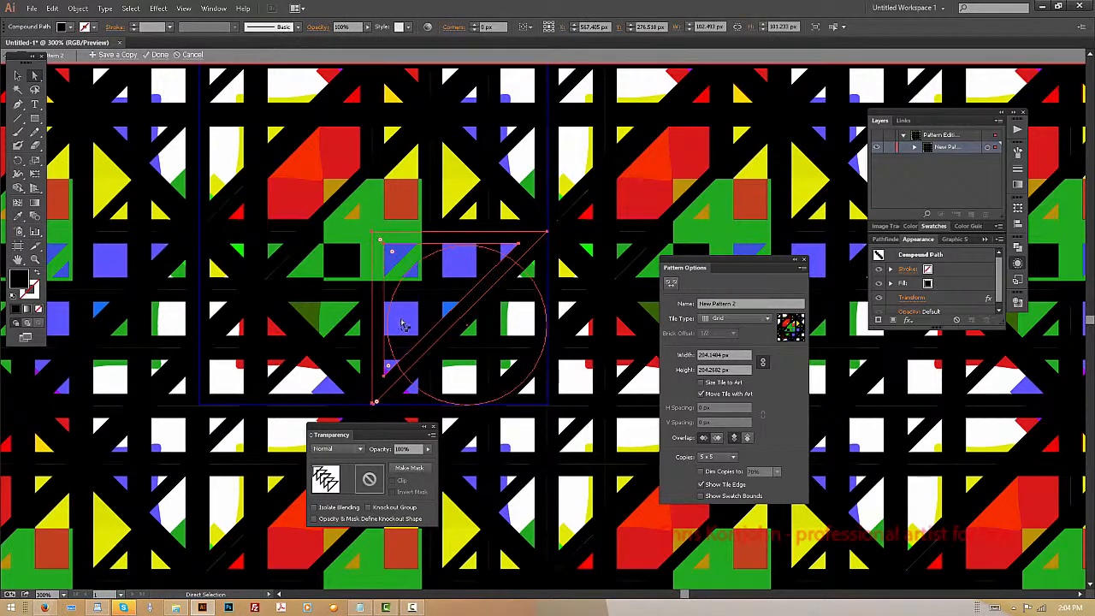
pyautogui.press('i')
pyautogui.click(398, 323)
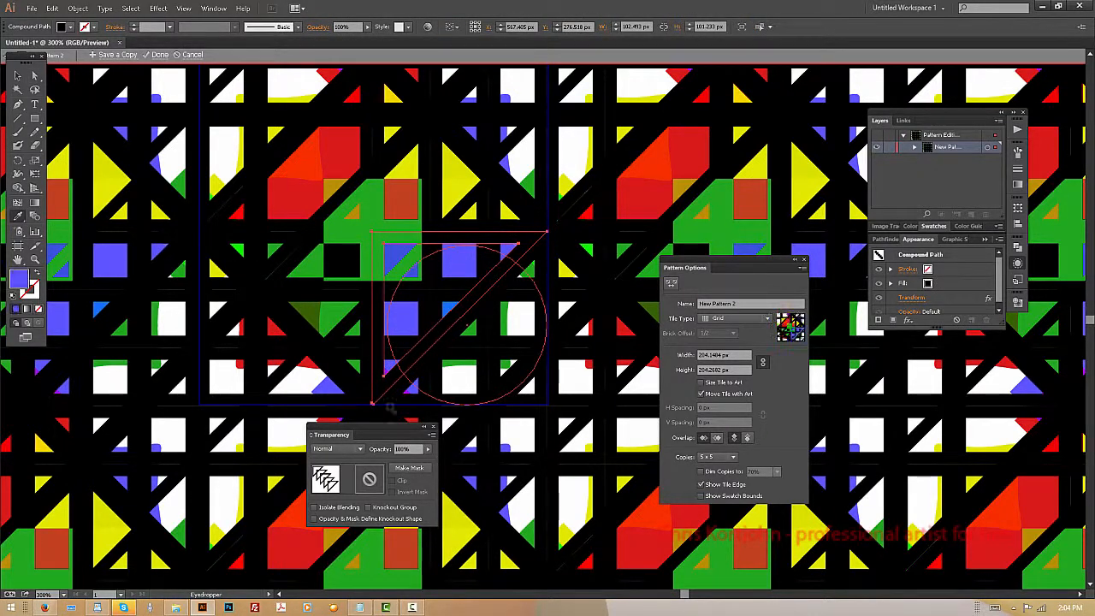
pyautogui.click(347, 449)
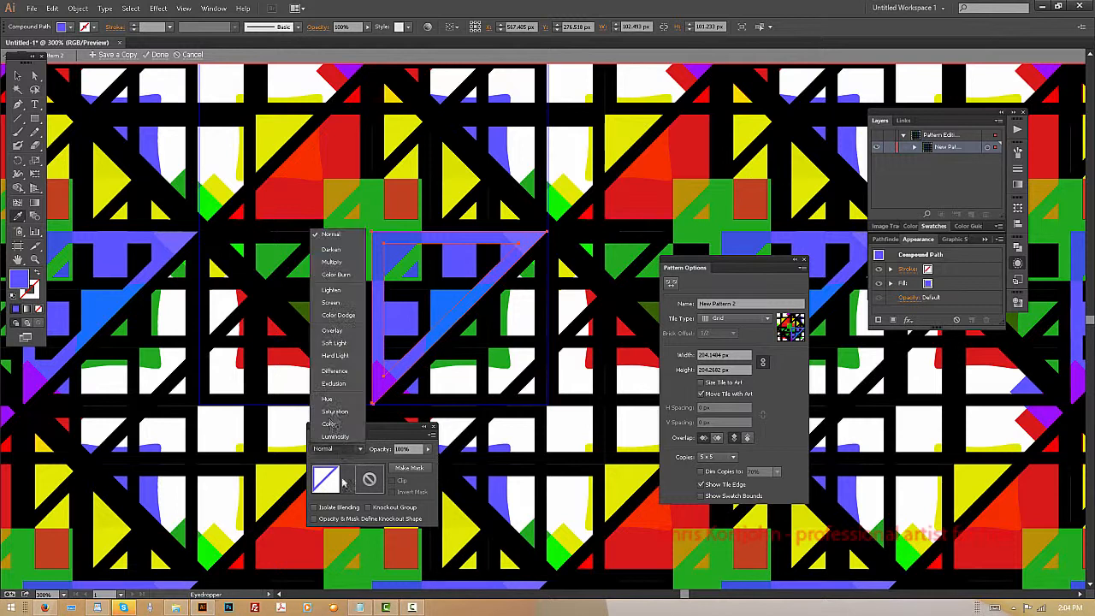
pyautogui.click(333, 383)
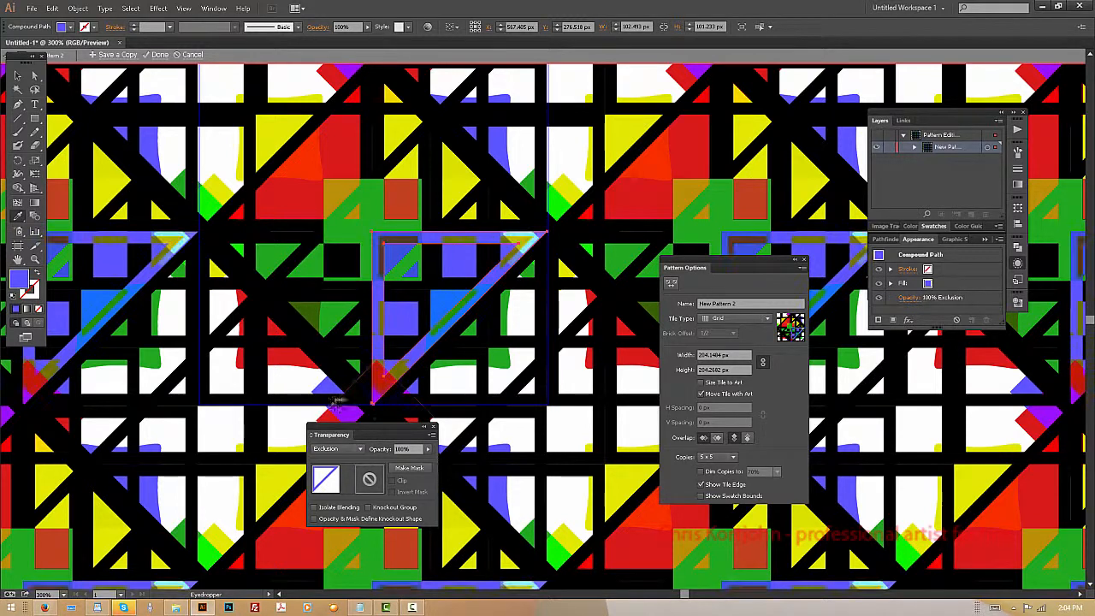
# - Recolour the lower-left triangle outline with the sampled green fill and set its blend mode to Exclusion
pyautogui.press('a')
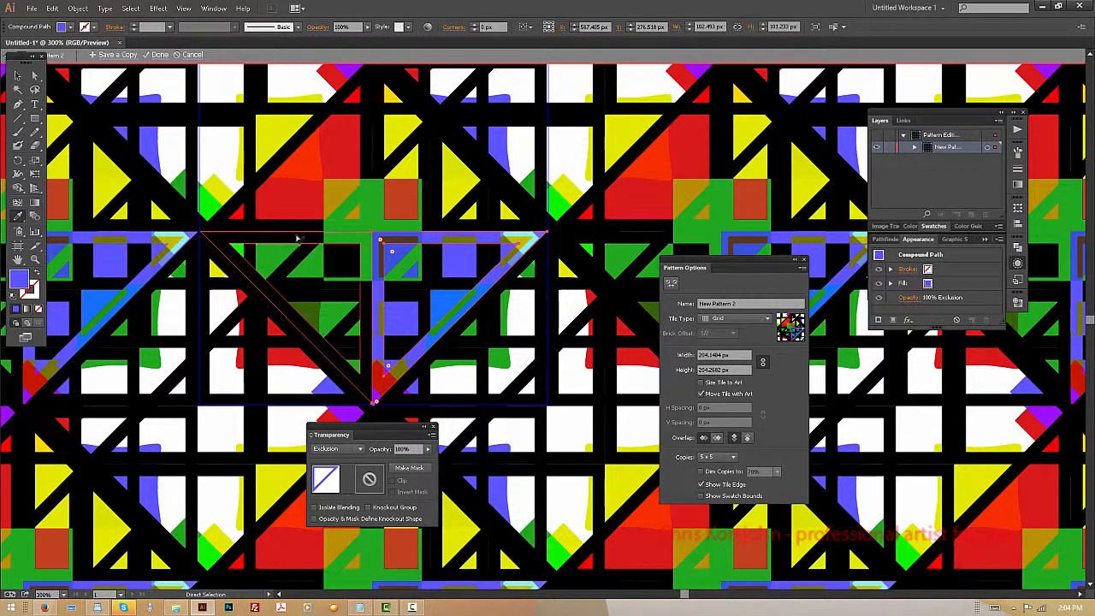
pyautogui.click(298, 241)
pyautogui.press('i')
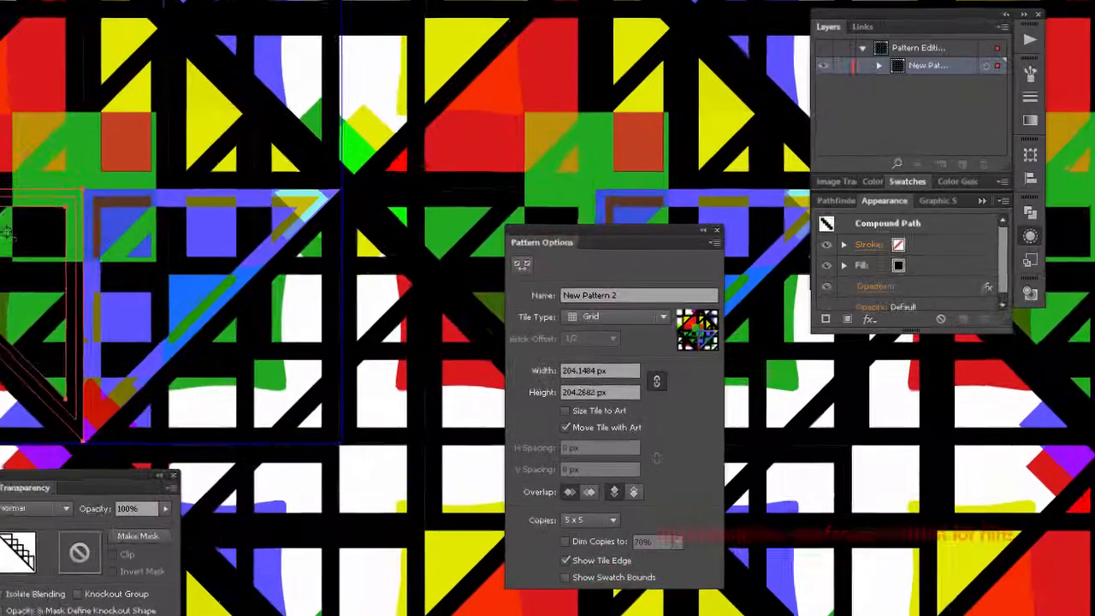
pyautogui.click(318, 256)
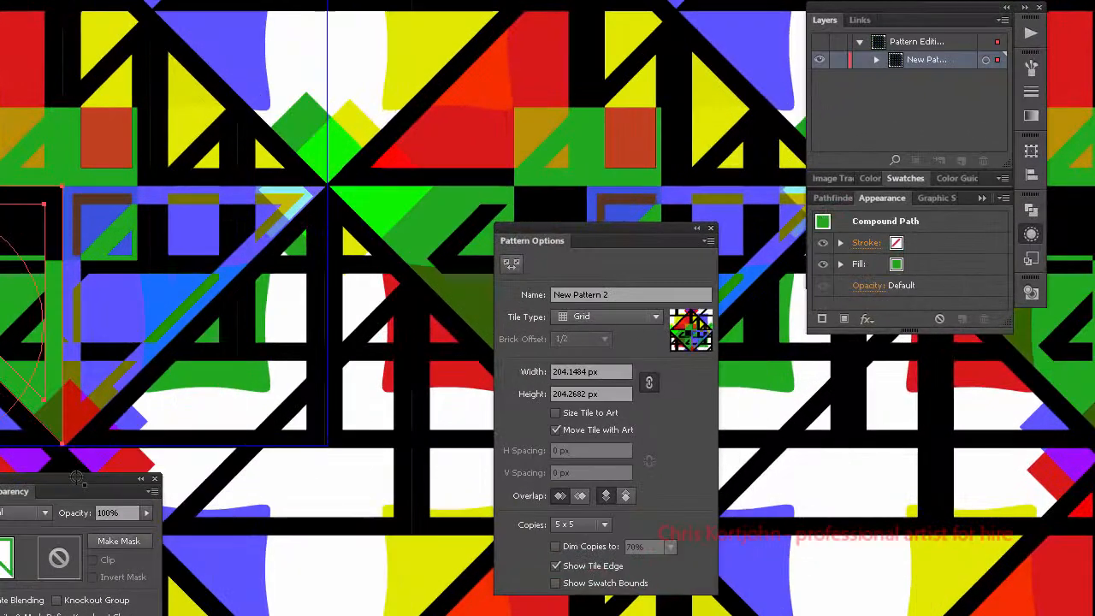
pyautogui.click(26, 515)
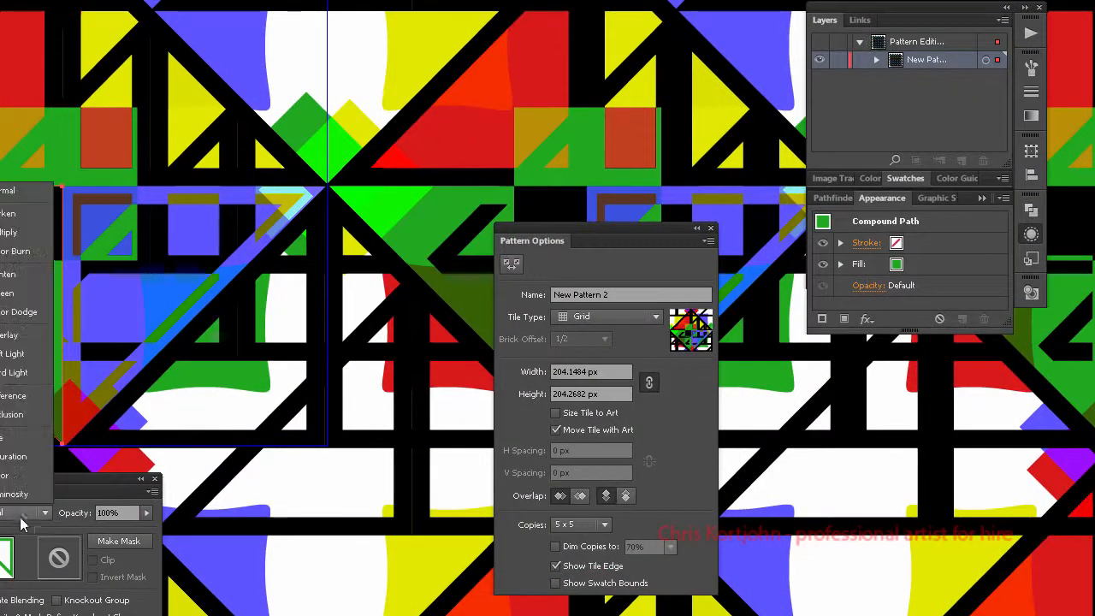
pyautogui.click(15, 414)
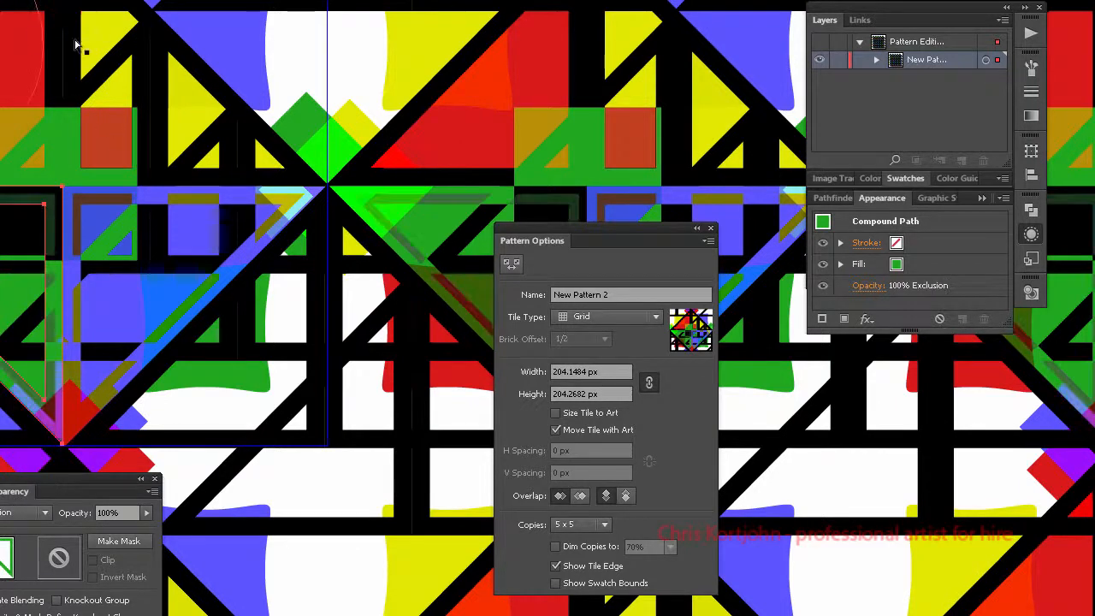
# - Recolour the upper-left triangle outline with the sampled red fill and set its blend mode to Exclusion
pyautogui.click(20, 76)
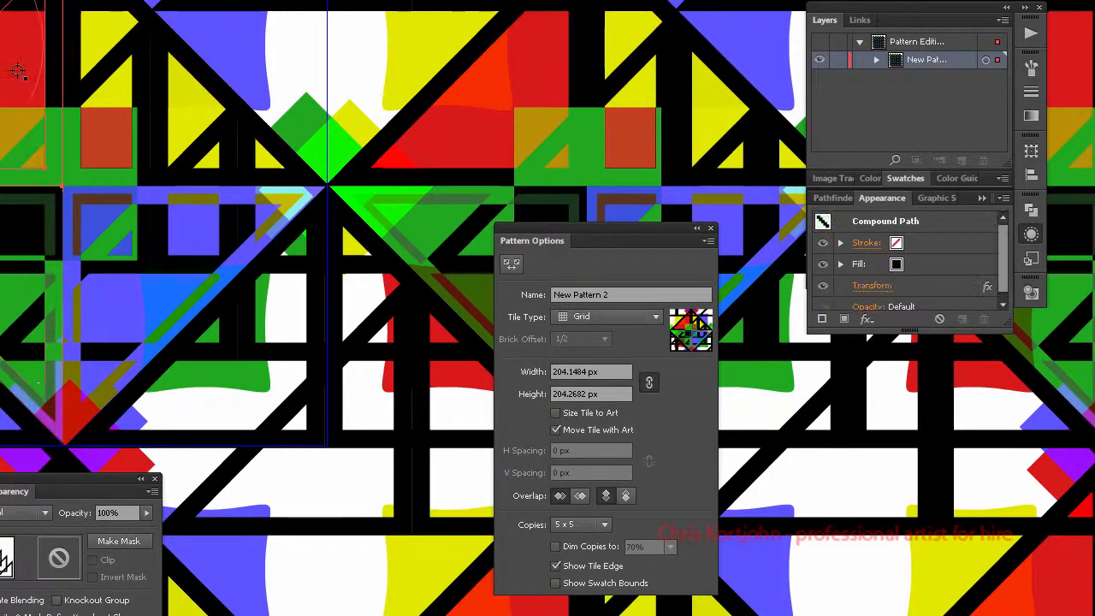
pyautogui.click(19, 82)
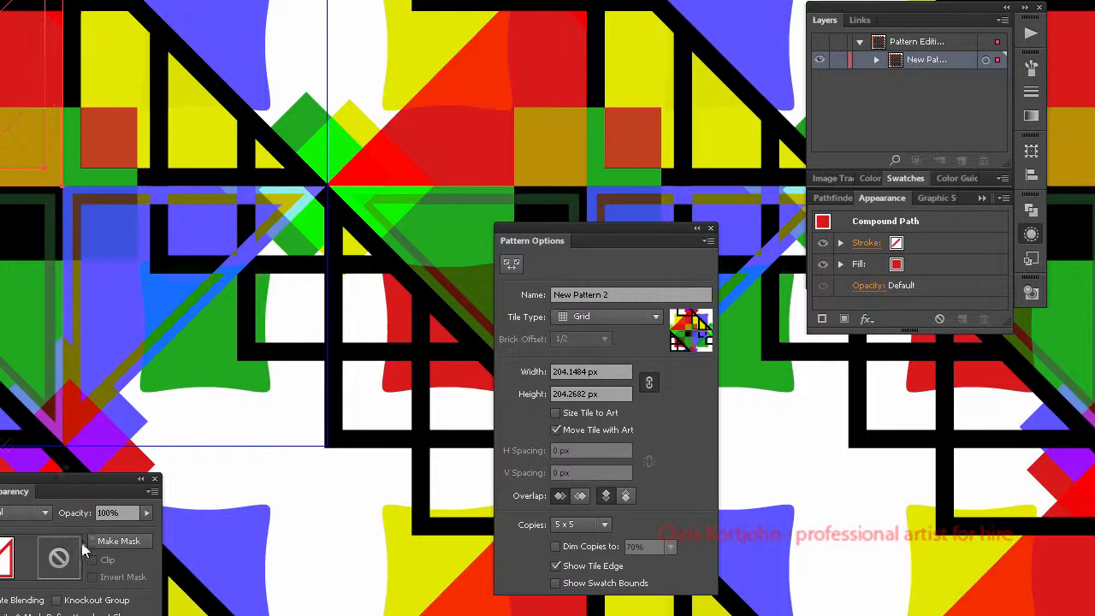
pyautogui.click(29, 513)
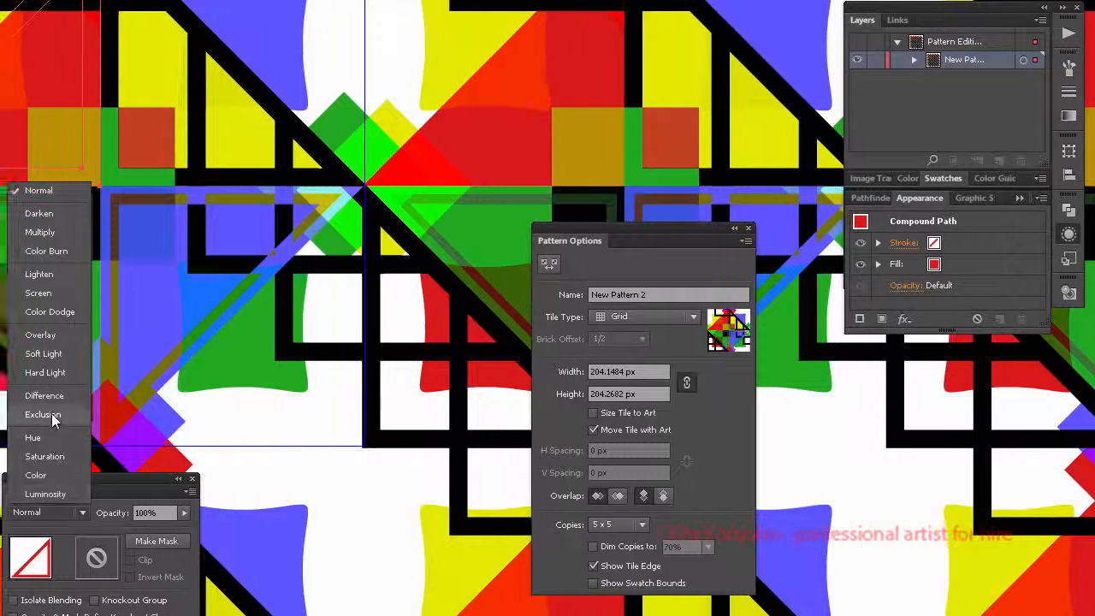
pyautogui.click(12, 414)
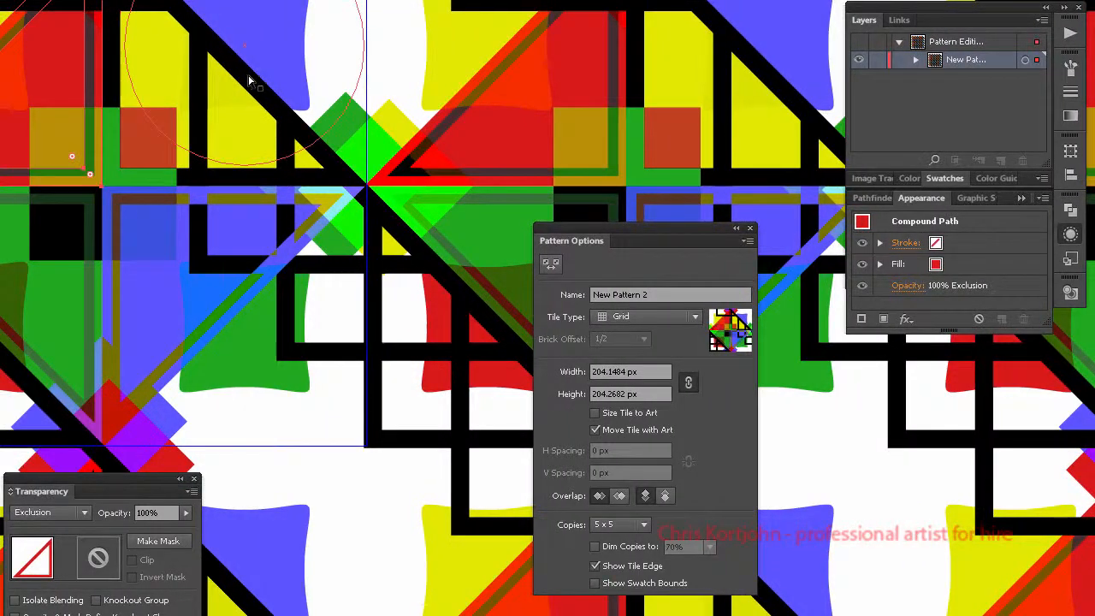
# - Recolour the upper-right triangle outline with the sampled yellow fill and set its blend mode to Exclusion
pyautogui.click(316, 152)
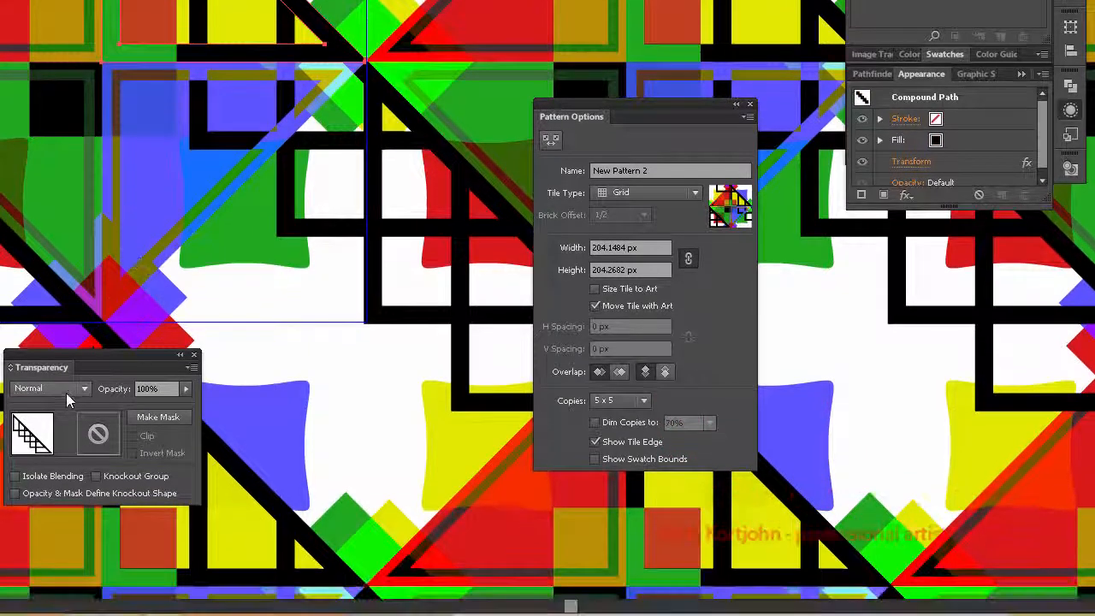
pyautogui.click(66, 430)
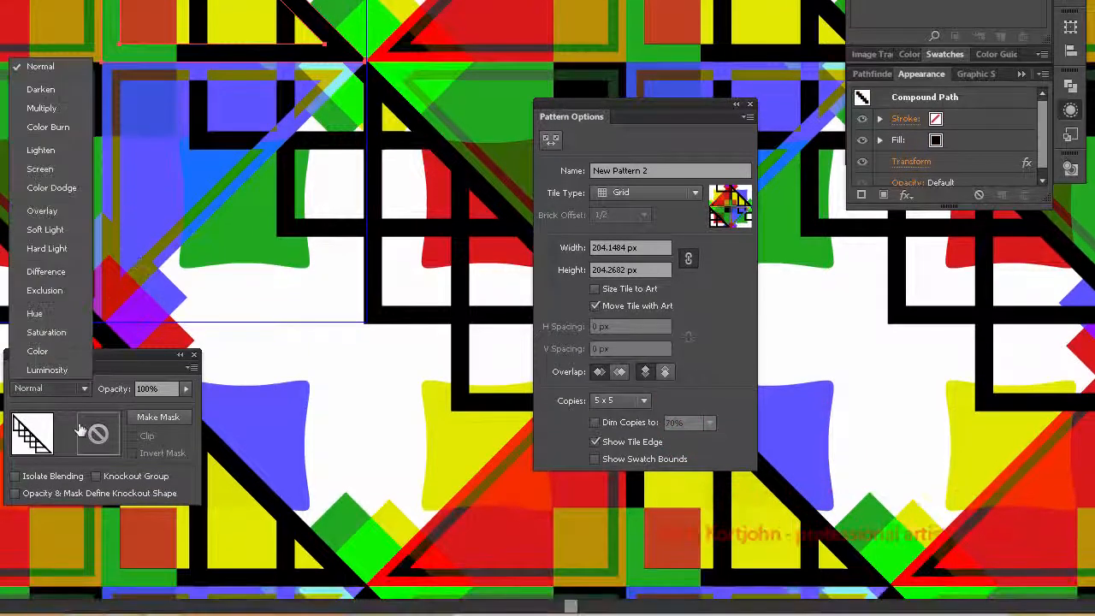
pyautogui.click(51, 292)
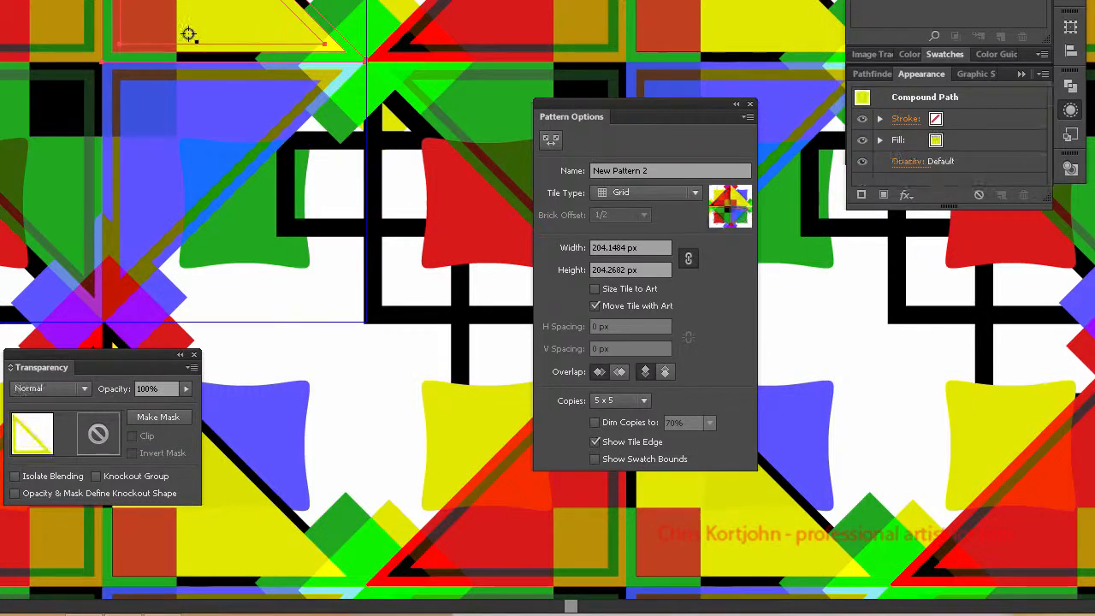
pyautogui.click(188, 34)
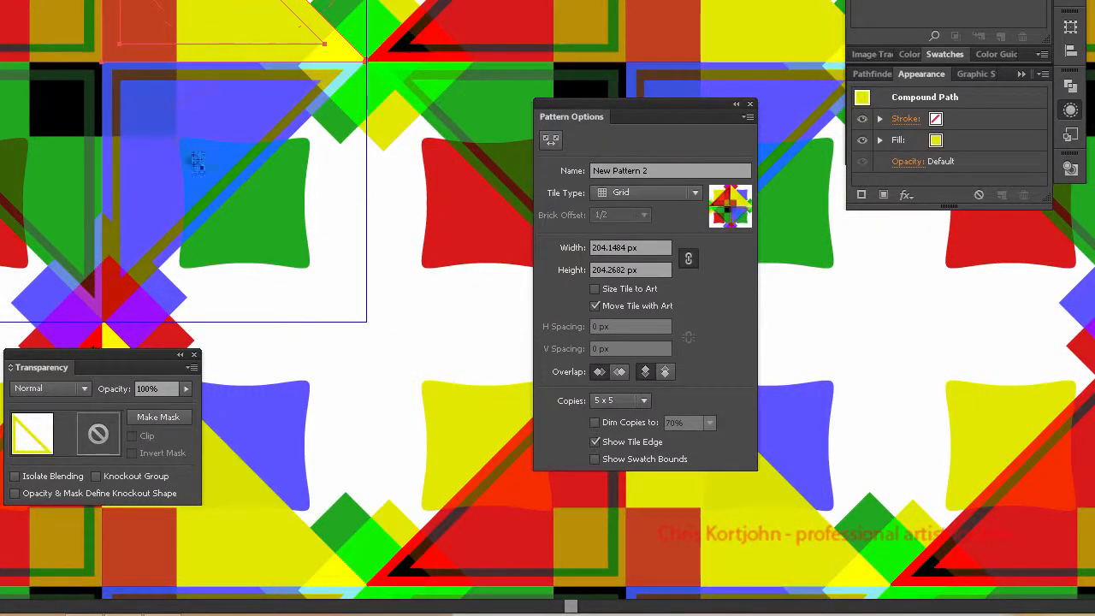
pyautogui.click(71, 386)
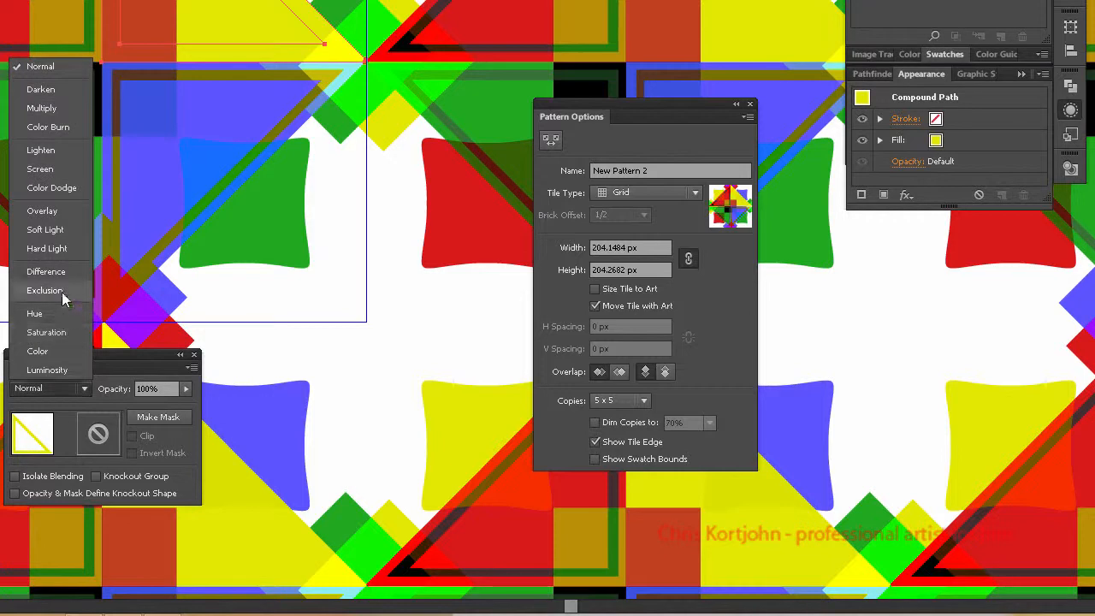
pyautogui.click(62, 291)
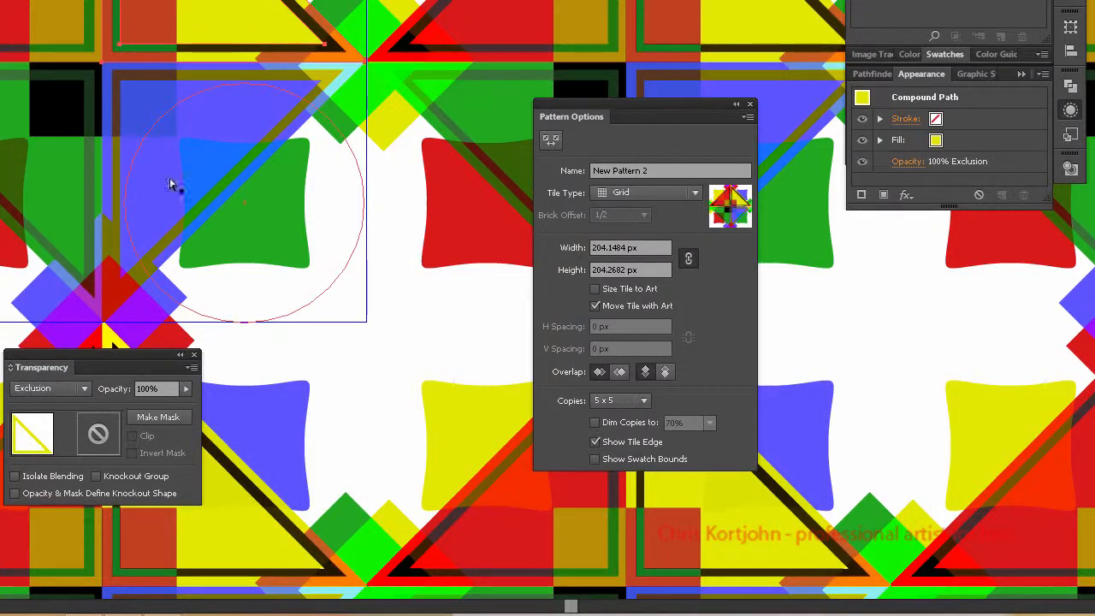
pyautogui.hotkey('ctrl', 'shift', 'a')
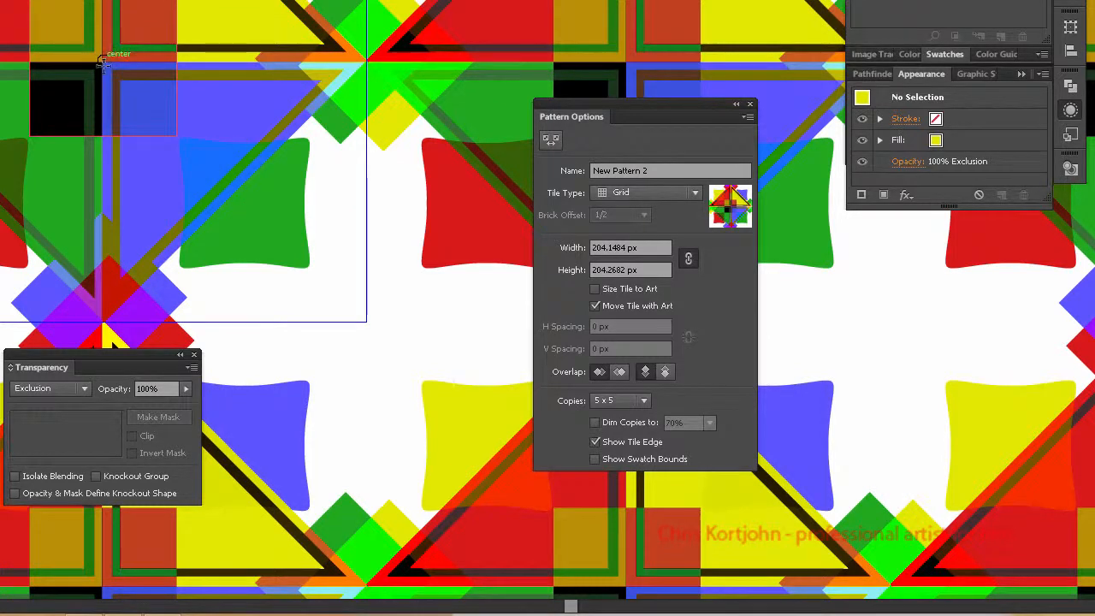
pyautogui.click(103, 61)
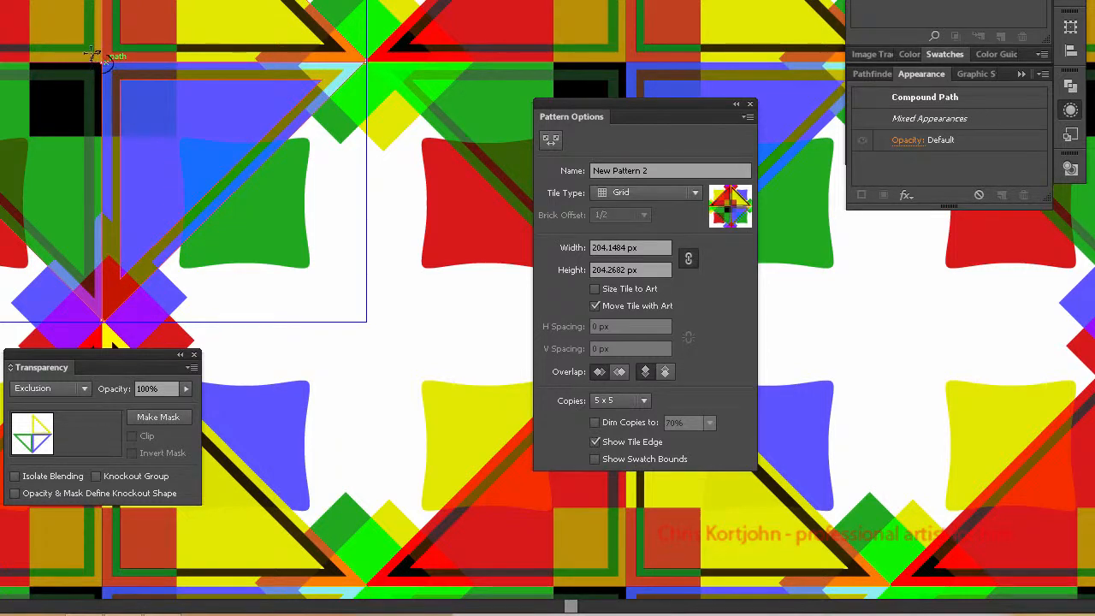
pyautogui.keyDown('shift'); pyautogui.click(106, 62); pyautogui.keyUp('shift')
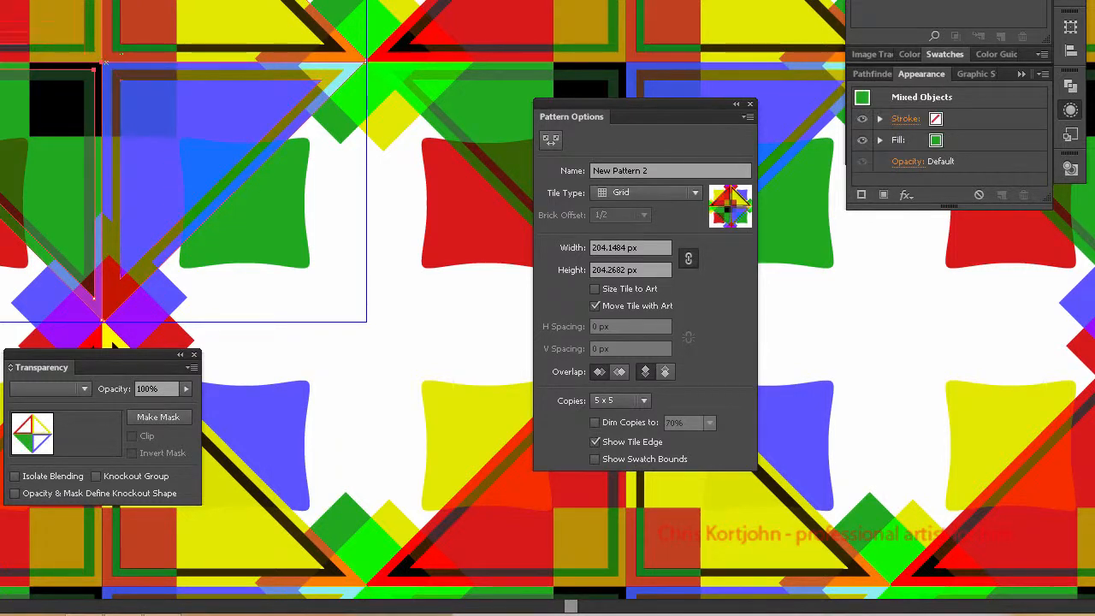
# - Select all the pattern artwork and expand its appearance
pyautogui.hotkey('ctrl', 'a')
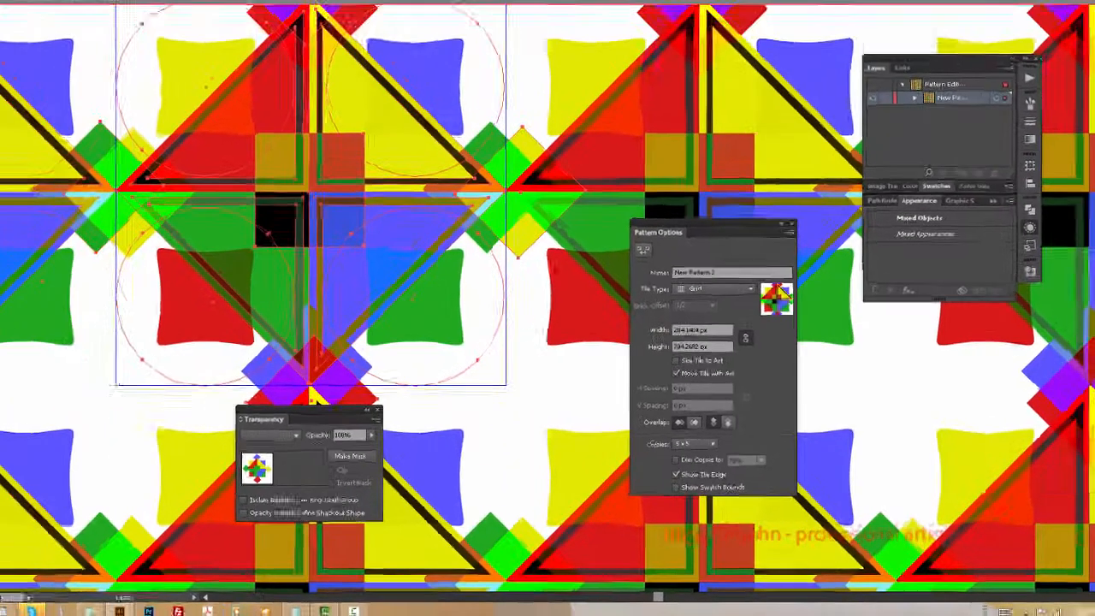
pyautogui.click(78, 8)
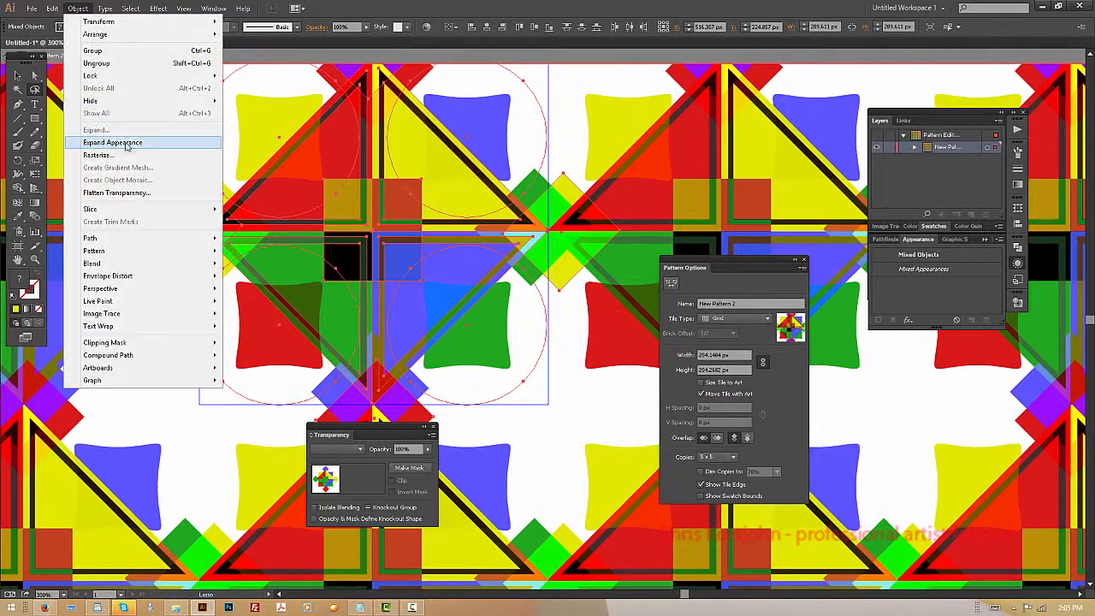
pyautogui.click(124, 142)
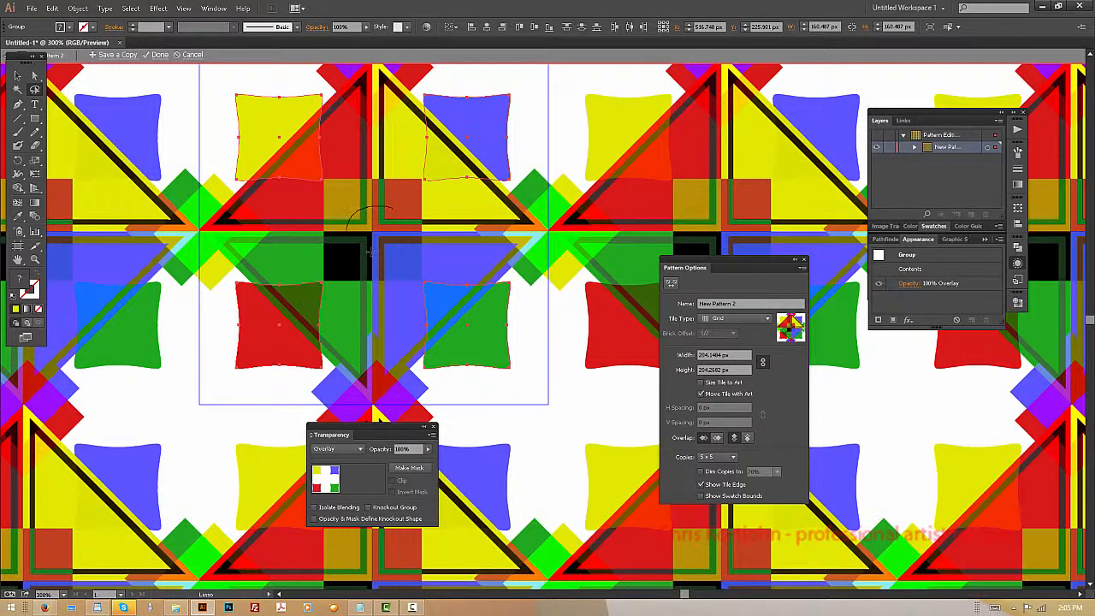
# - Lasso the triangle outlines' corner points around the tile's centre and spread them outward with Free Transform
pyautogui.moveTo(390, 248); pyautogui.dragTo(399, 208)
pyautogui.press('e')
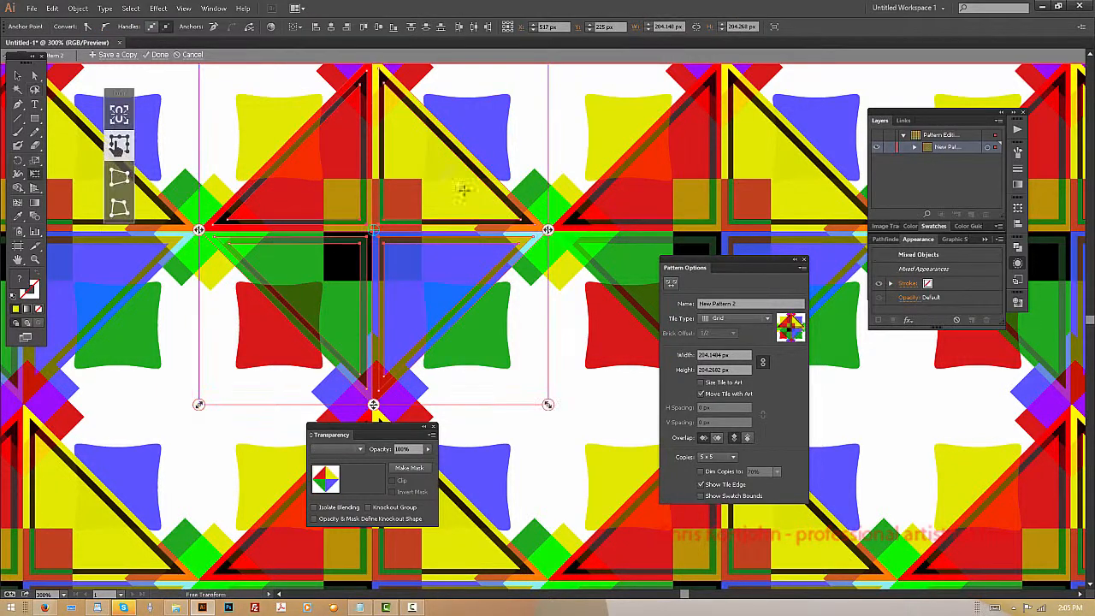
pyautogui.moveTo(549, 404); pyautogui.dragTo(87, 122)
pyautogui.hotkey('ctrl', 'z')
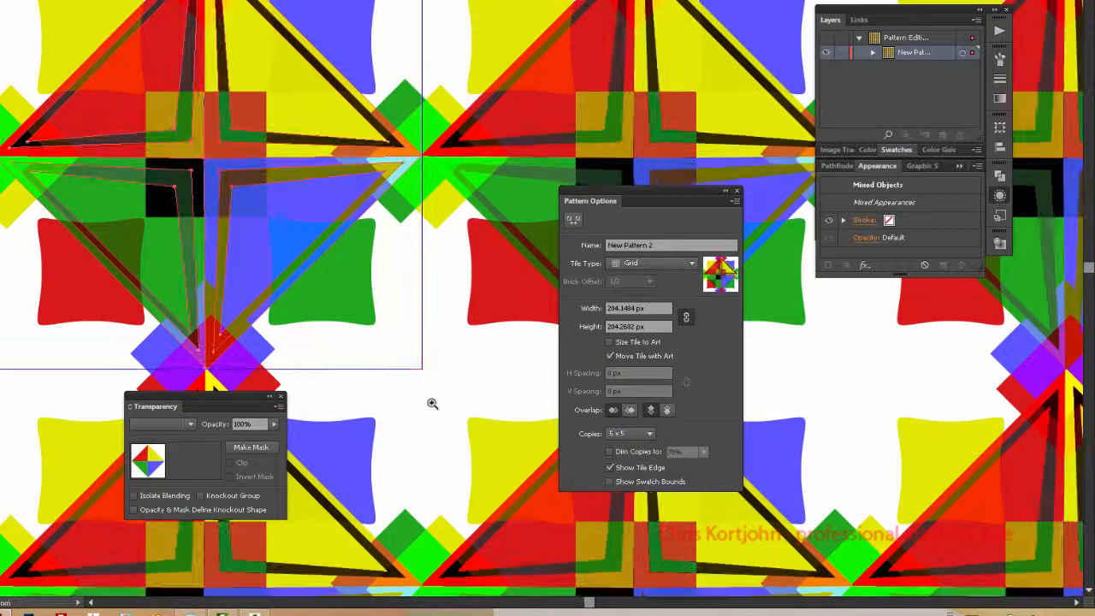
# - Pull the outlines' central corner points farther from the tile's centre to form star-like spikes, checking the pattern at 100%
pyautogui.hotkey('ctrl', '1')
pyautogui.moveTo(423, 68); pyautogui.dragTo(501, 127)
pyautogui.moveTo(341, 146); pyautogui.dragTo(276, 292)
pyautogui.click(317, 246)
pyautogui.moveTo(291, 184)
pyautogui.mouseDown()
pyautogui.moveTo(303, 181)
pyautogui.moveTo(304, 193)
pyautogui.mouseUp()
# - Select the four reshaped triangle outlines in the pattern tile and combine them into one compound path
pyautogui.keyDown('ctrl'); pyautogui.click(304, 192); pyautogui.keyUp('ctrl')
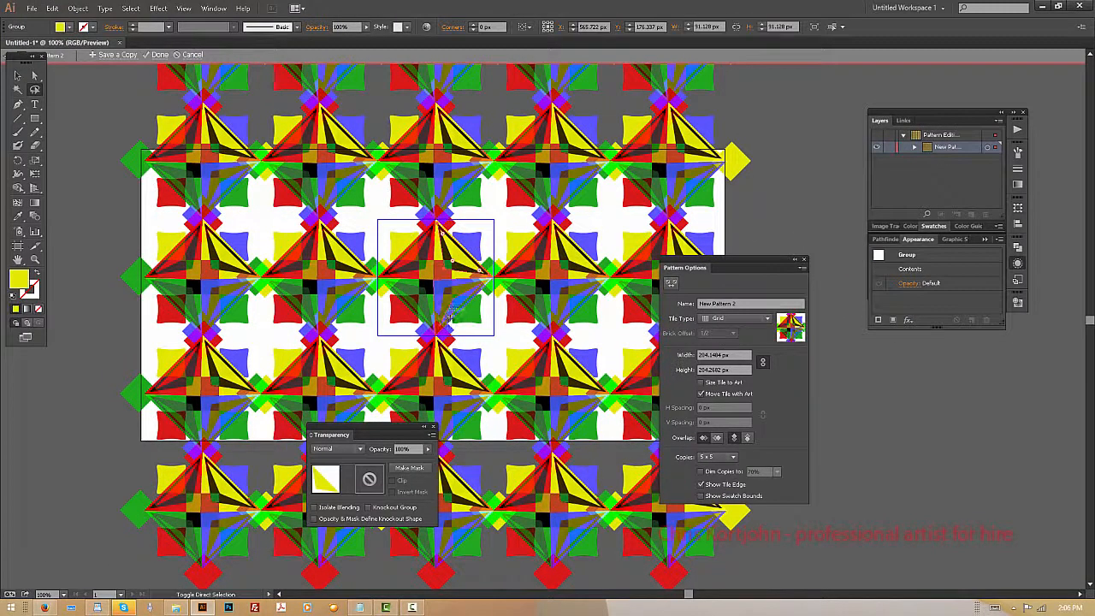
pyautogui.press('z')
pyautogui.moveTo(365, 337); pyautogui.dragTo(567, 137)
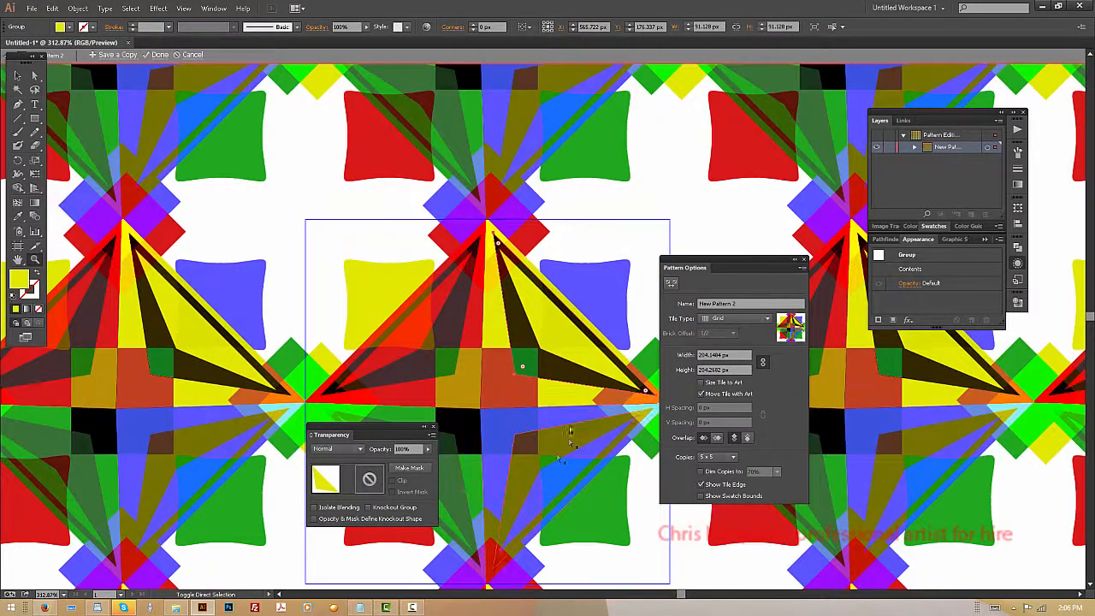
pyautogui.keyDown('shift'); pyautogui.click(518, 551); pyautogui.keyUp('shift')
pyautogui.hotkey('ctrl', '8')
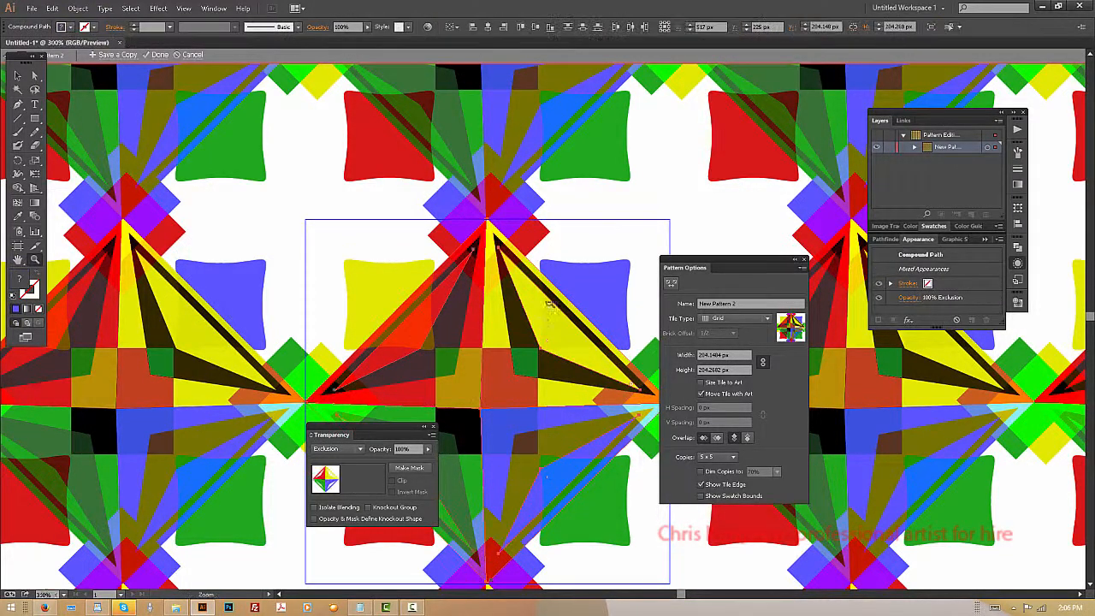
# - Enlarge the compound path from its centre to about 352 px wide with Free Transform, extending it beyond the tile
pyautogui.moveTo(544, 311); pyautogui.dragTo(535, 335)
pyautogui.hotkey('ctrl', '0')
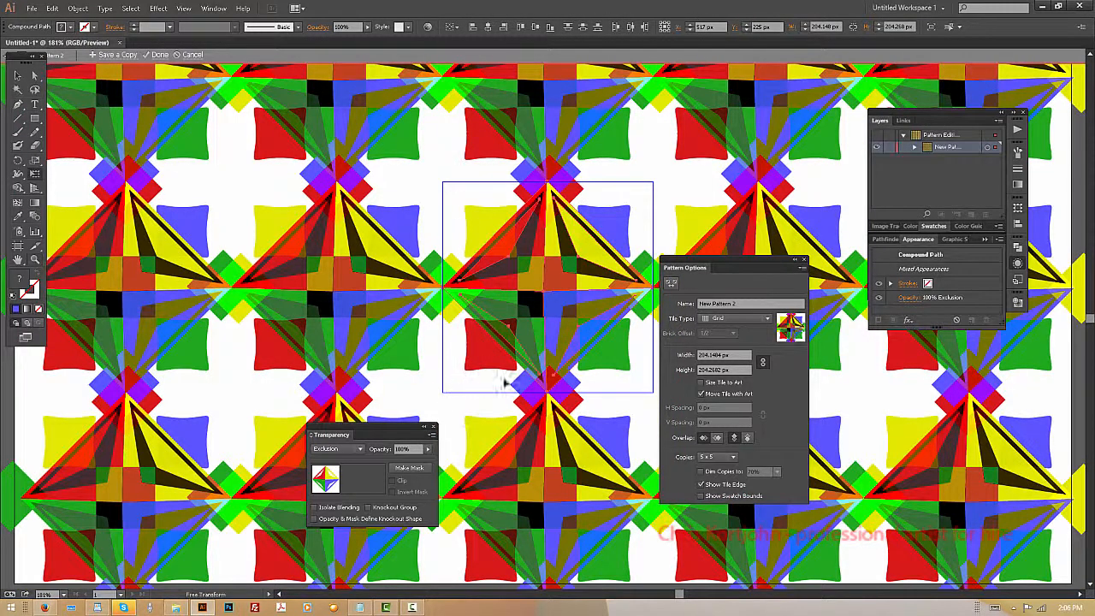
pyautogui.press('e')
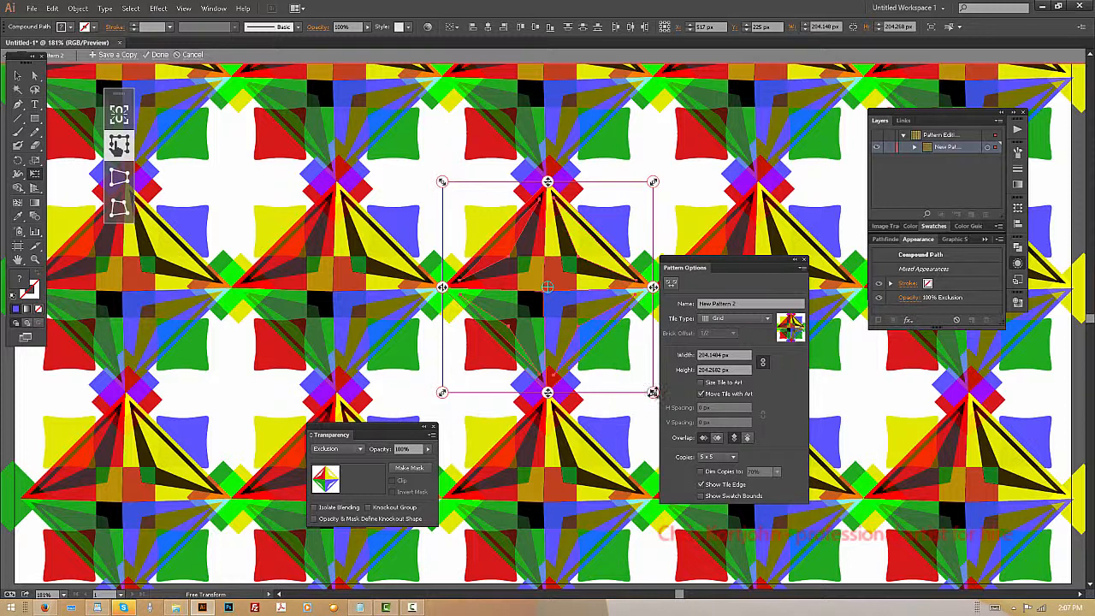
pyautogui.moveTo(653, 391); pyautogui.dragTo(713, 398)
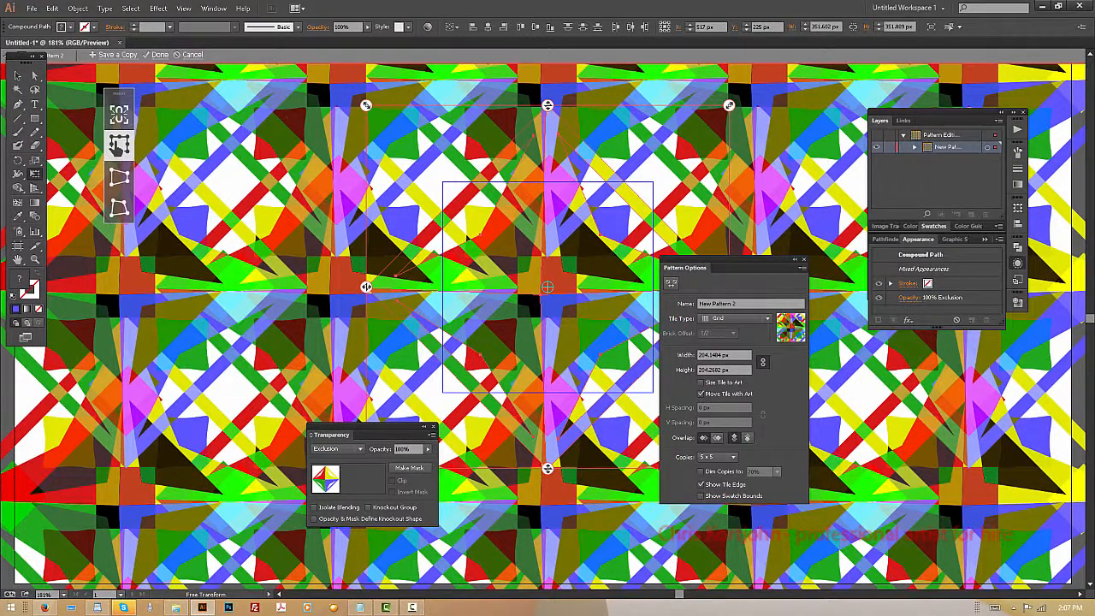
# - Save a copy of the pattern with the enlarged outlines under the suggested name
pyautogui.click(107, 55)
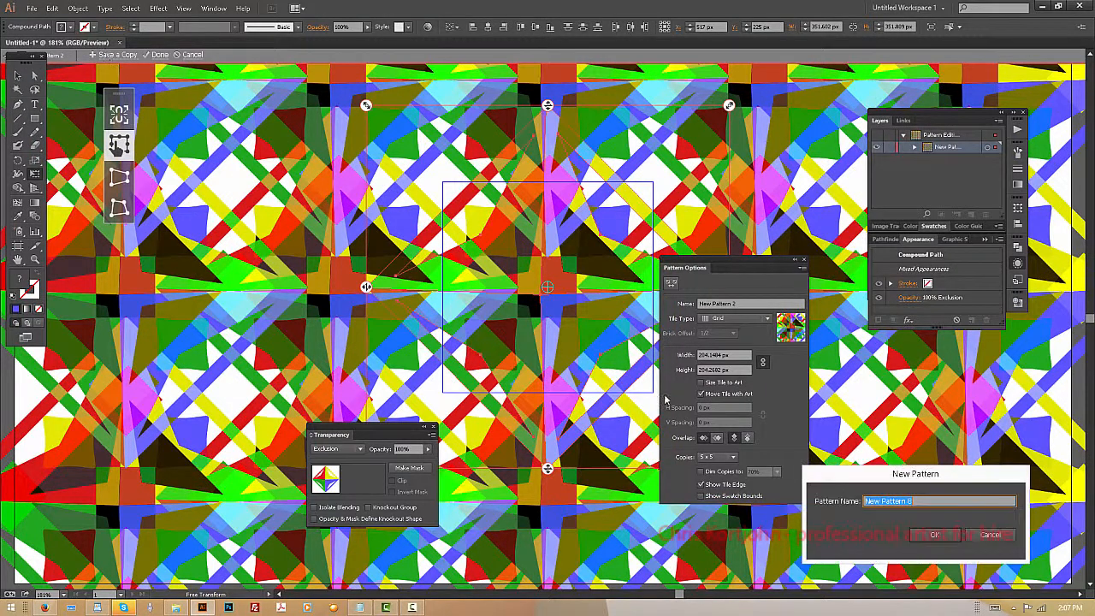
pyautogui.click(935, 535)
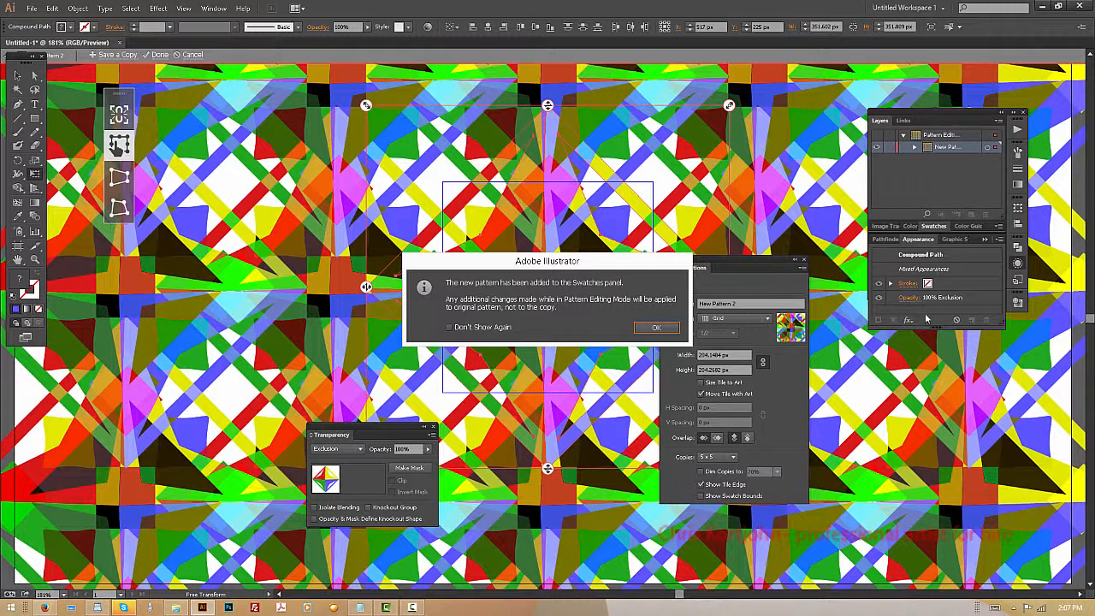
pyautogui.click(655, 327)
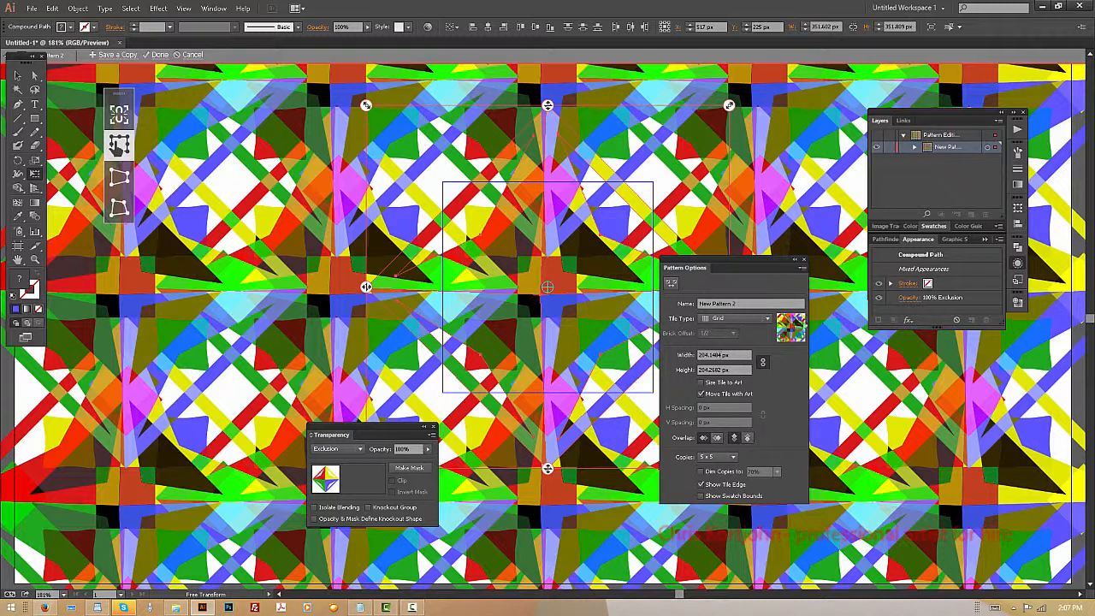
# - Link the pattern tile's width and height and set the width to 210 px
pyautogui.click(735, 355)
pyautogui.click(763, 363)
pyautogui.write('210')
pyautogui.press('Return')
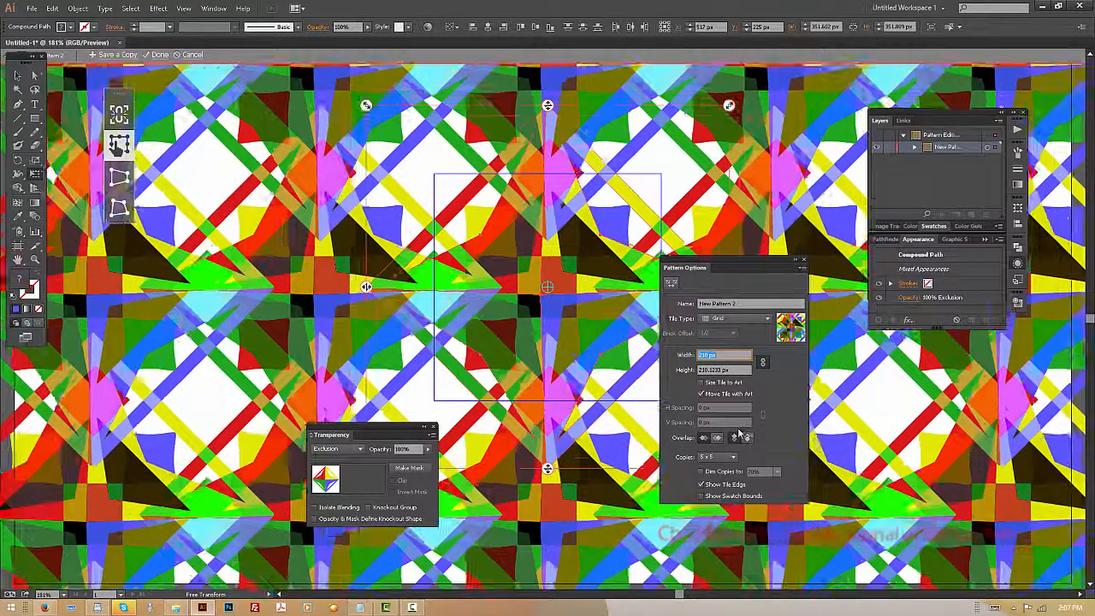
# - Try larger and smaller linked tile widths in 10 px increments, including 240 px and 90 px
pyautogui.hotkey('shift', 'Up')
pyautogui.hotkey('shift', 'Up')
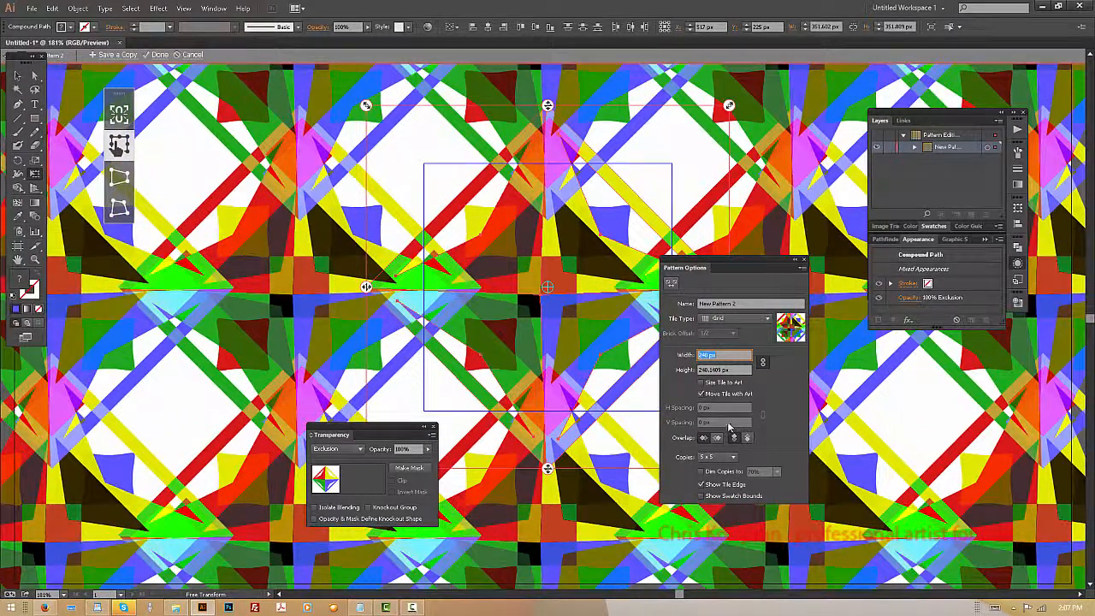
pyautogui.hotkey('shift', 'Up')
pyautogui.hotkey('shift', 'Up')
pyautogui.hotkey('shift', 'Down')
pyautogui.hotkey('shift', 'Down')
pyautogui.hotkey('shift', 'Down')
pyautogui.hotkey('shift', 'Down')
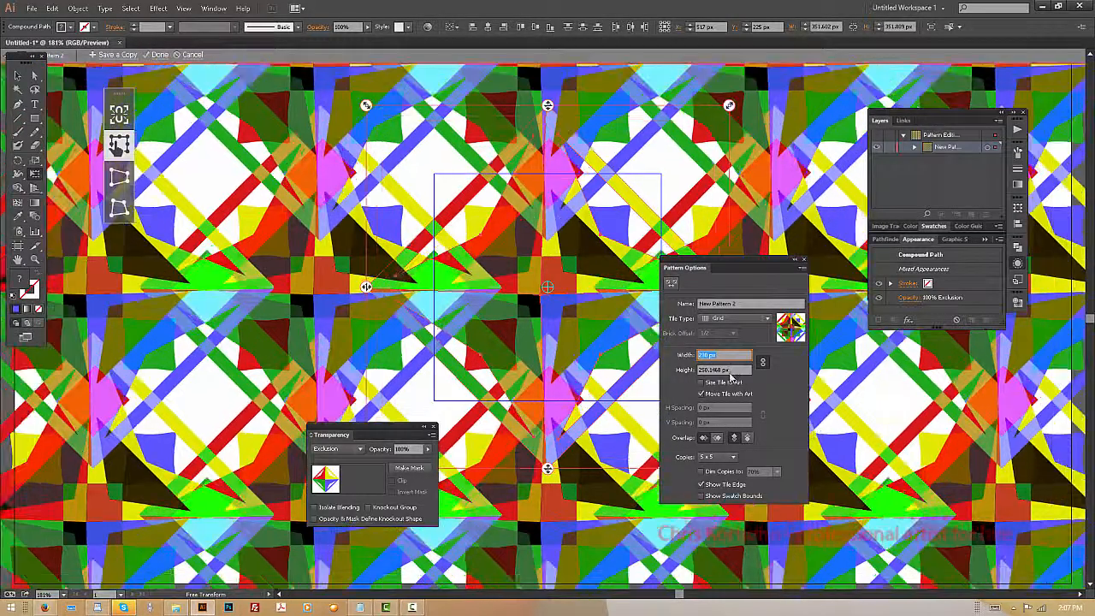
pyautogui.hotkey('shift', 'Down')
pyautogui.hotkey('shift', 'Down')
pyautogui.hotkey('shift', 'Down')
pyautogui.hotkey('shift', 'Down')
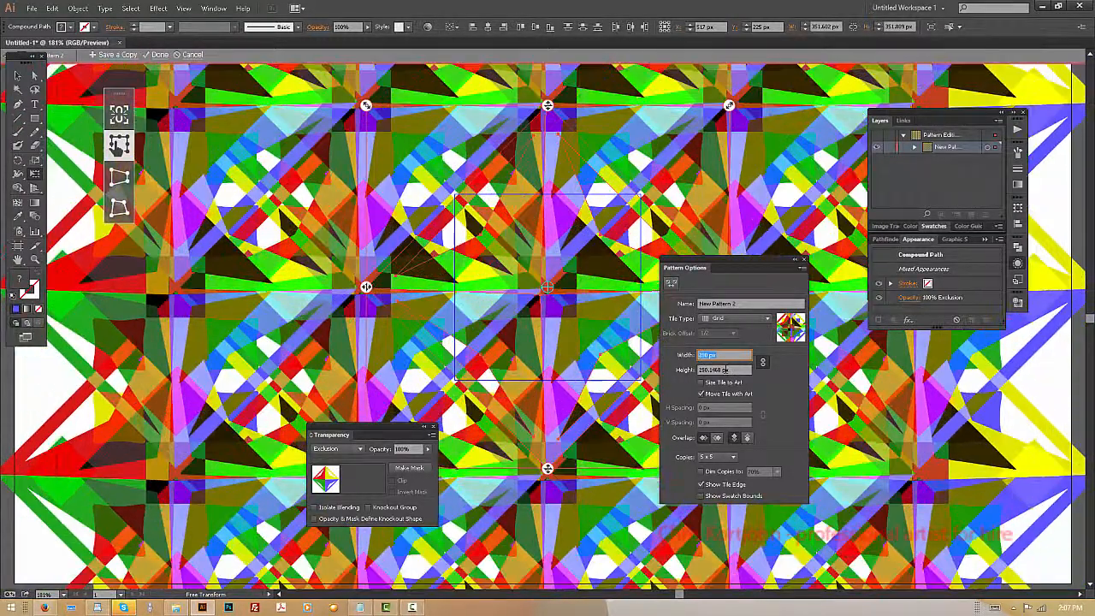
pyautogui.press('Tab')
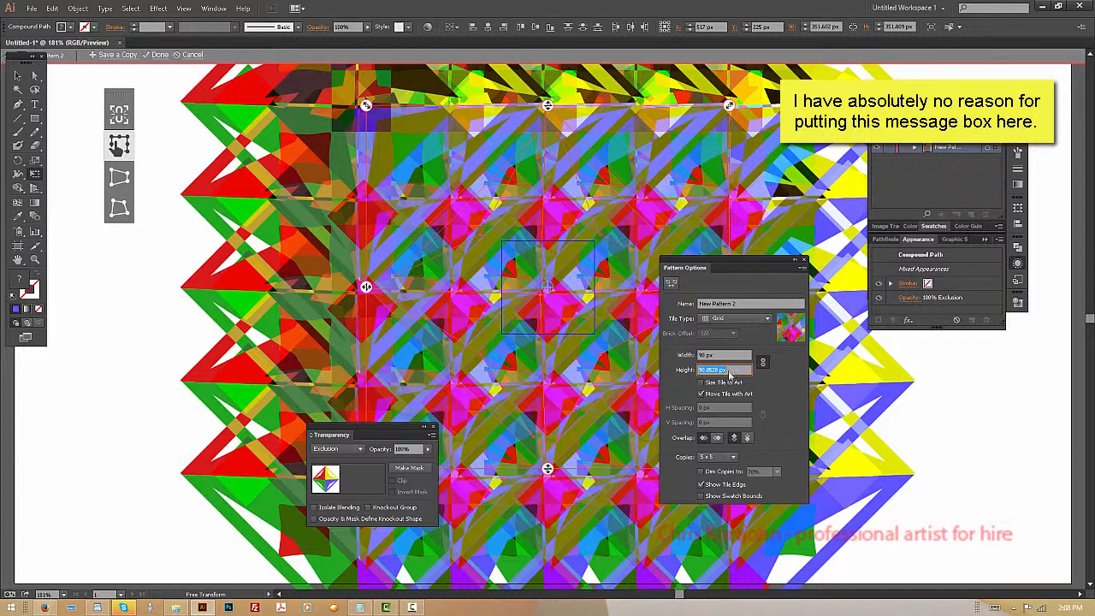
# - Raise the linked tile height in 10 px increments from 90 px to 140 px
pyautogui.write('90')
pyautogui.press('Return')
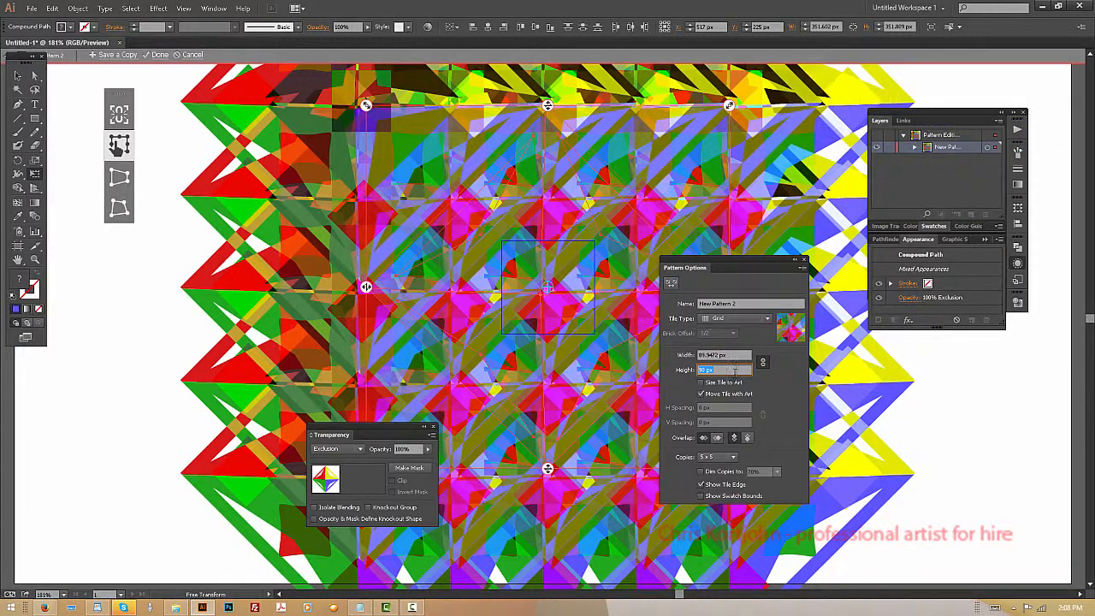
pyautogui.write('100')
pyautogui.press('Return')
pyautogui.write('110')
pyautogui.press('Return')
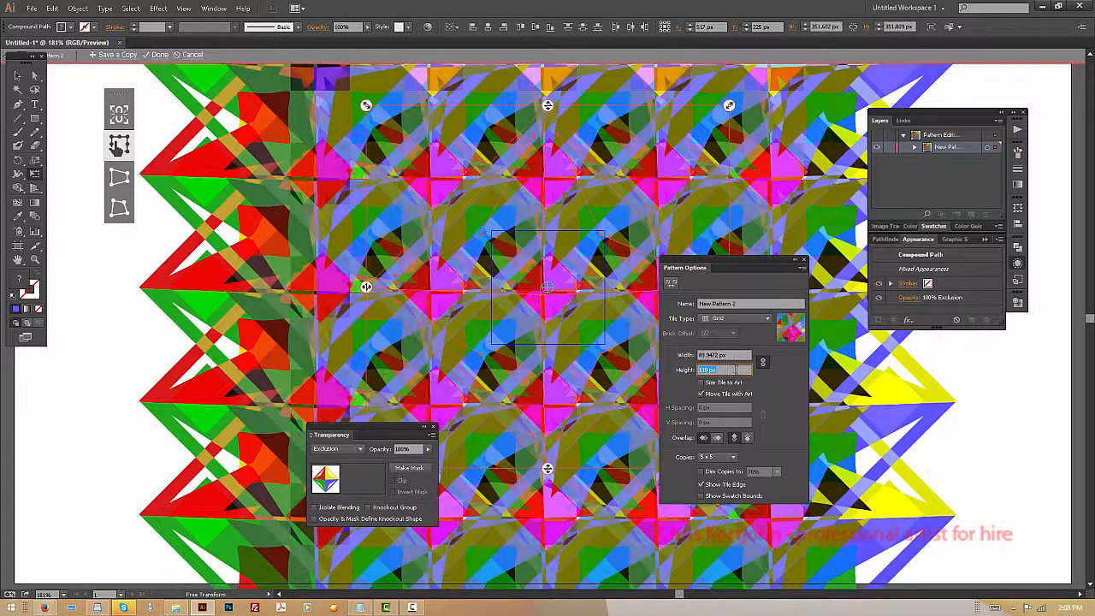
pyautogui.write('120')
pyautogui.press('Return')
pyautogui.write('130')
pyautogui.press('Return')
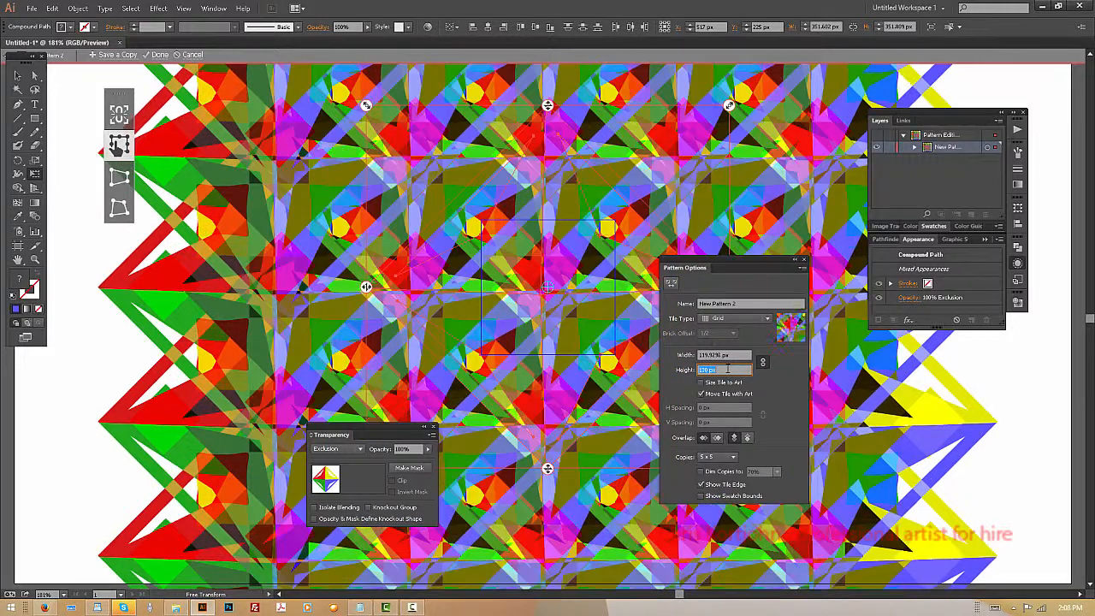
pyautogui.write('140')
pyautogui.press('Return')
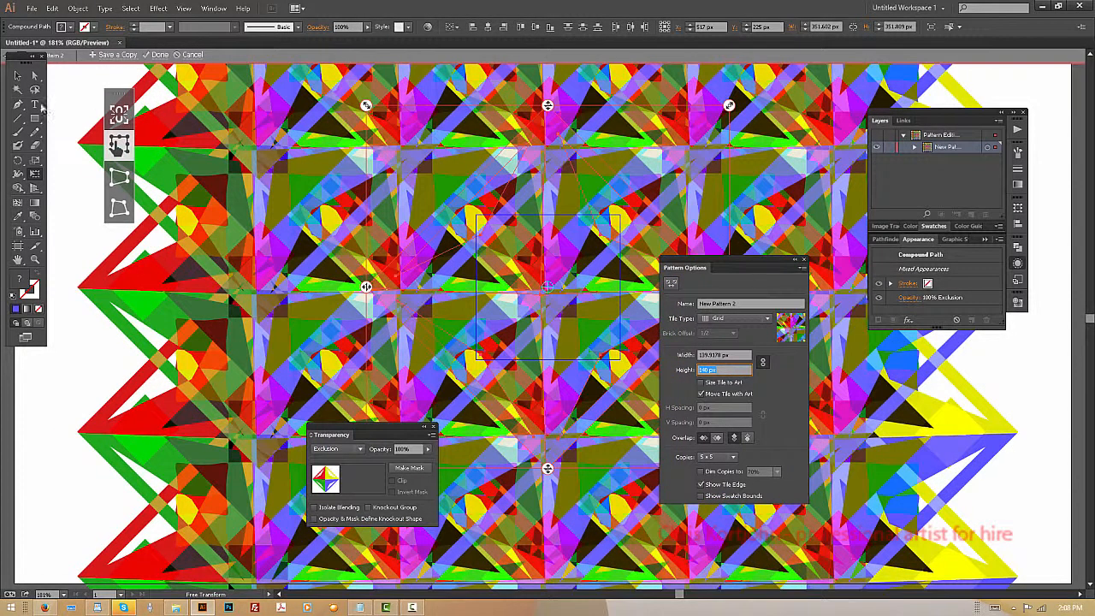
# - Save a copy of the 140 px tile pattern under the suggested name
pyautogui.click(114, 54)
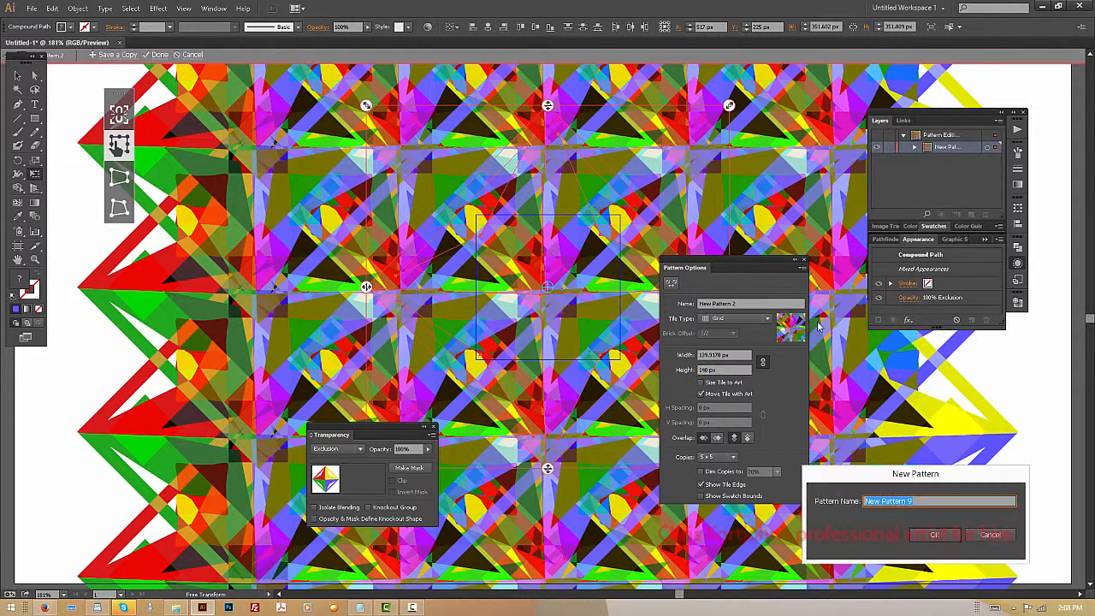
pyautogui.press('Return')
pyautogui.press('Return')
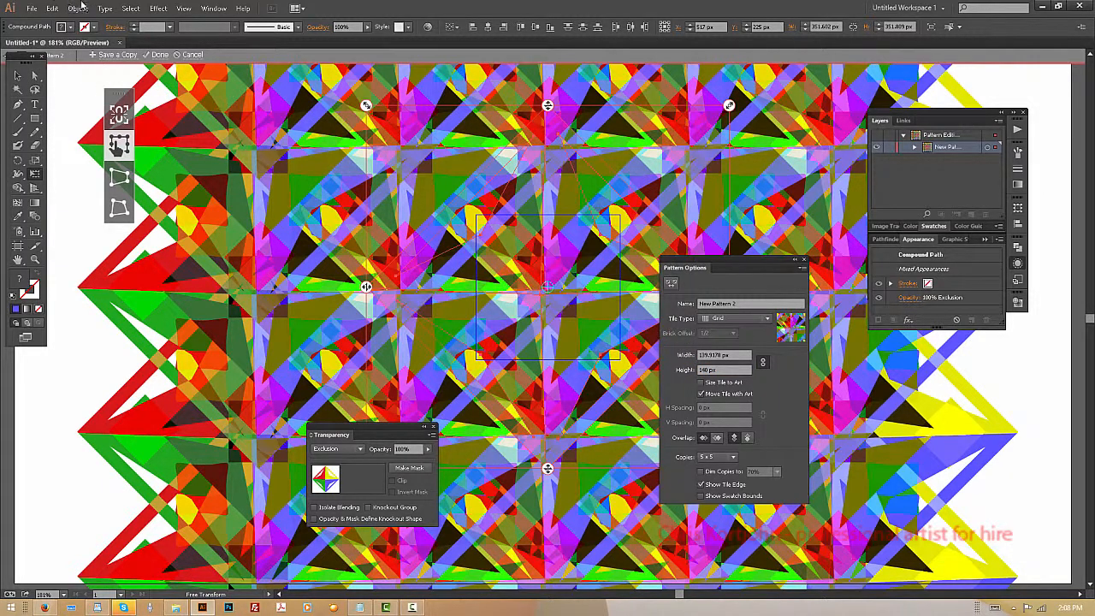
# - Start Transform Each on the compound path and preview reflecting it across X, across Y and across both
pyautogui.click(78, 8)
pyautogui.moveTo(96, 22)
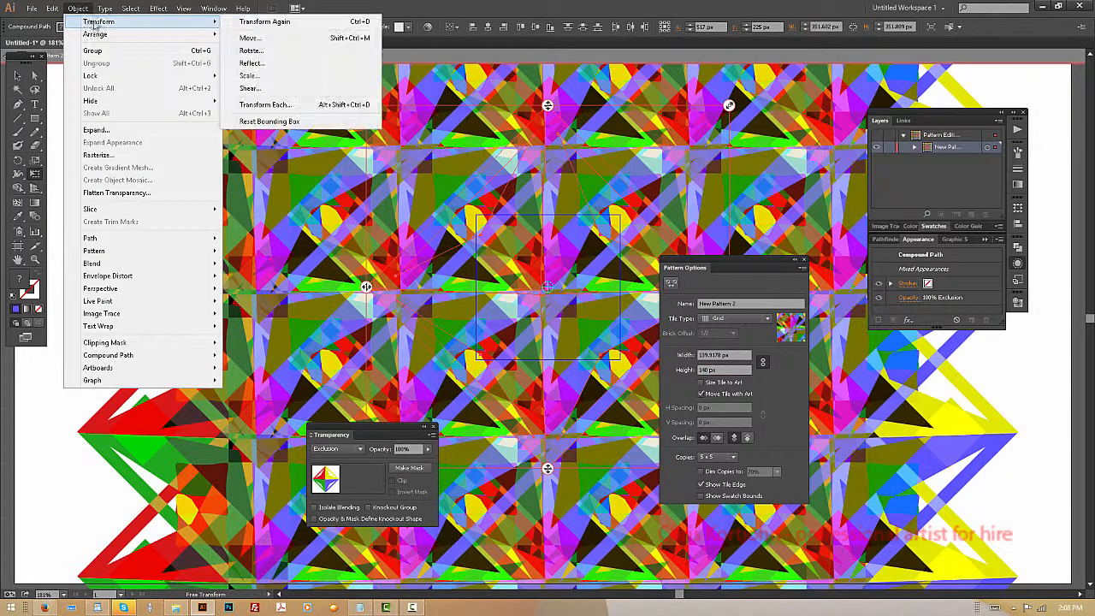
pyautogui.click(307, 105)
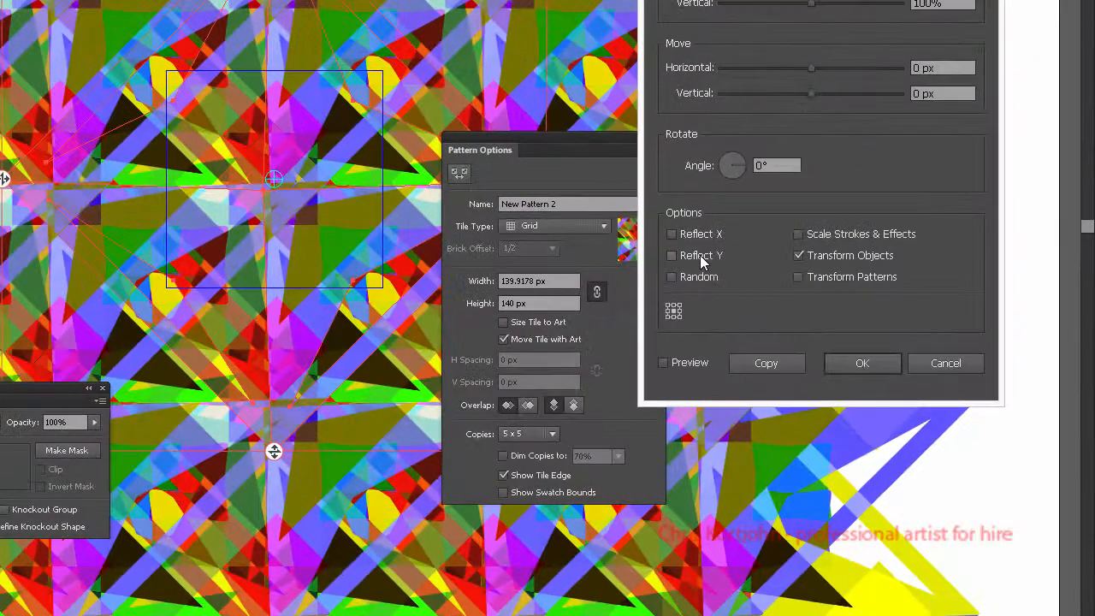
pyautogui.click(831, 339)
pyautogui.click(684, 234)
pyautogui.click(674, 374)
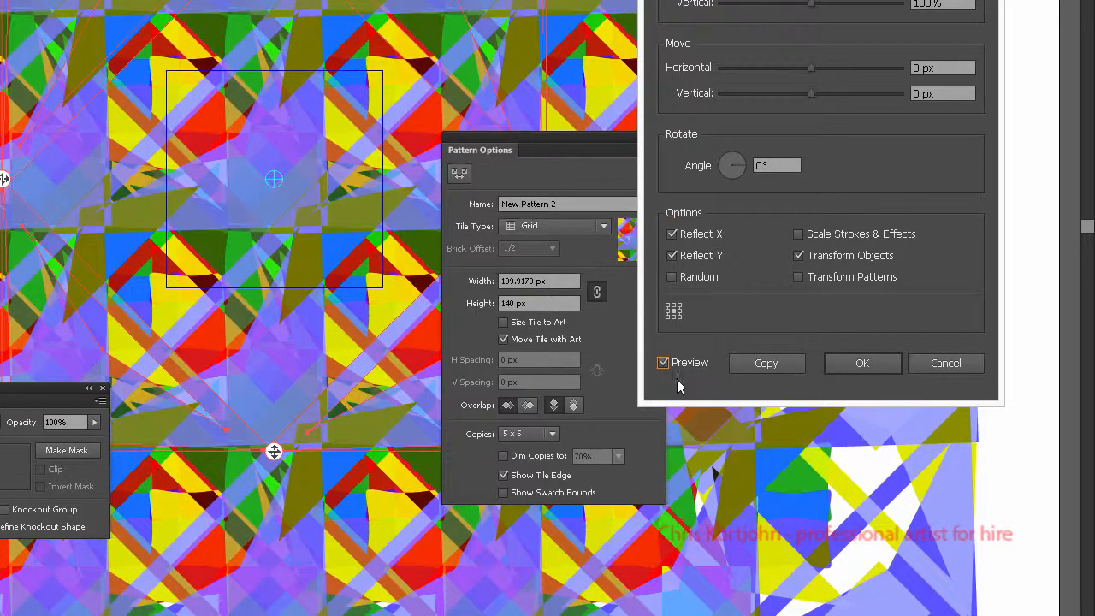
pyautogui.click(687, 249)
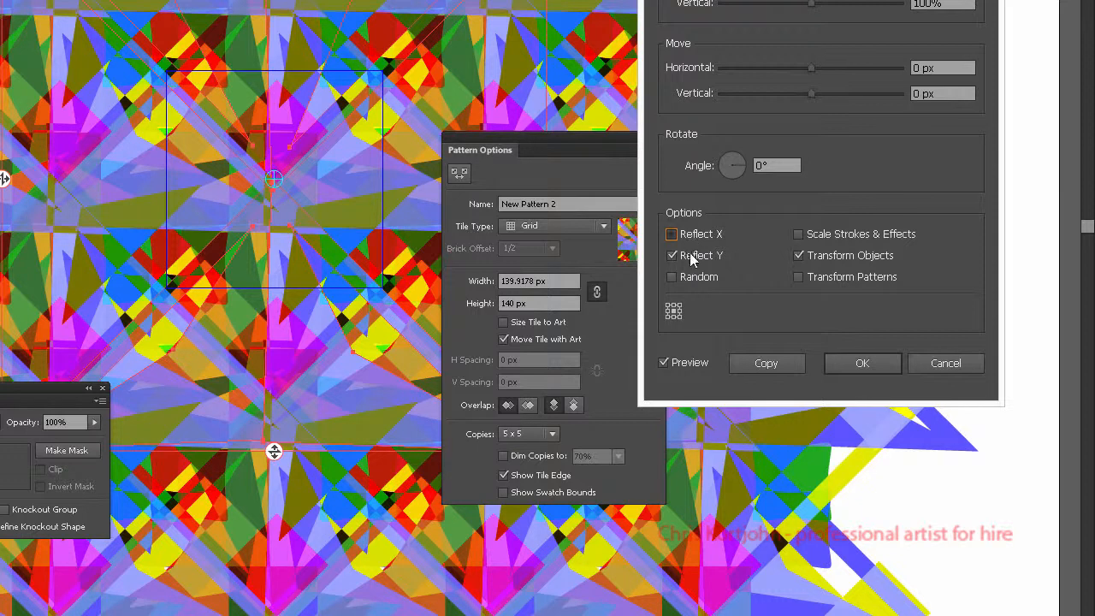
pyautogui.click(688, 257)
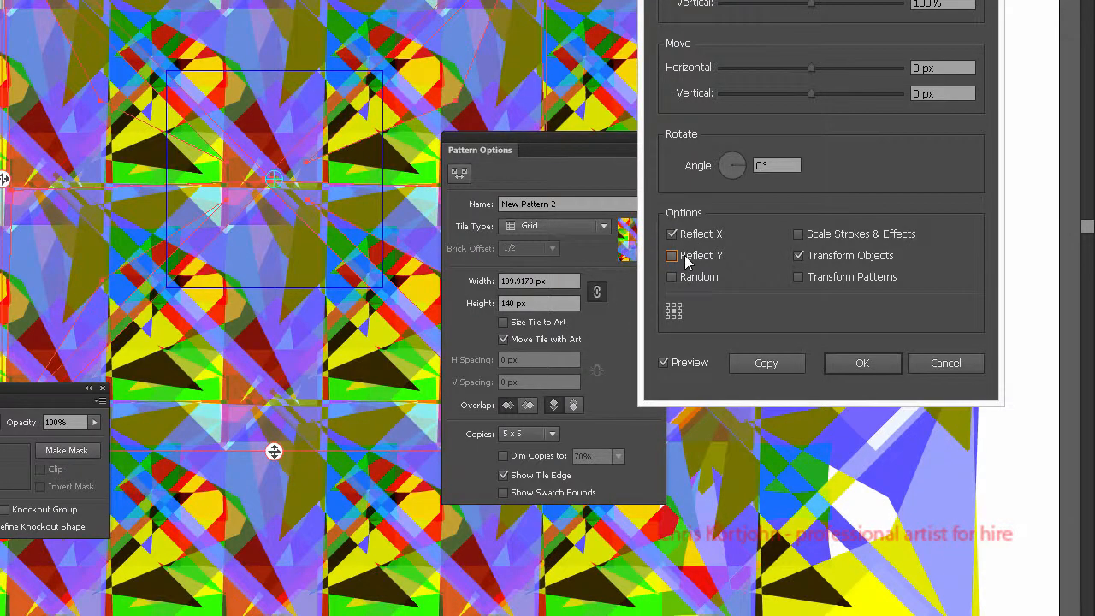
pyautogui.click(694, 257)
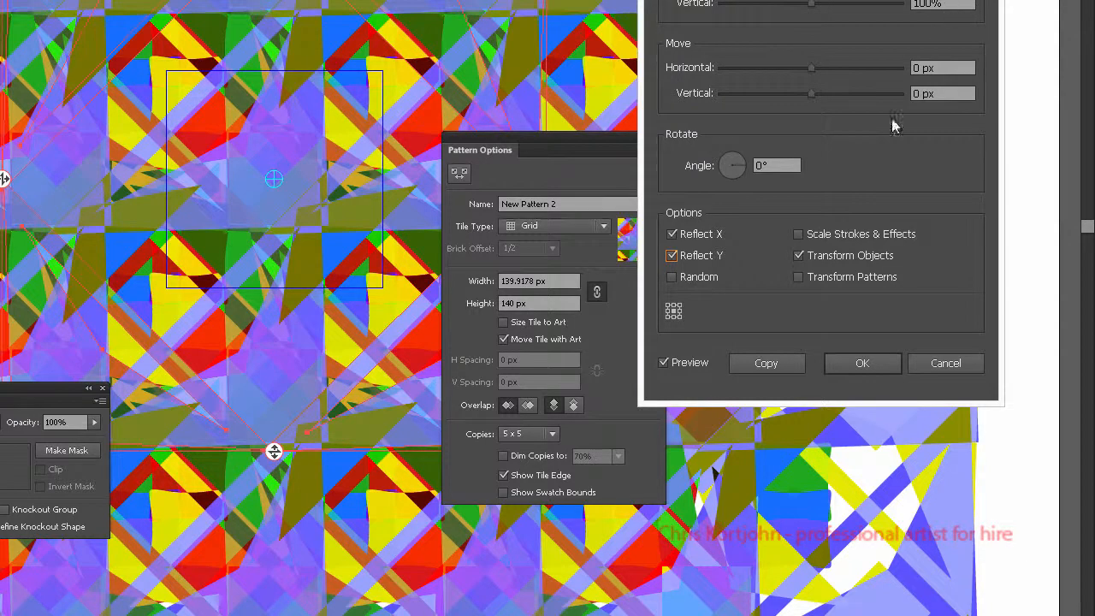
# - Rotate the compound path by 45° with both Reflect X and Reflect Y turned off, and apply the transformation
pyautogui.click(765, 165)
pyautogui.write('45')
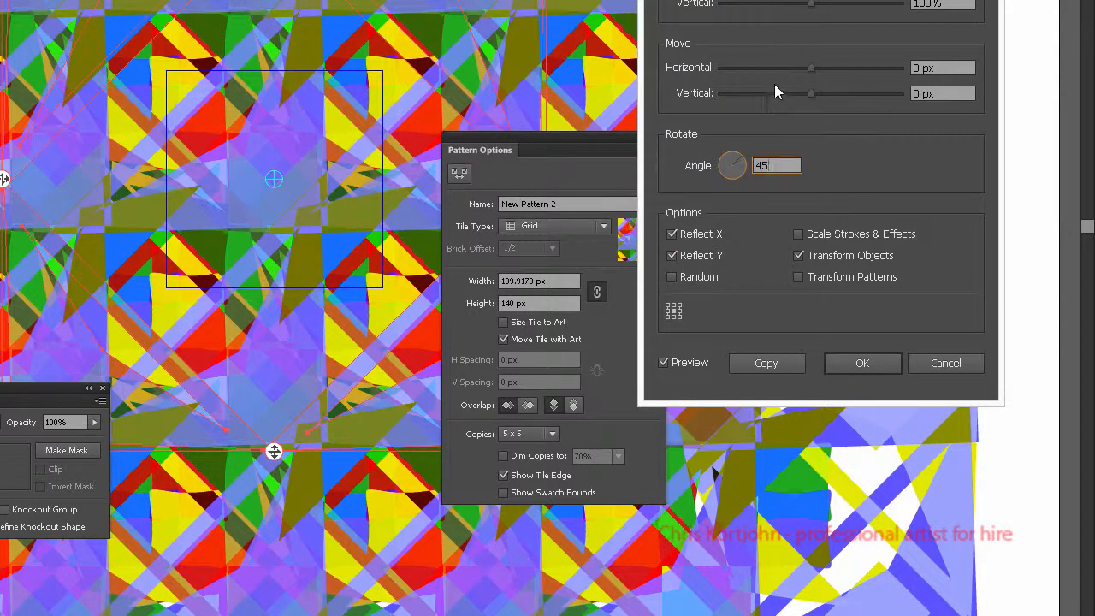
pyautogui.press('Tab')
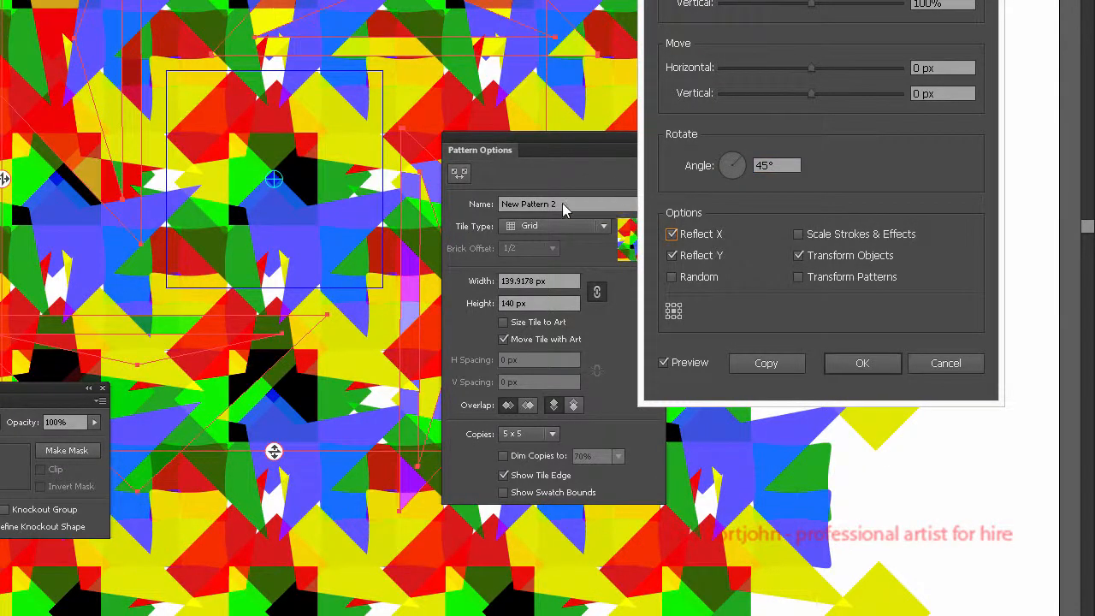
pyautogui.click(675, 255)
pyautogui.click(672, 233)
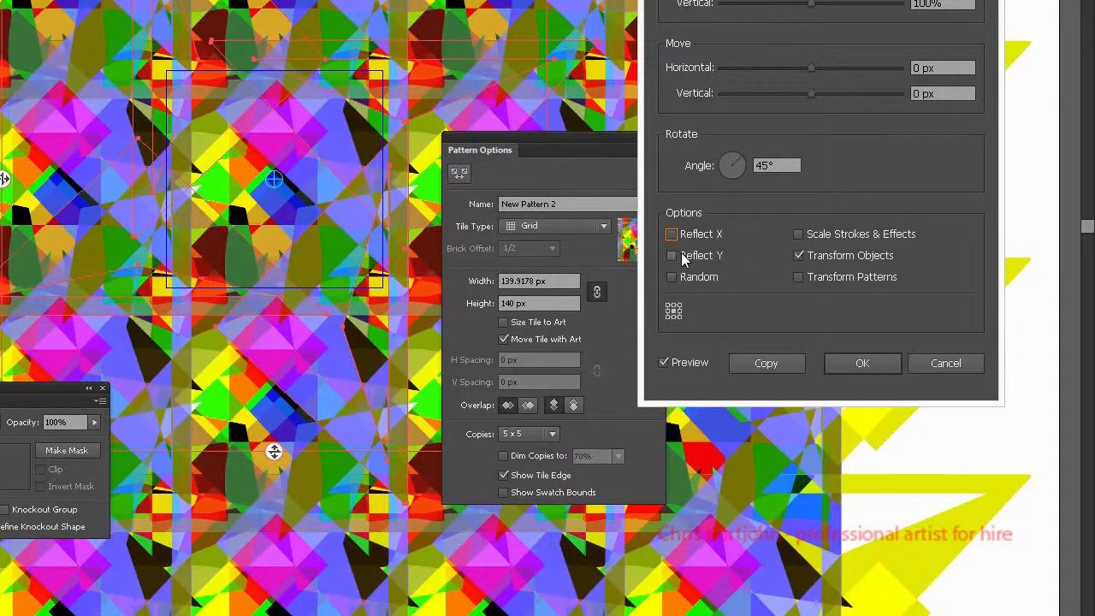
pyautogui.click(862, 364)
# - Try linked tile heights of 150 px and 160 px and return to 140 px
pyautogui.click(547, 304)
pyautogui.write('150')
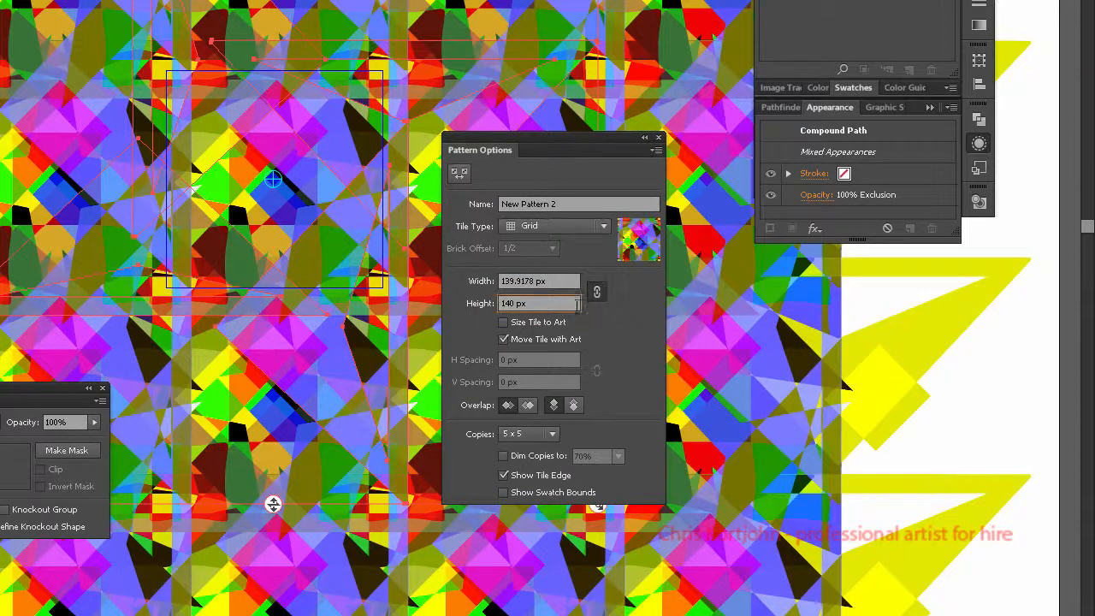
pyautogui.press('Return')
pyautogui.hotkey('shift', 'Up')
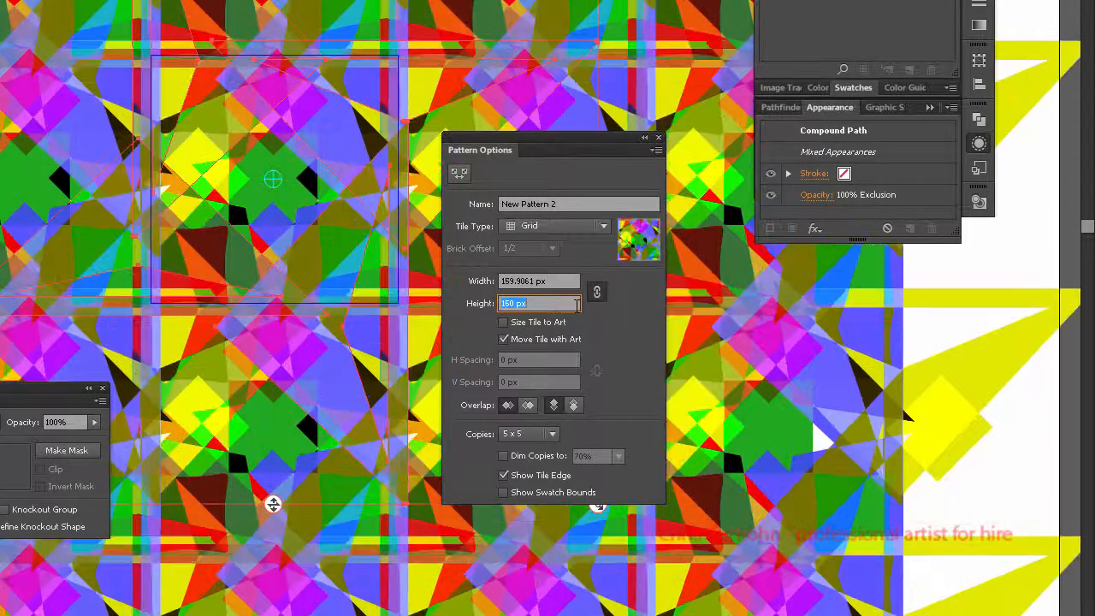
pyautogui.hotkey('shift', 'Down')
pyautogui.hotkey('shift', 'Down')
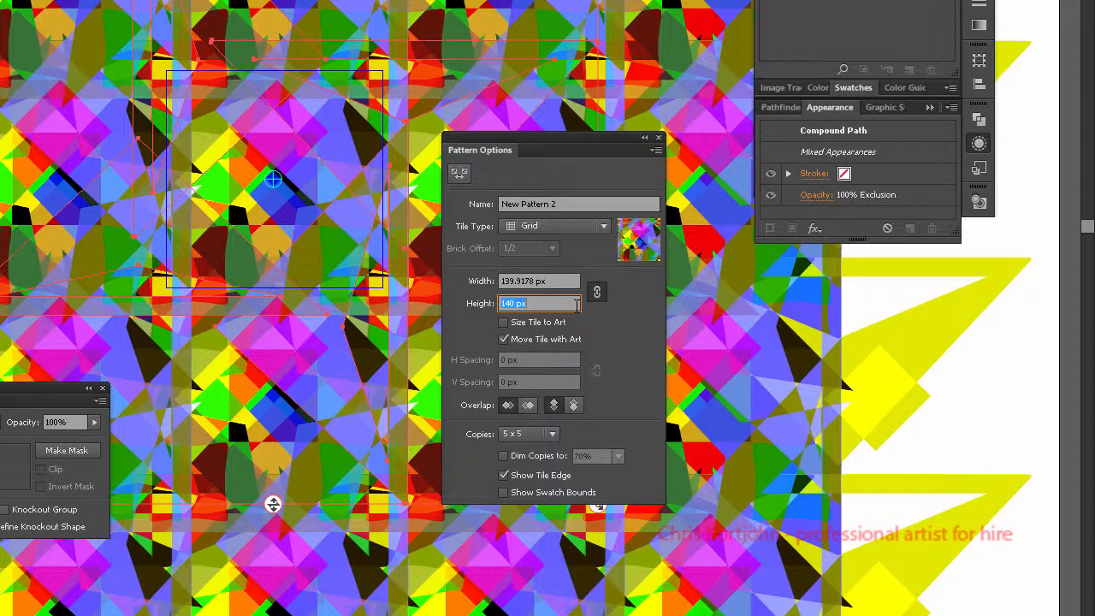
# - Reduce the linked tile height to 135 px and finish editing the pattern
pyautogui.press('Down')
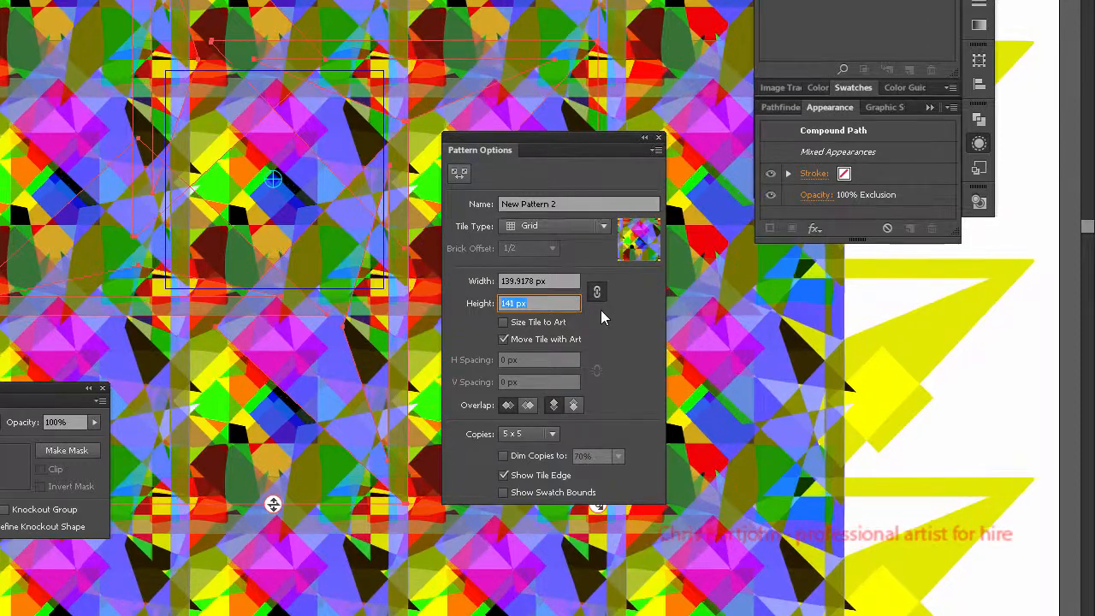
pyautogui.press('Down')
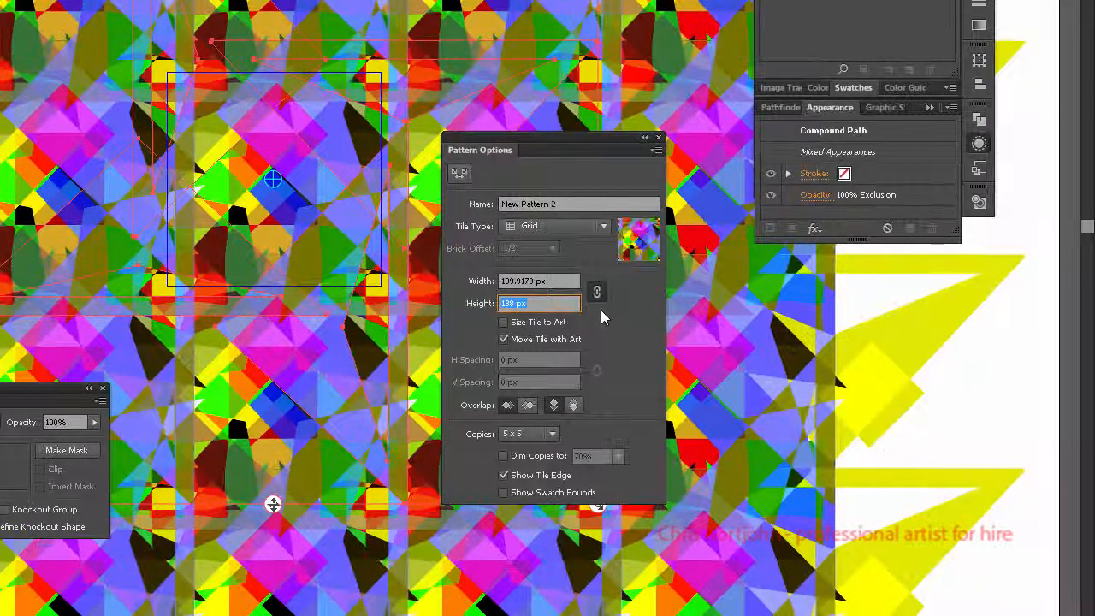
pyautogui.press('Down')
pyautogui.press('Down')
pyautogui.press('Down')
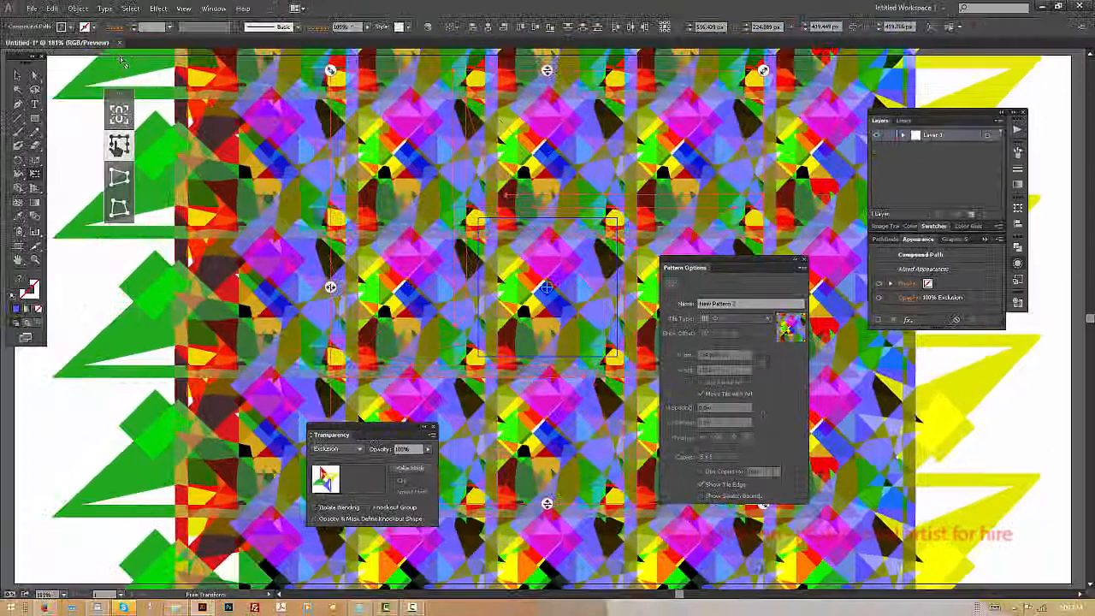
pyautogui.click(125, 61)
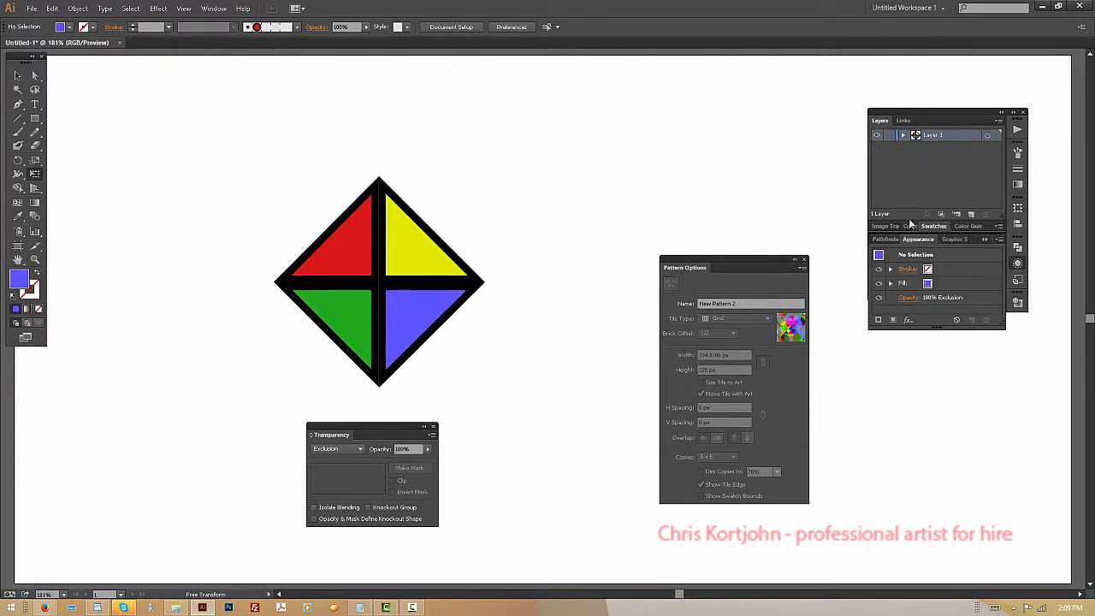
# - Make a new pattern with no artwork selected and leave its editing mode
pyautogui.click(802, 269)
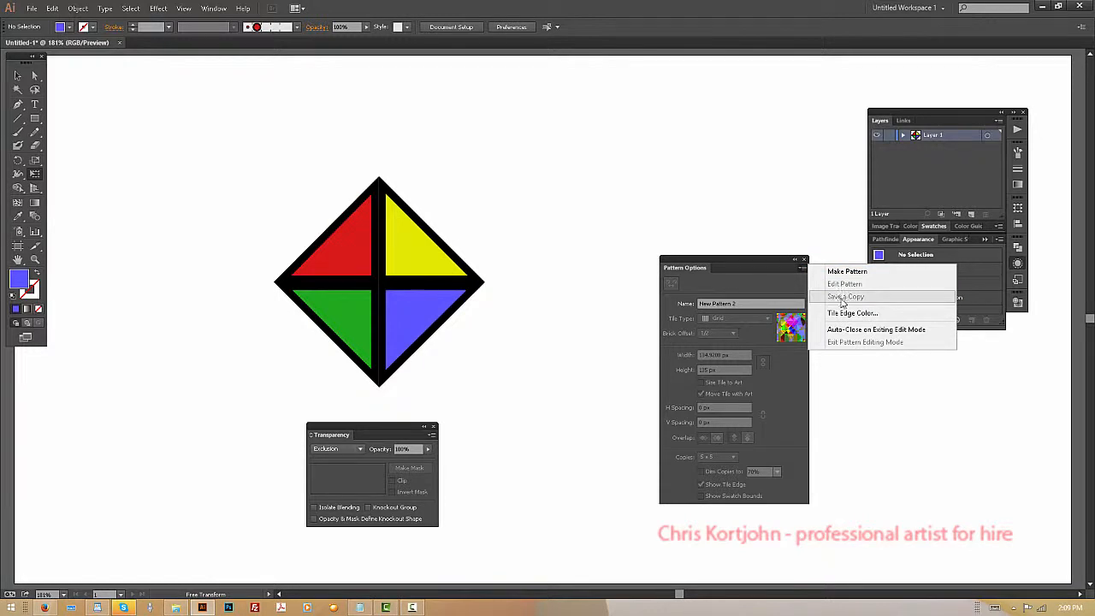
pyautogui.click(845, 271)
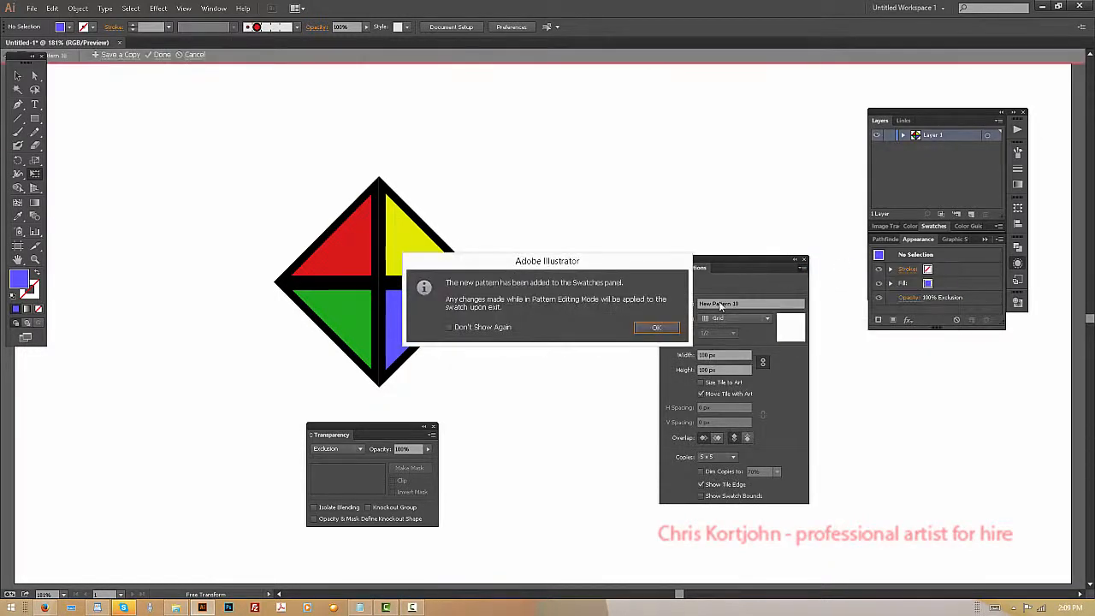
pyautogui.click(656, 327)
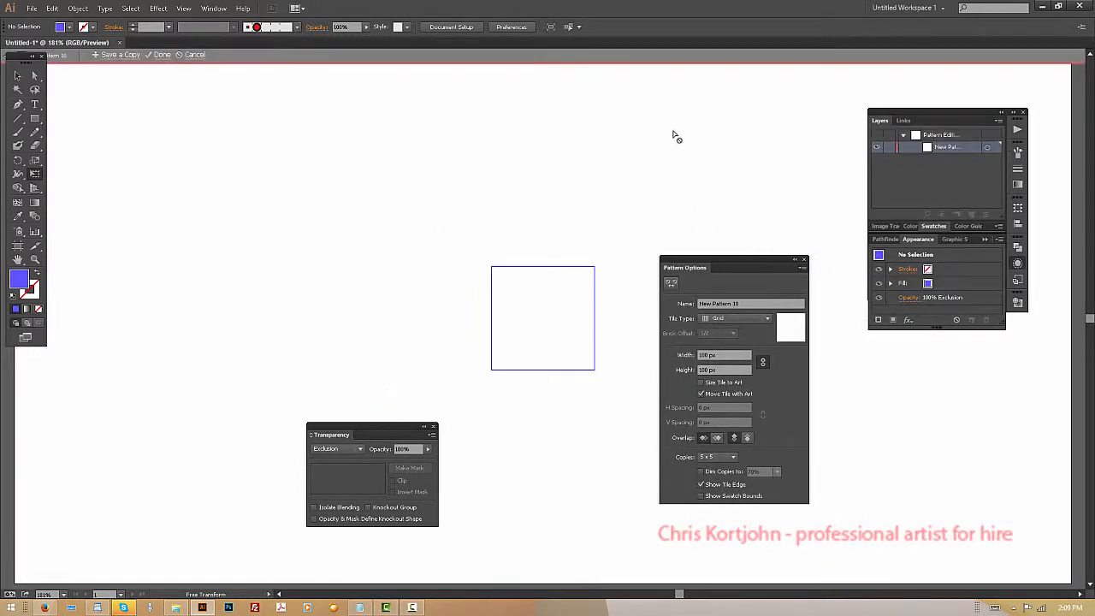
pyautogui.press('Escape')
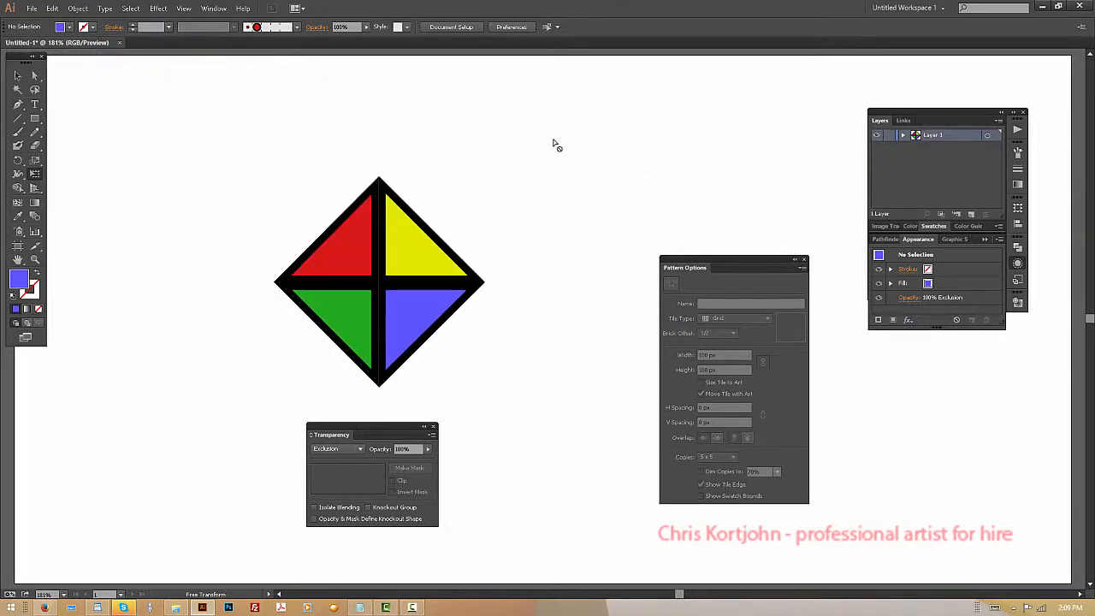